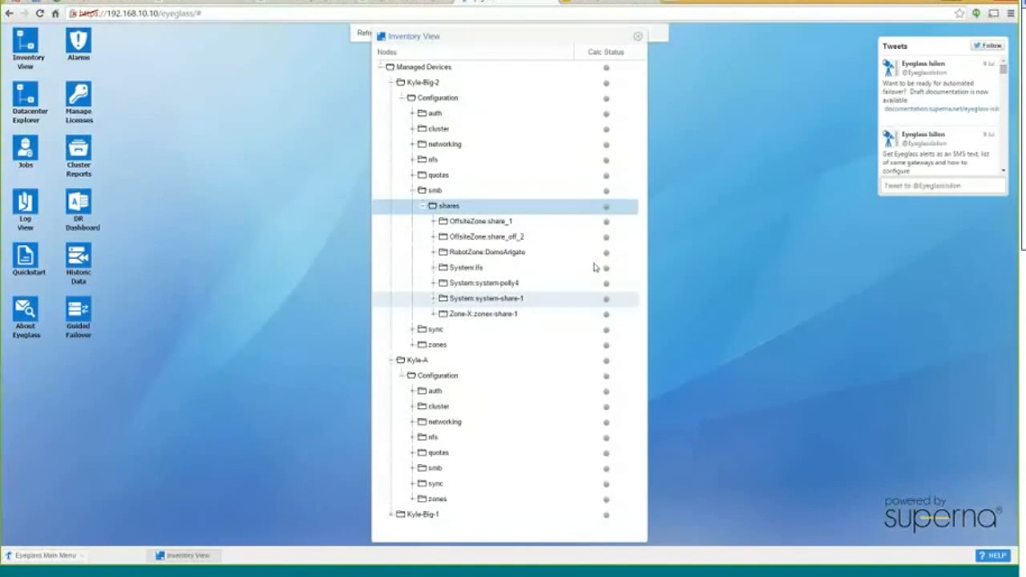
Collapse Kyle-Big-2's smb shares and close the Inventory View window
click(413, 190)
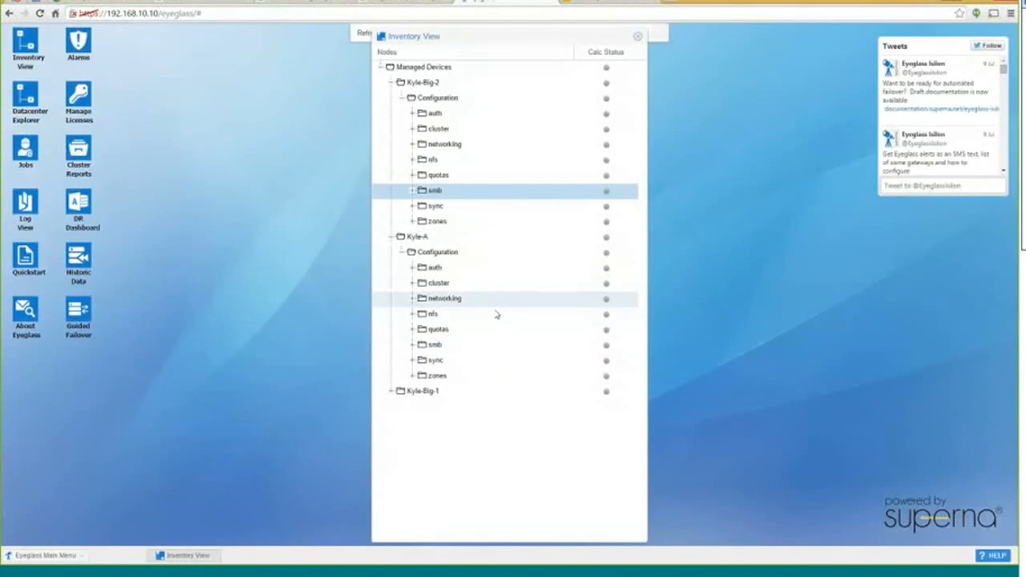
click(637, 40)
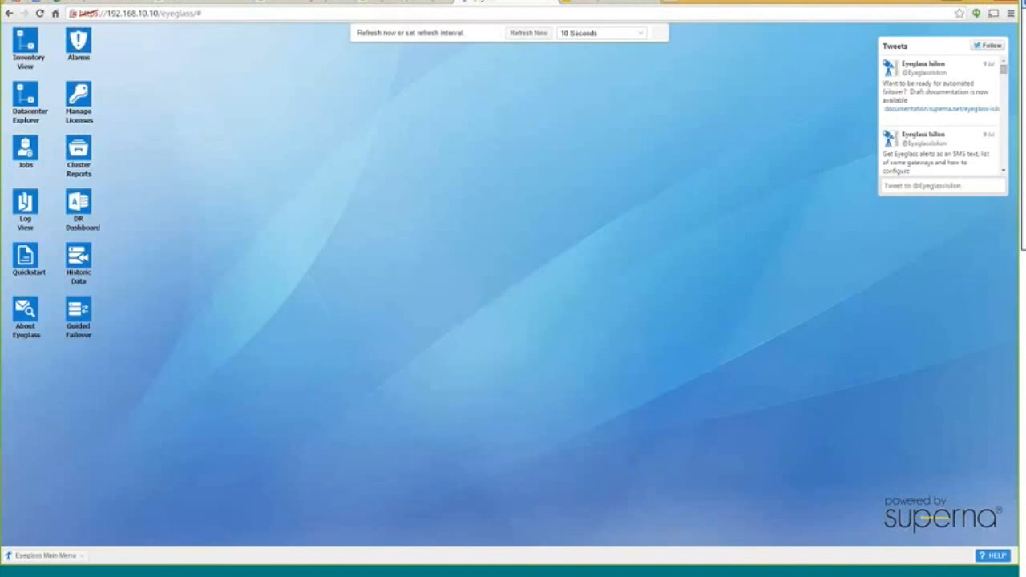
Open the Jobs window's Job Definitions list and move it up and to the right
click(27, 155)
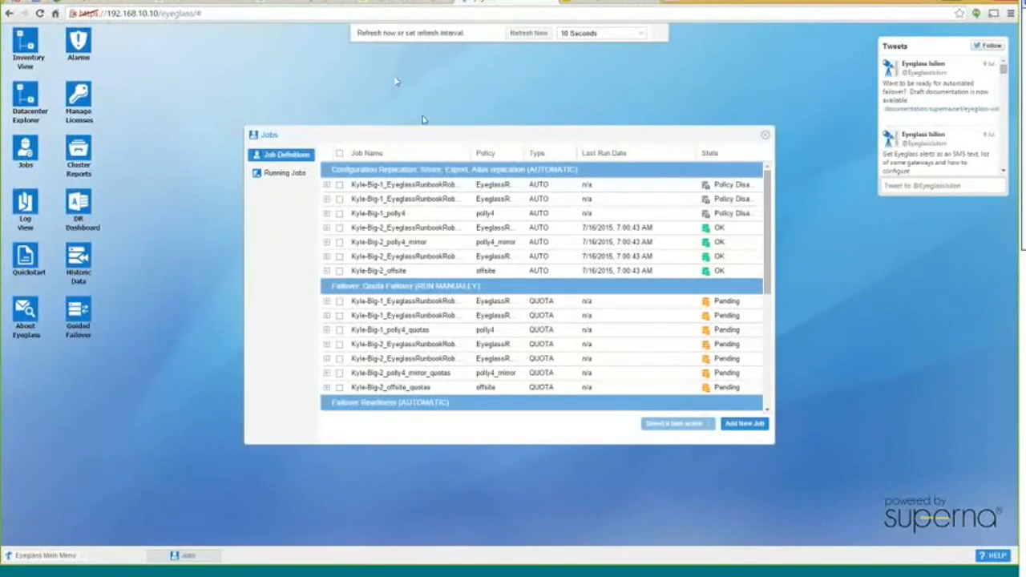
drag(422, 132, 473, 97)
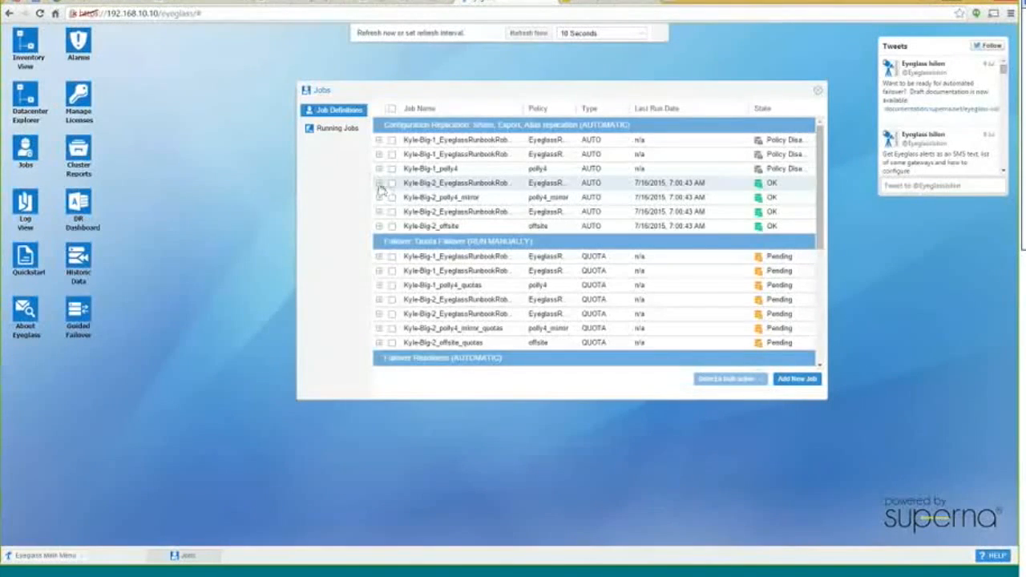
click(380, 183)
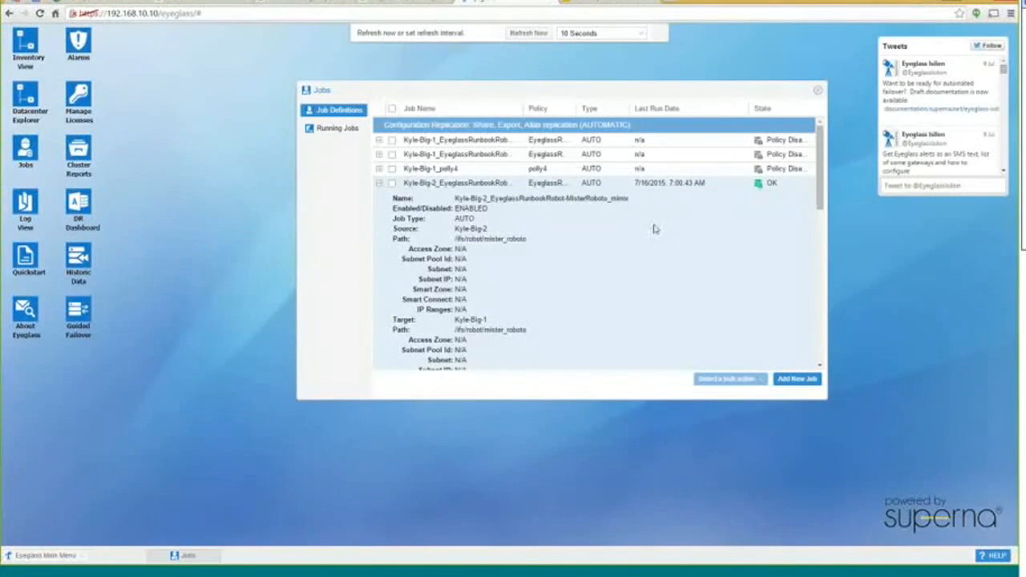
click(380, 184)
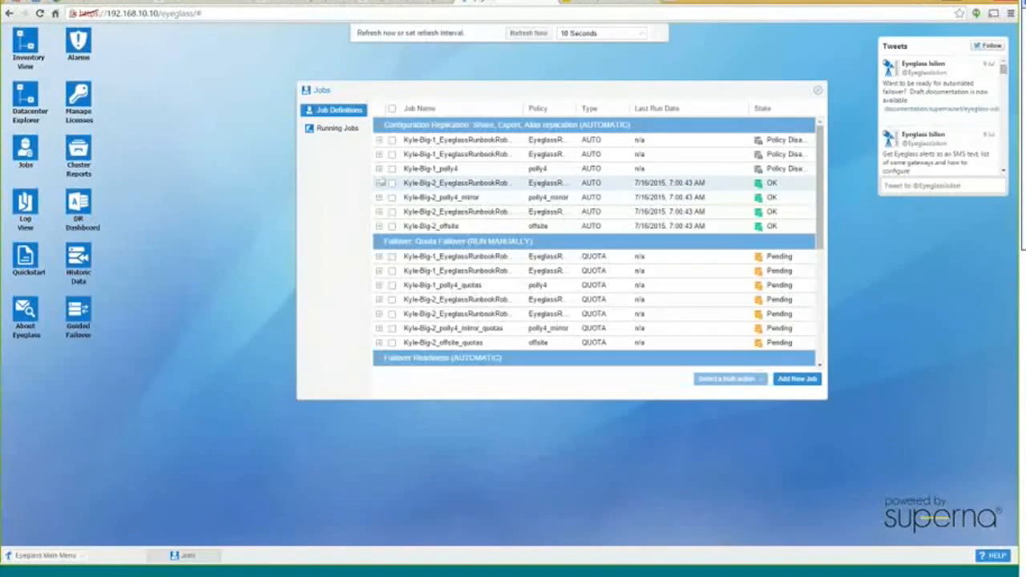
click(380, 170)
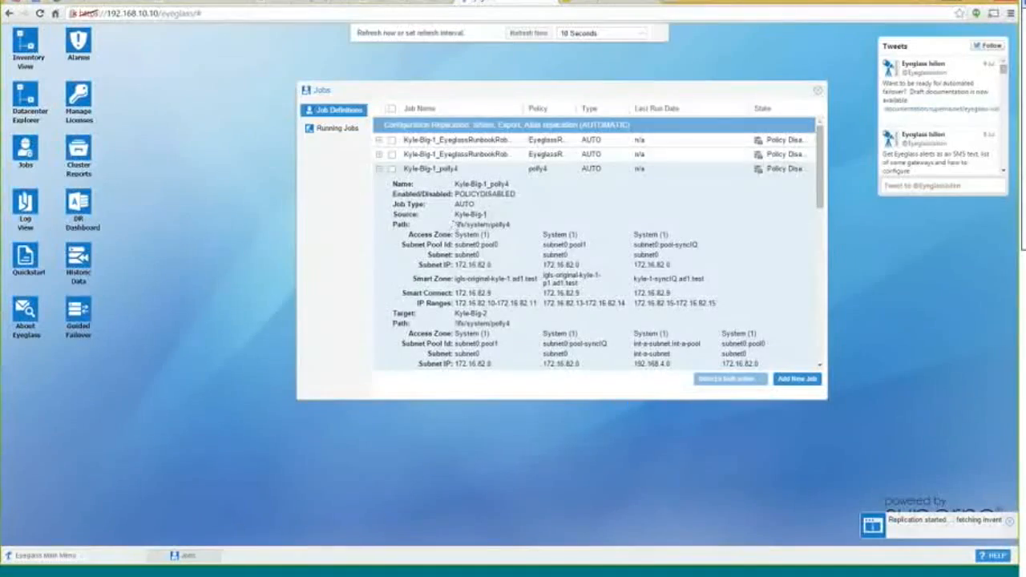
scroll(513, 231, down, 5)
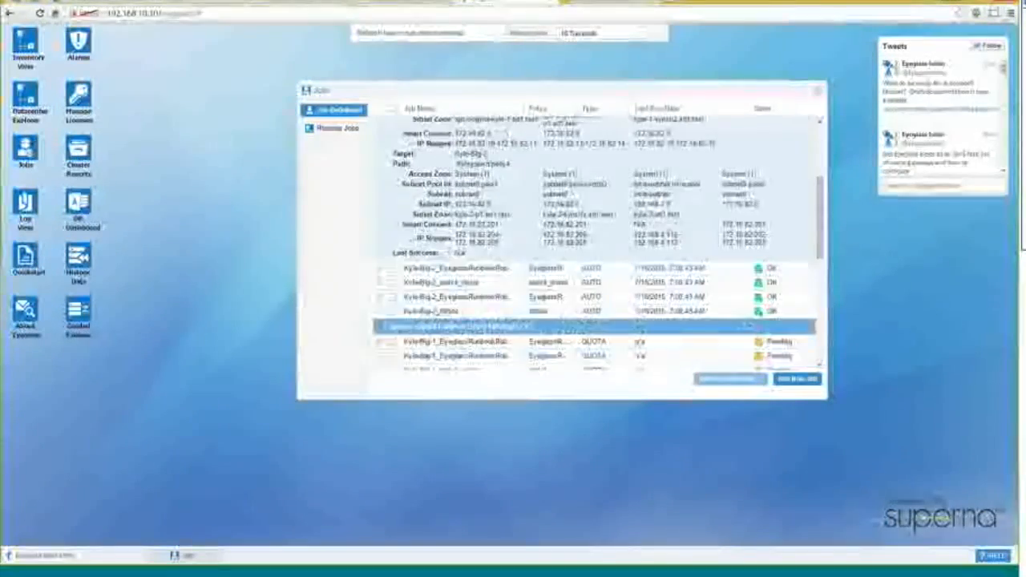
scroll(542, 175, up, 3)
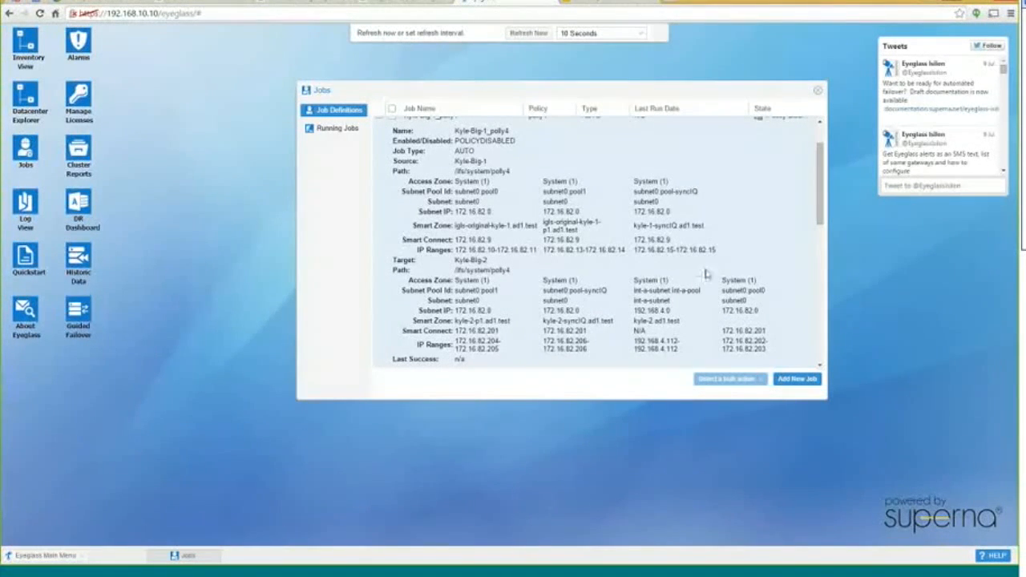
scroll(706, 273, up, 1)
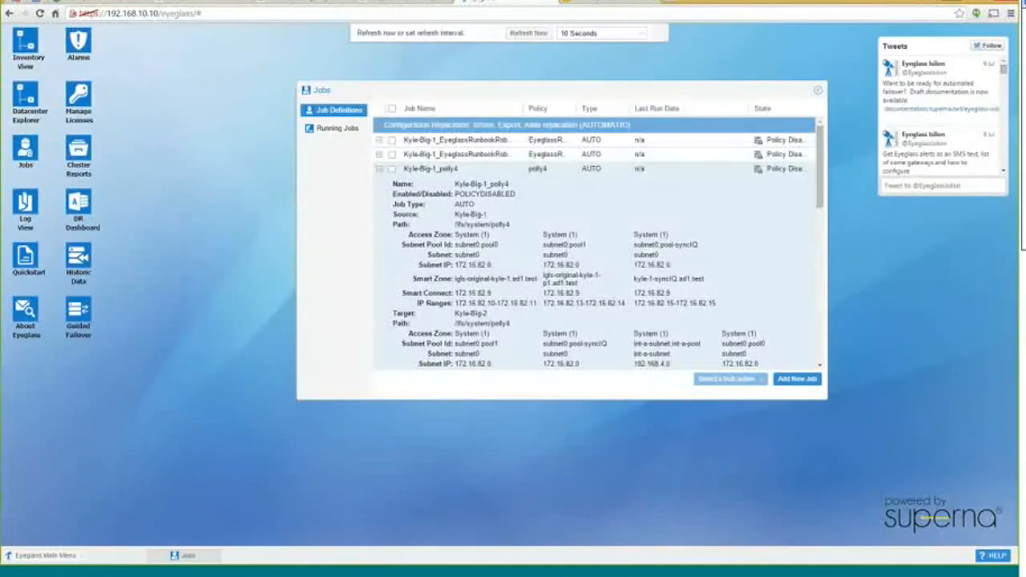
click(380, 169)
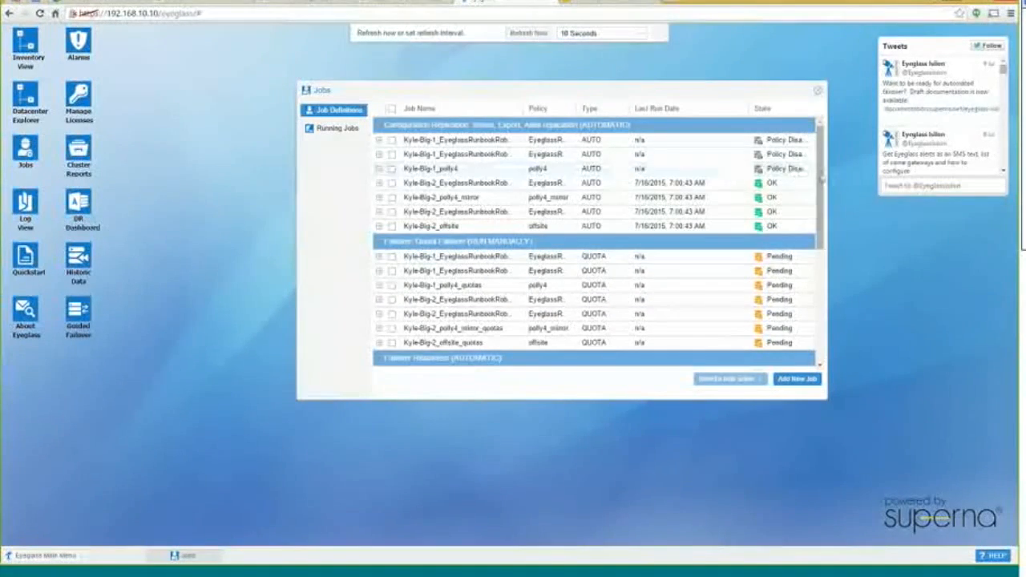
Review the Readiness, Runbook and Access Zone job groups, then open the DR Dashboard
scroll(766, 228, down, 2)
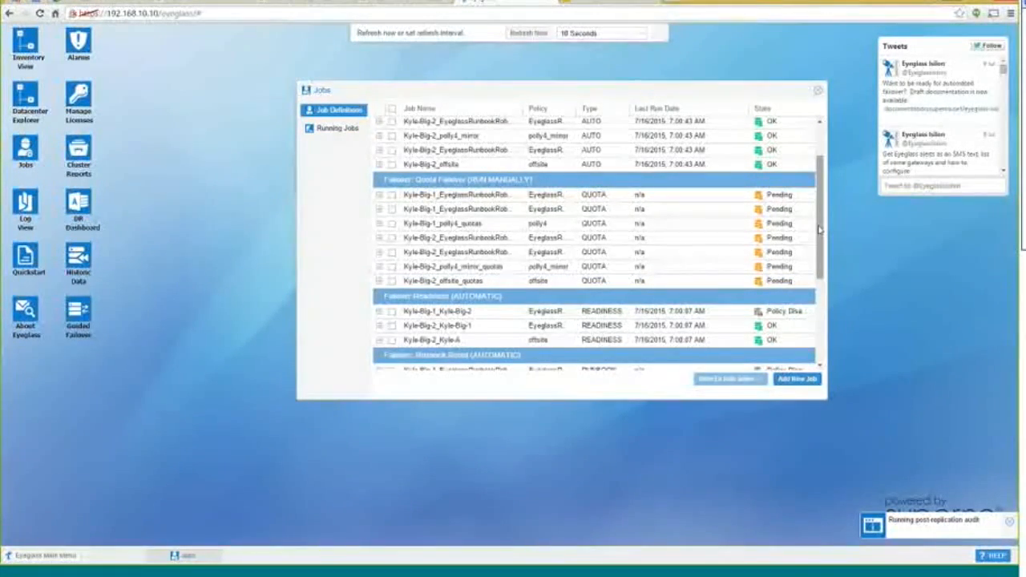
scroll(822, 224, up, 1)
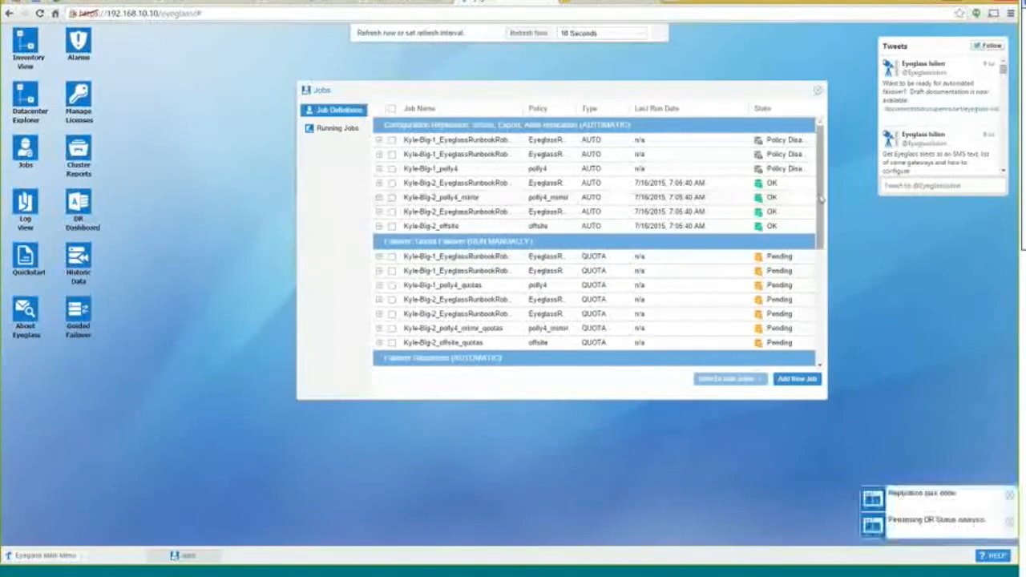
drag(821, 201, 818, 285)
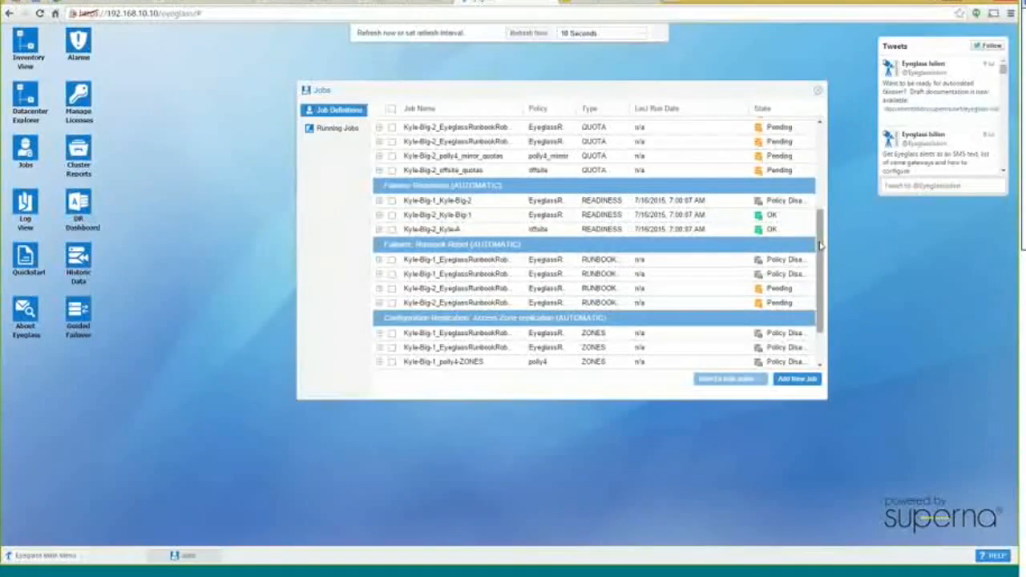
scroll(820, 245, down, 3)
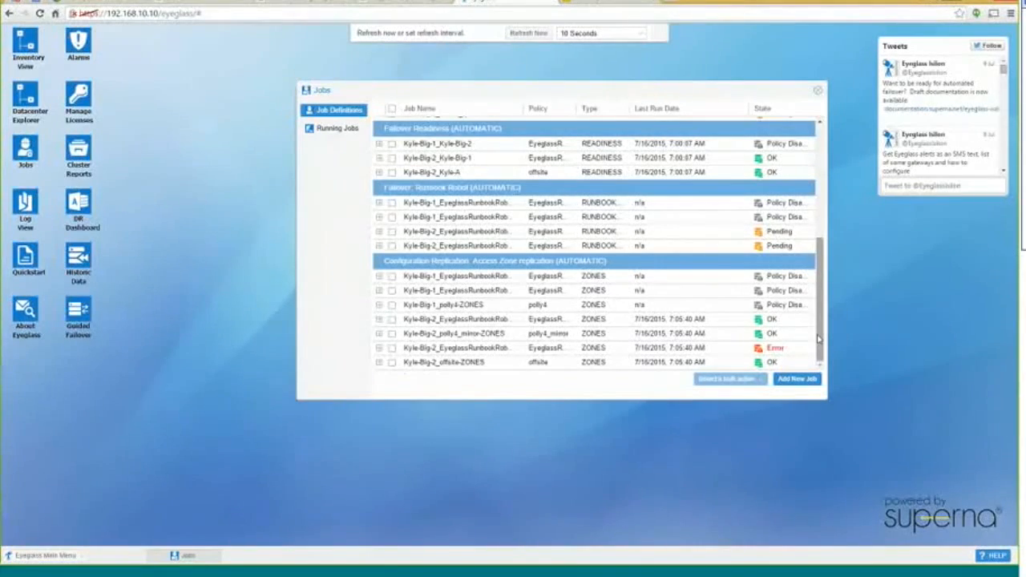
drag(819, 341, 821, 203)
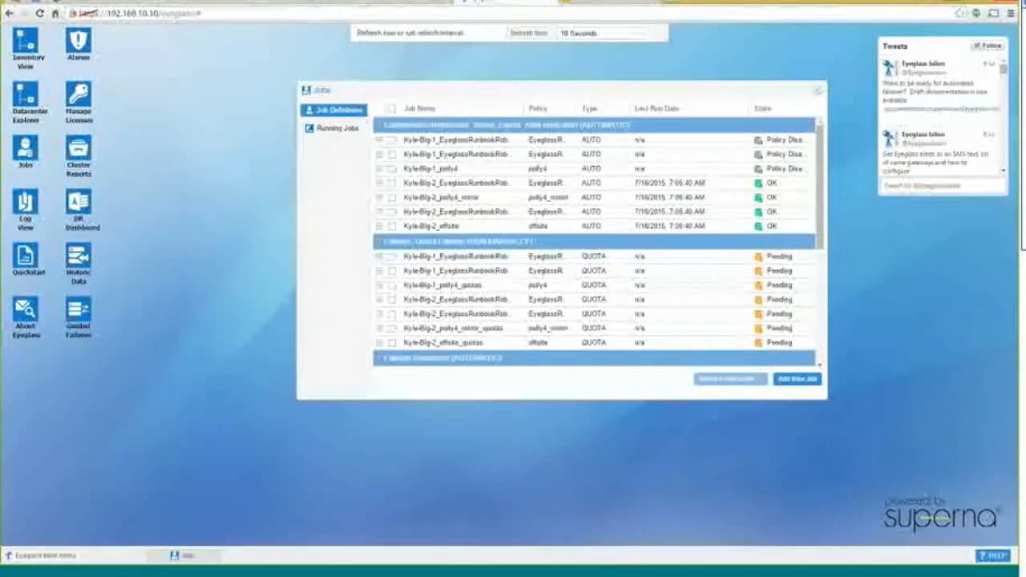
double_click(78, 206)
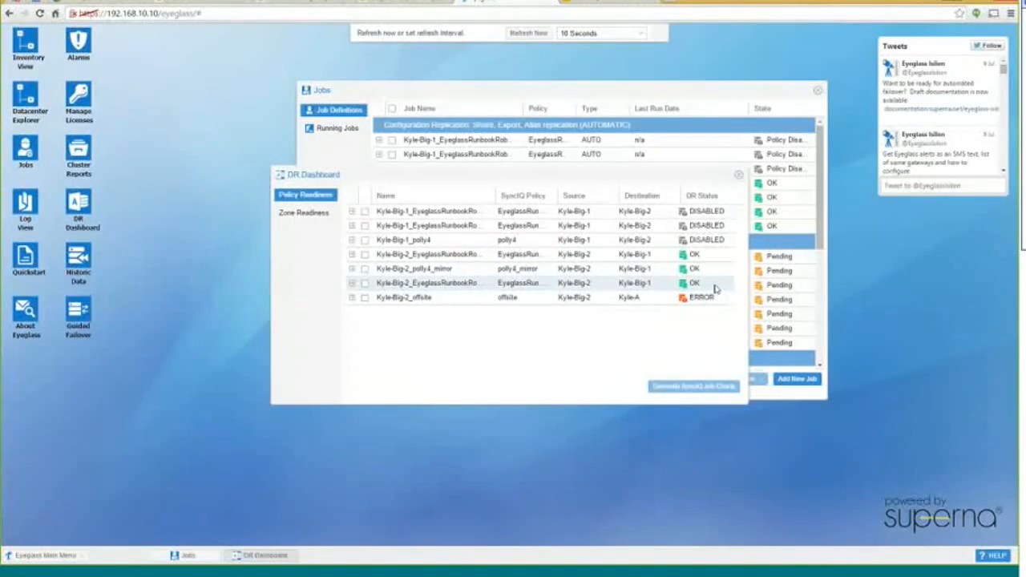
click(351, 284)
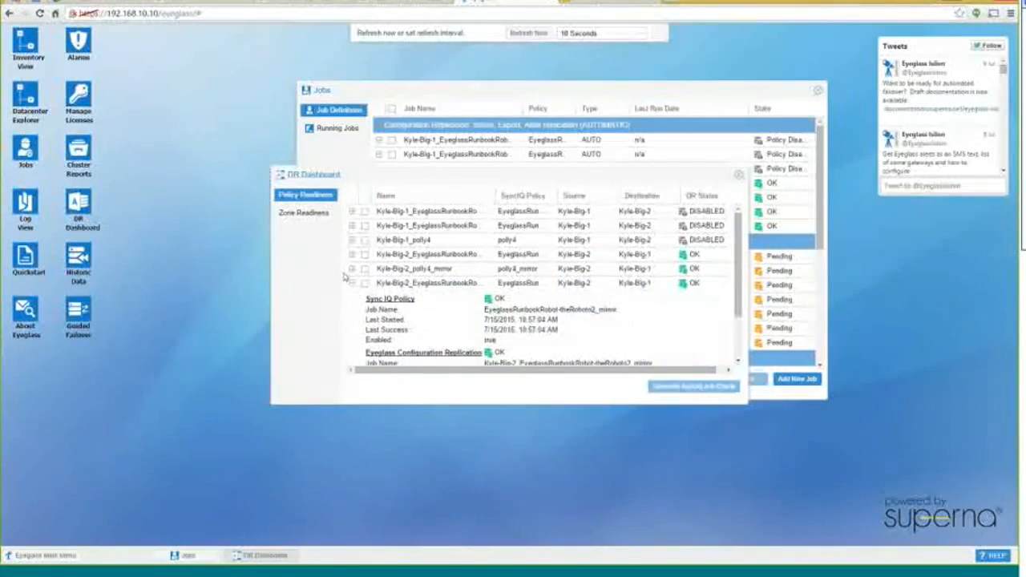
click(352, 284)
click(352, 268)
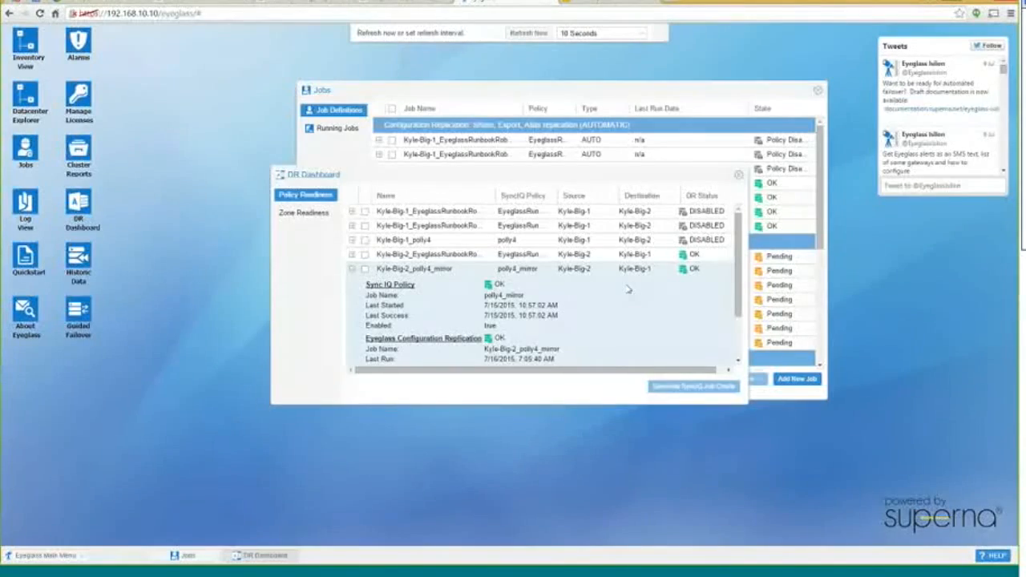
scroll(645, 288, down, 2)
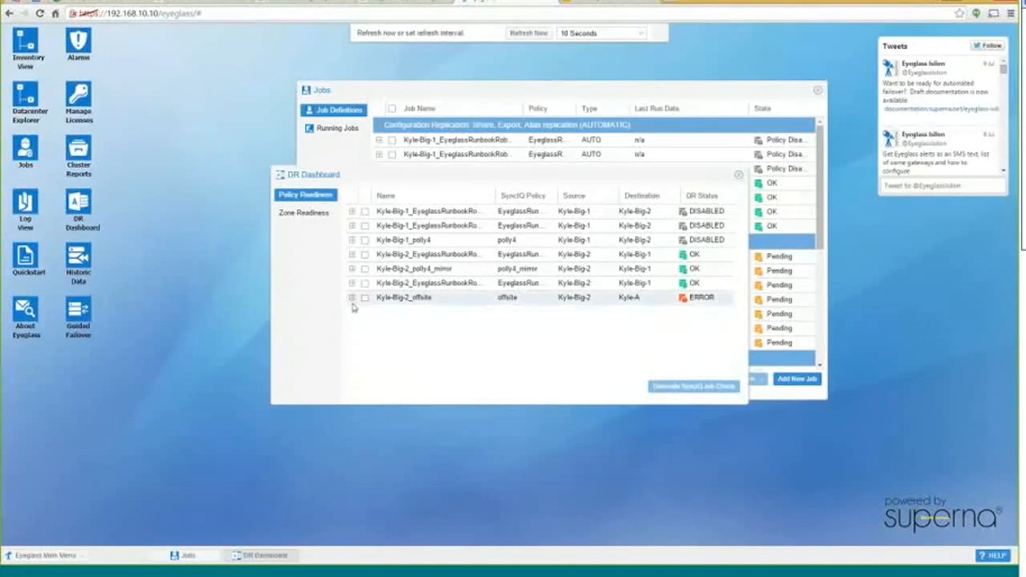
Expand the Kyle-Big-2_offsite ERROR row to read it, then show the Zone Readiness tab
click(354, 300)
scroll(632, 304, down, 1)
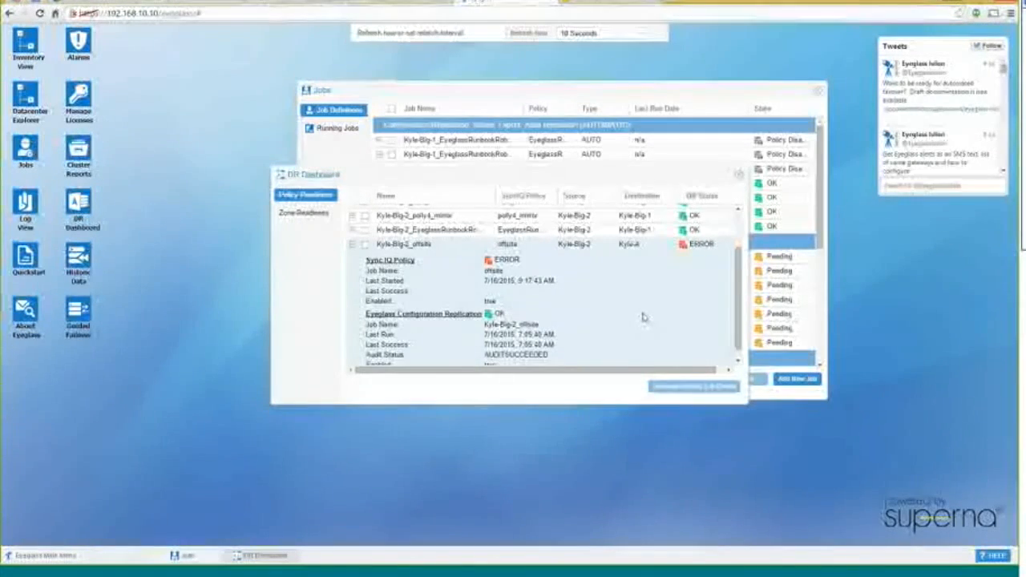
scroll(623, 292, down, 1)
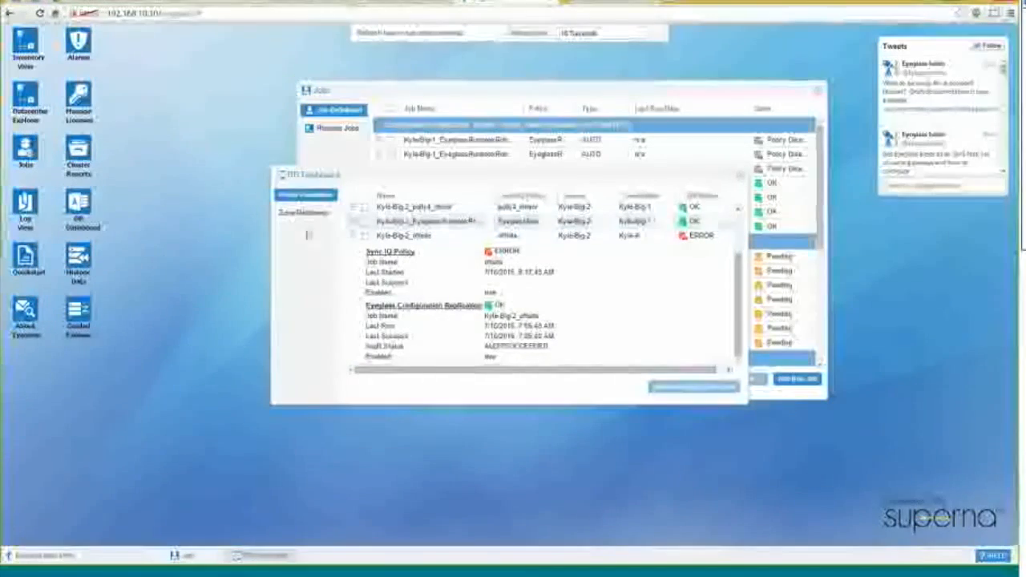
click(304, 213)
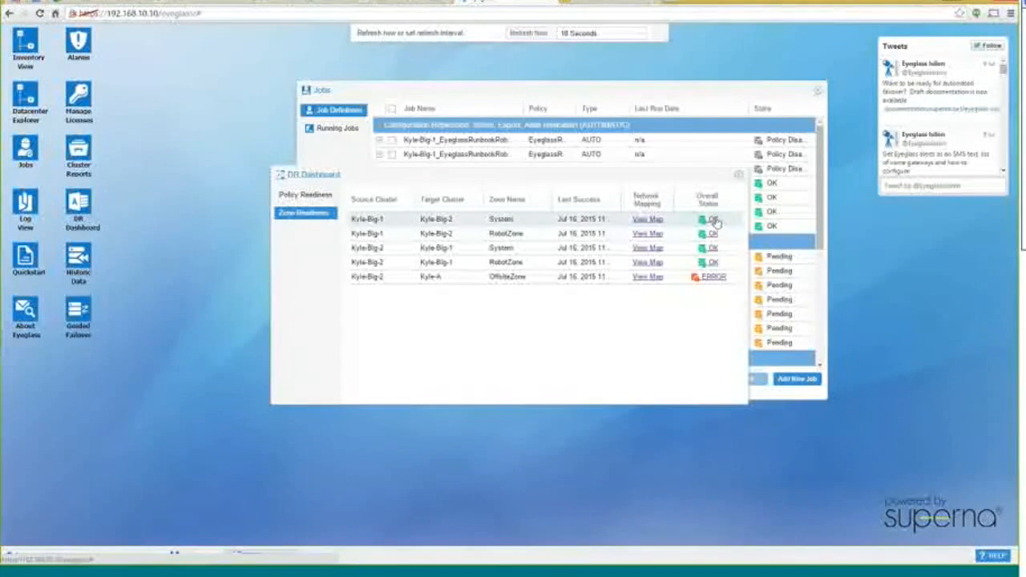
Open the OK status details for the Kyle-Big-1 to Kyle-Big-2 System zone row
click(713, 222)
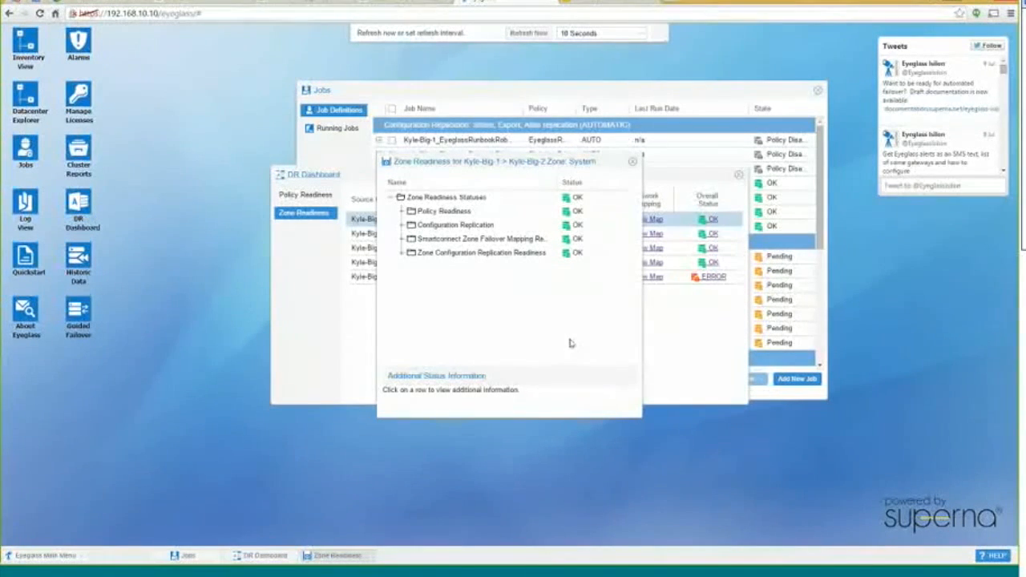
Expand Policy Readiness and Configuration Replication, showing Kyle-Big-1_polly4 and other jobs all OK
click(402, 212)
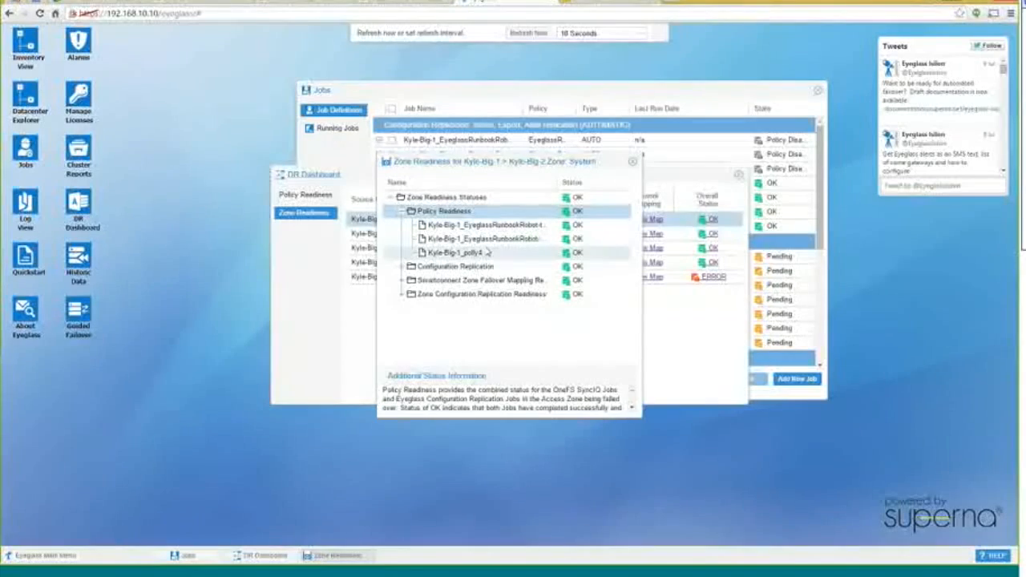
click(401, 266)
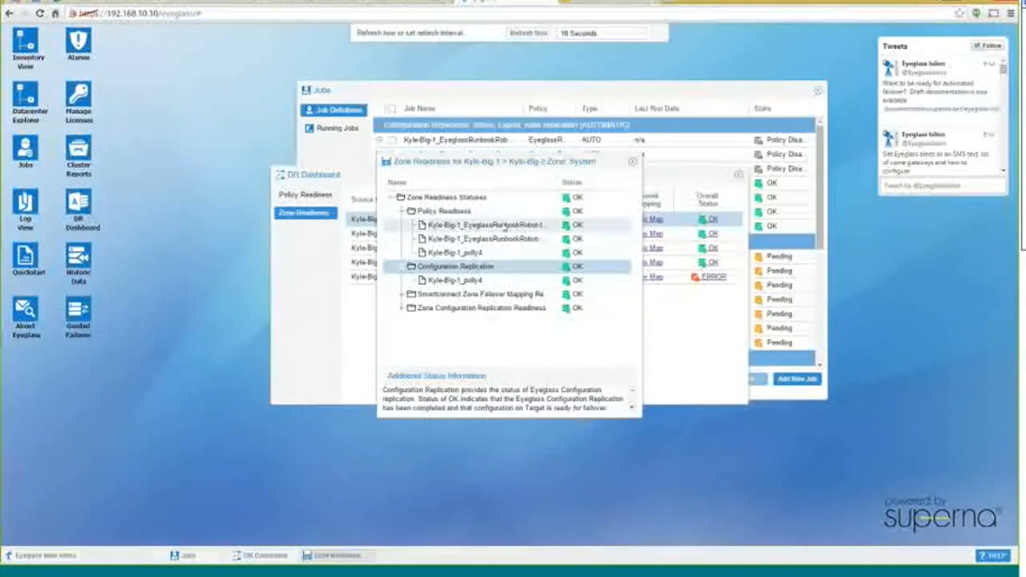
Move the System zone details window and inspect its SmartConnect mapping and Configuration Replication checks
drag(520, 162, 568, 107)
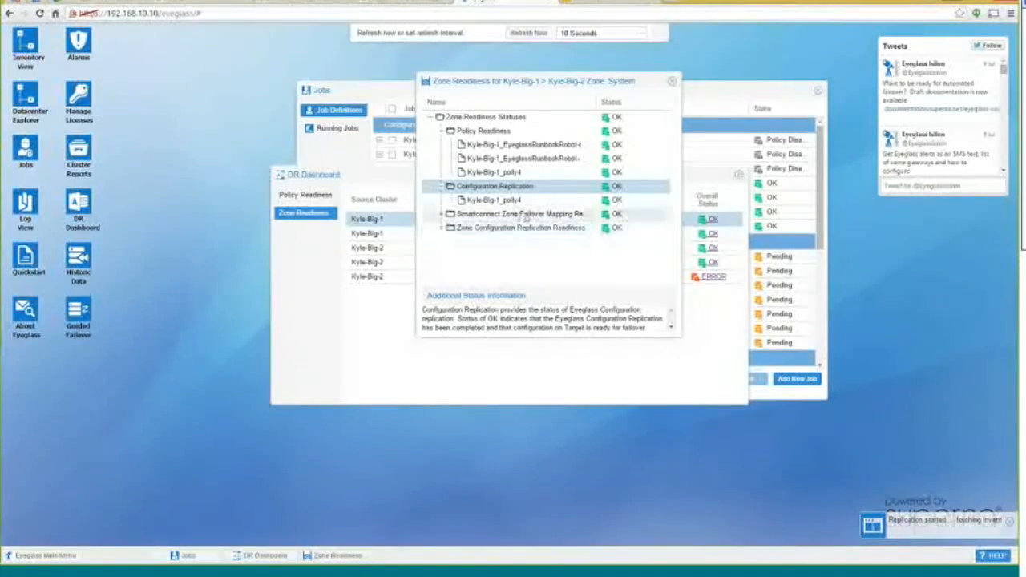
click(442, 214)
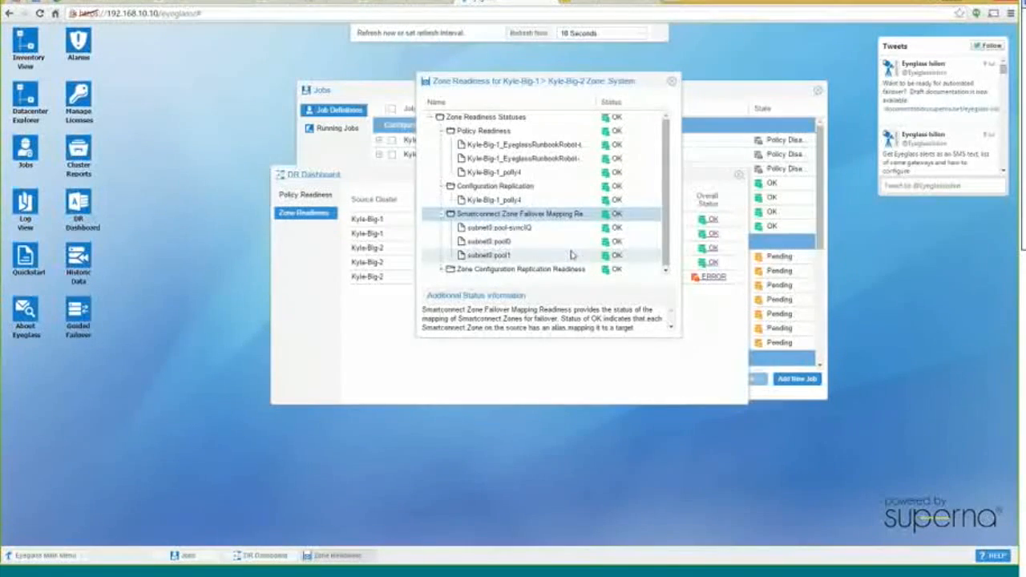
click(443, 269)
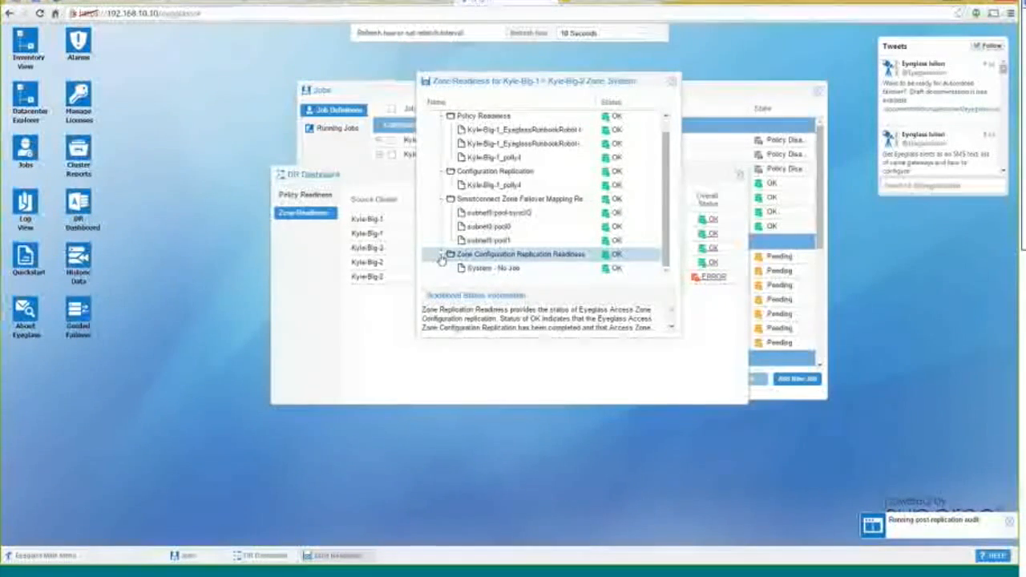
click(442, 254)
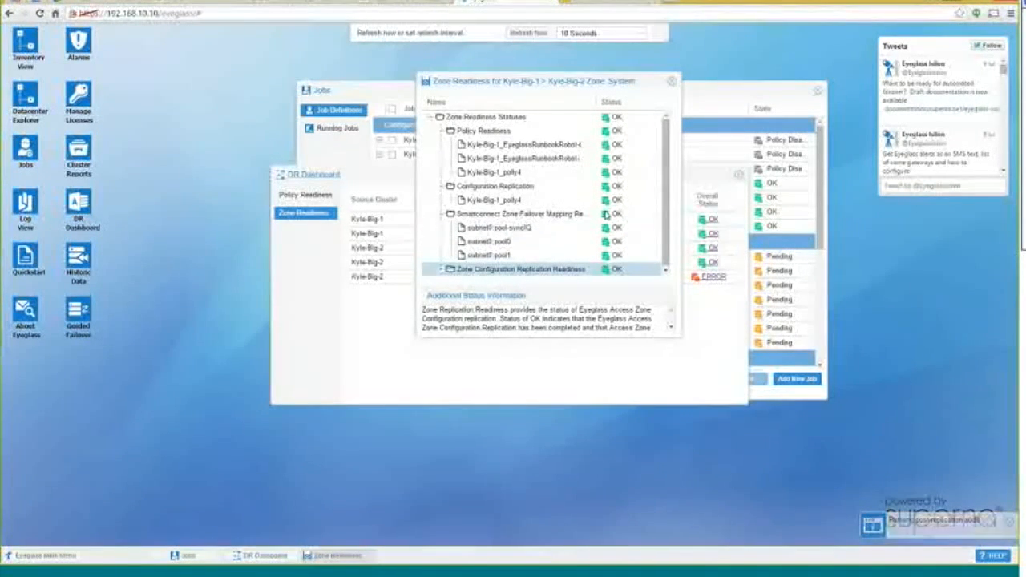
Set the details window aside, bring DR Dashboard forward, and open the OffsiteZone ERROR details
drag(535, 81, 375, 90)
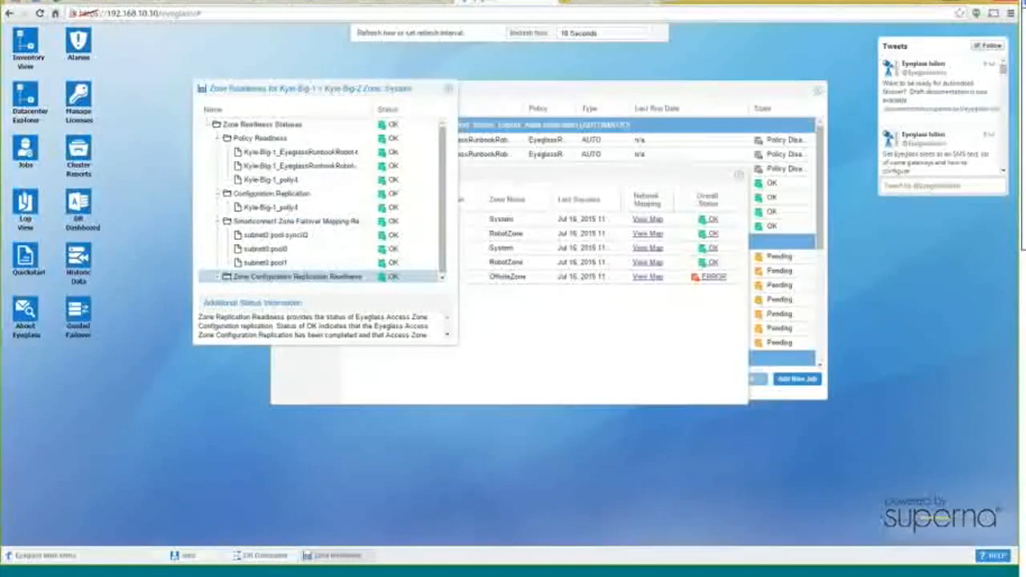
drag(578, 174, 610, 177)
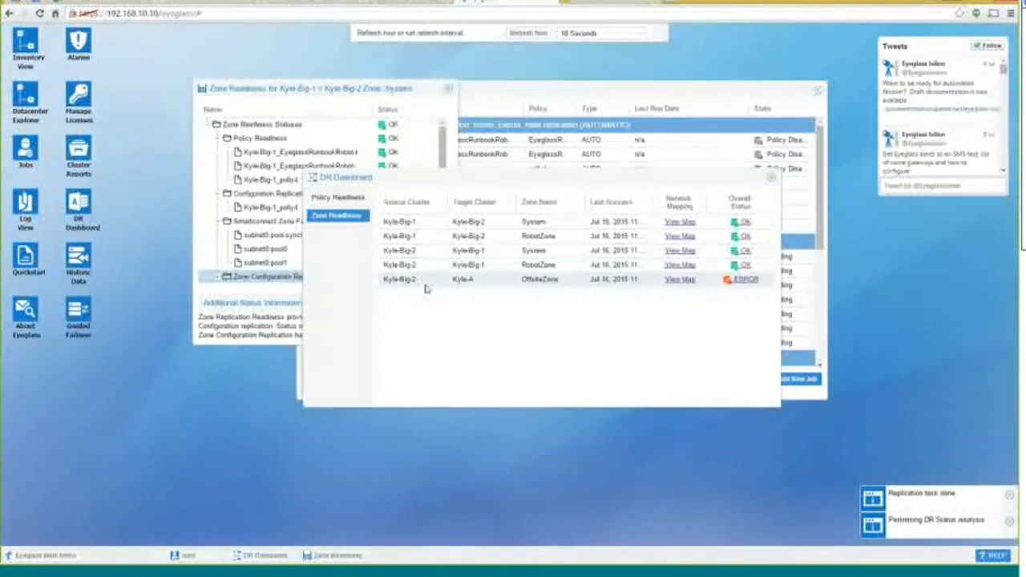
click(749, 282)
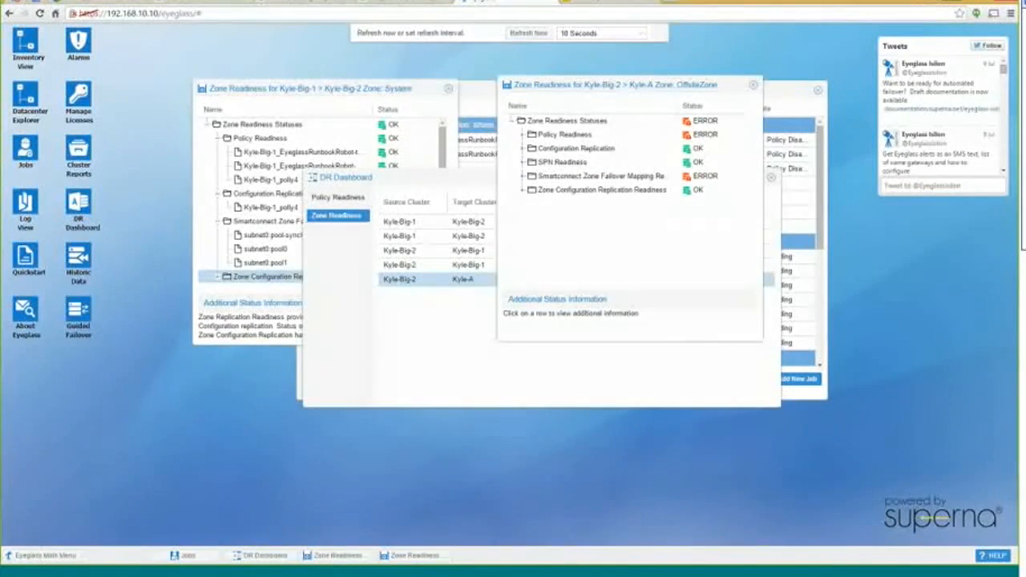
Inspect the Kyle-Big-2_offsite policy and subnet1 pool mapping errors, then bring DR Dashboard forward
click(523, 138)
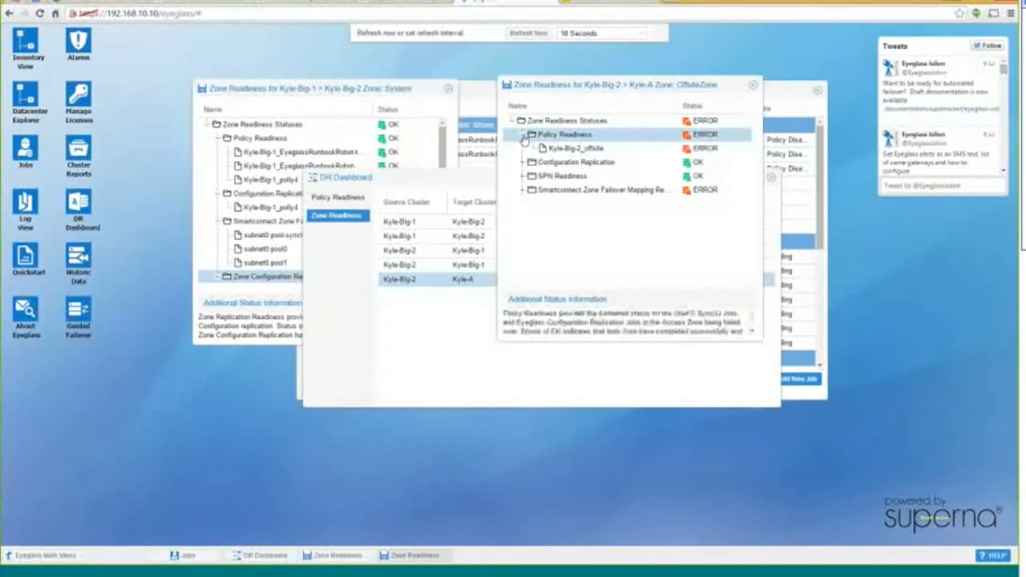
click(601, 150)
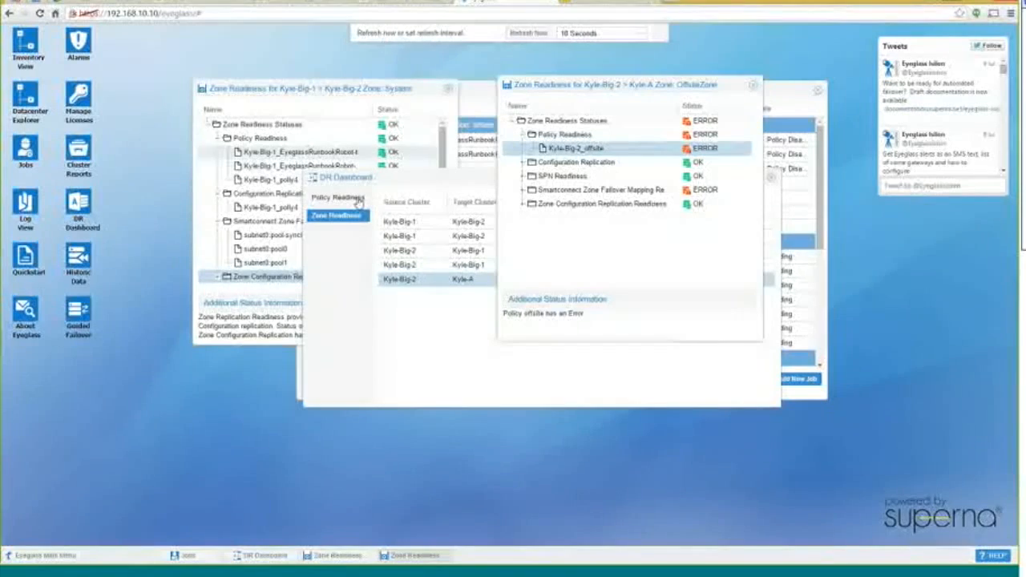
click(523, 191)
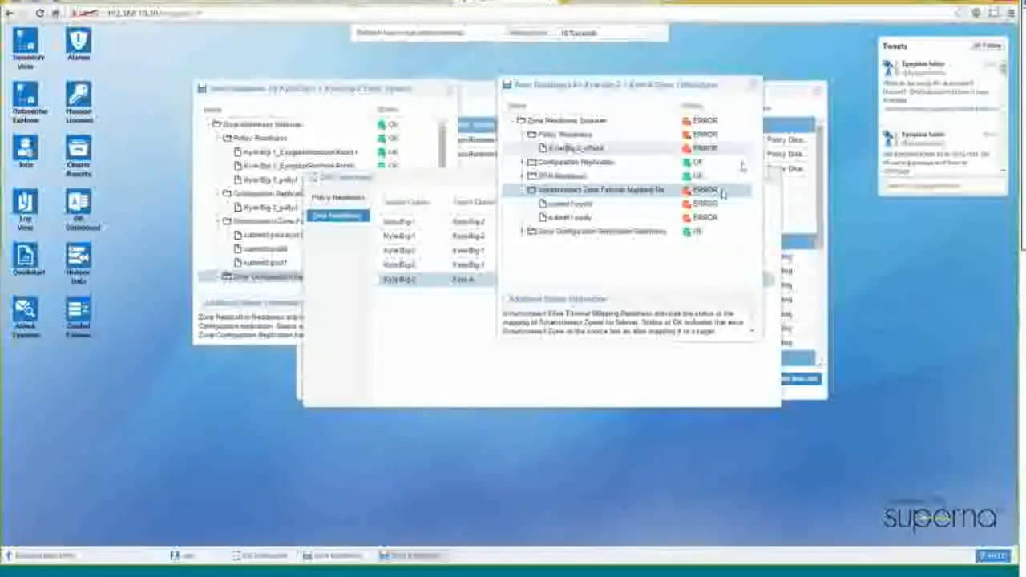
click(614, 206)
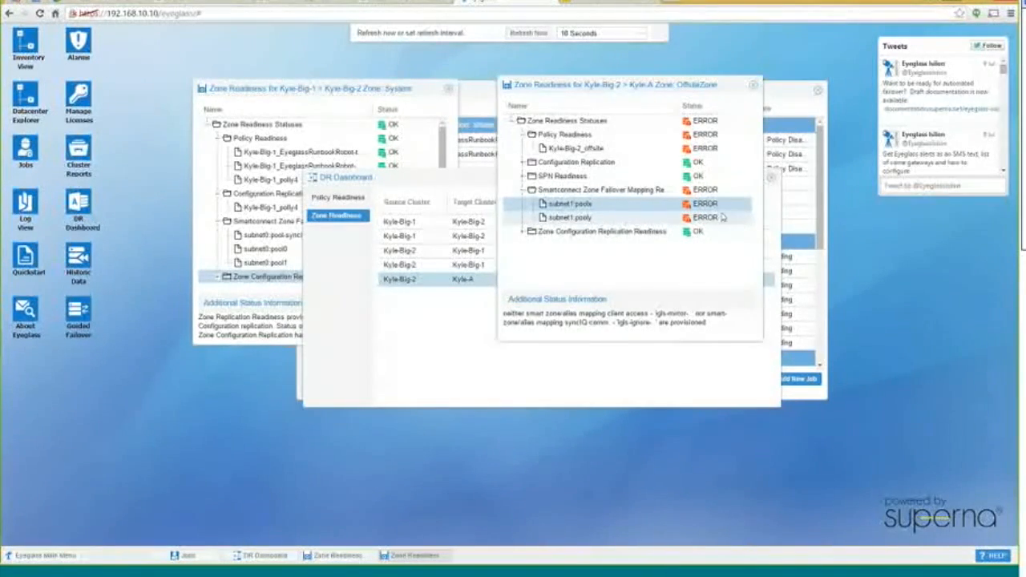
drag(629, 86, 758, 89)
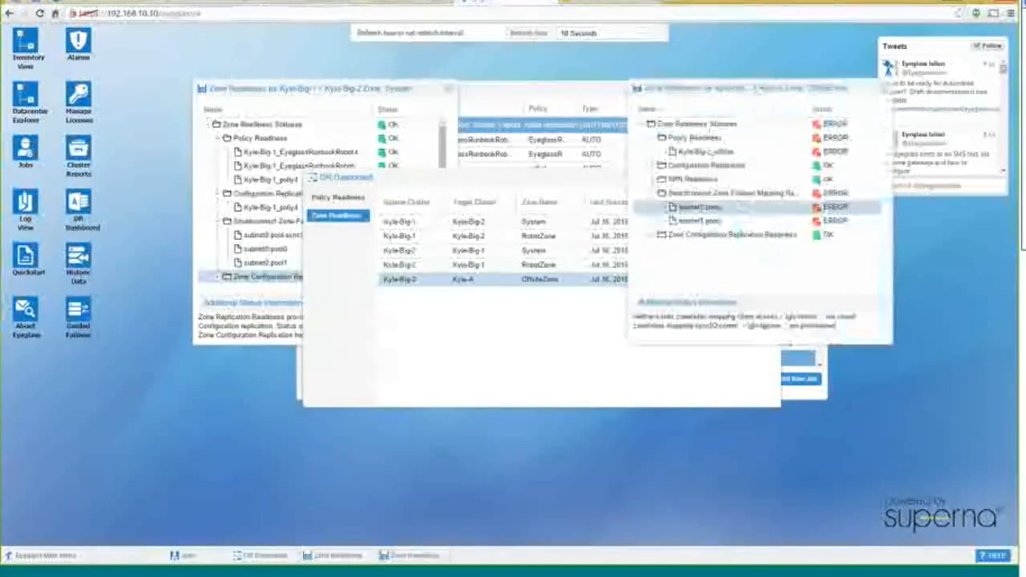
click(557, 187)
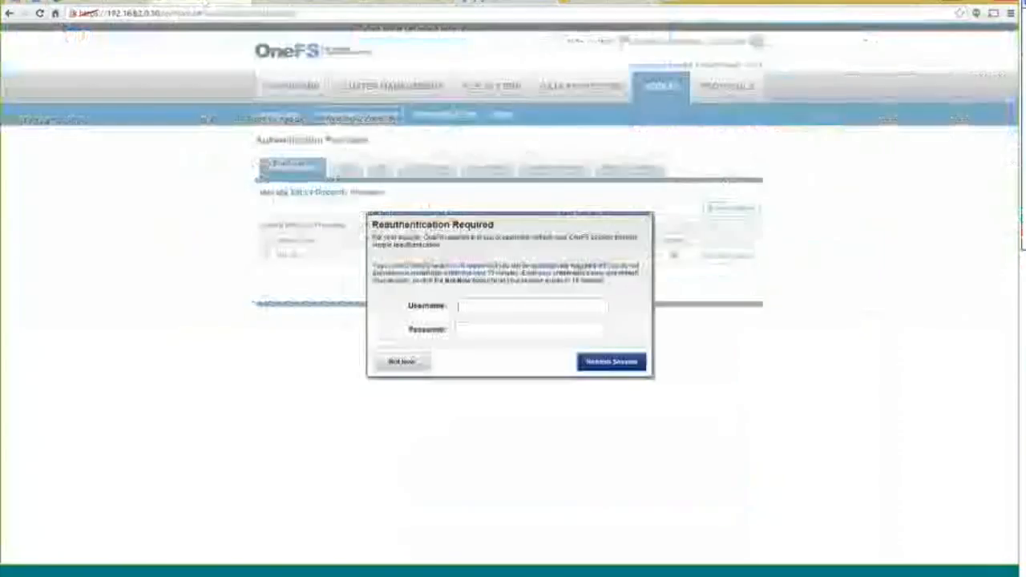
Reauthenticate the OneFS session and open subnet0 under Cluster Management > Network Configuration
text(root)
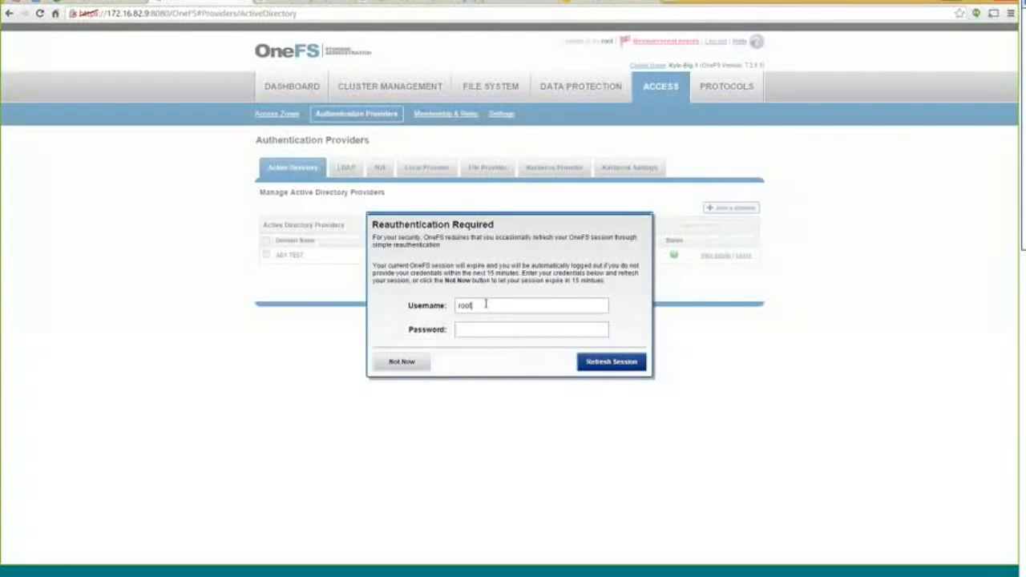
key(Return)
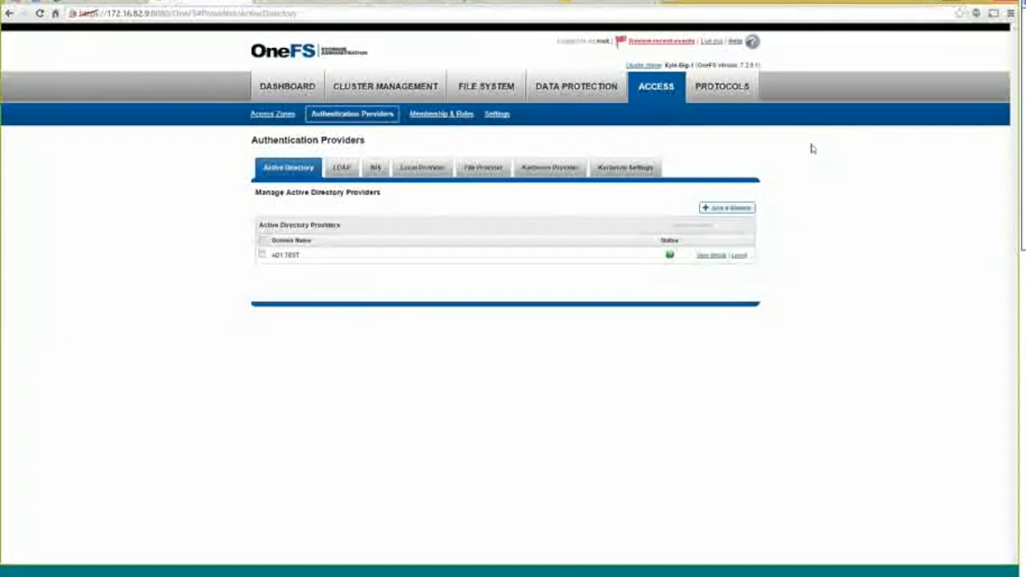
mouse_move(380, 88)
click(350, 114)
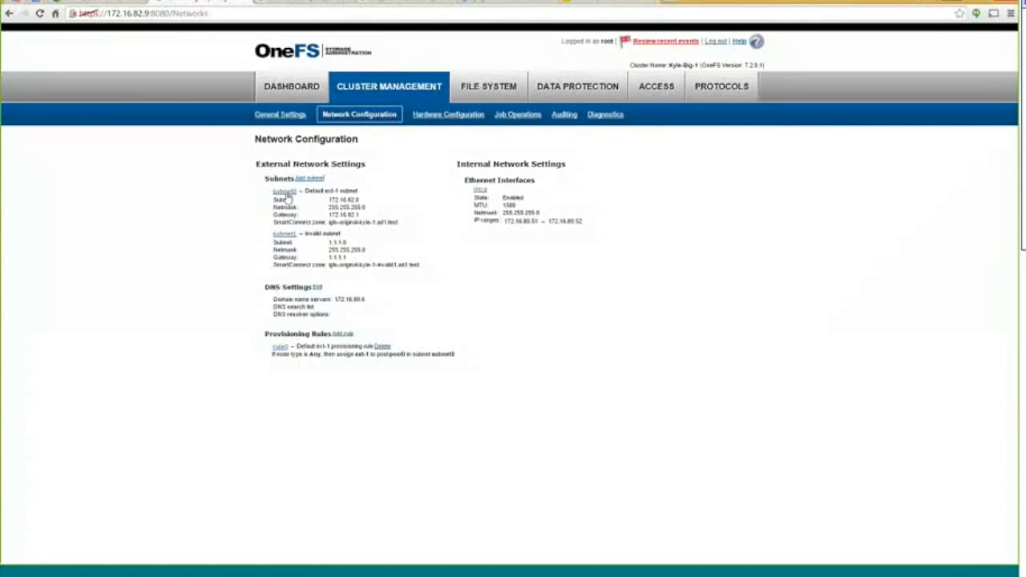
click(285, 193)
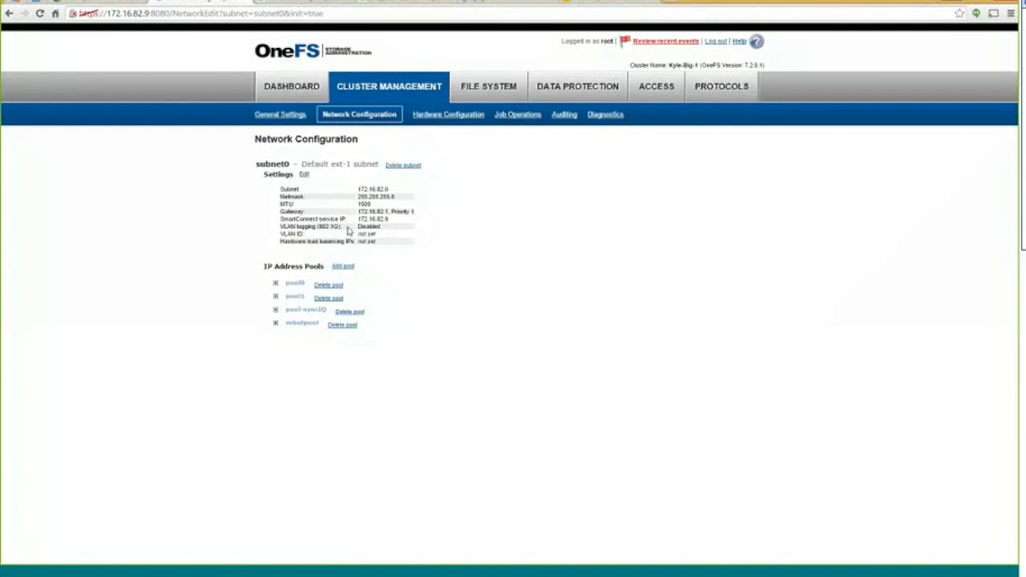
Expand pool0 and pool1 and highlight their SmartConnect zone names
click(275, 284)
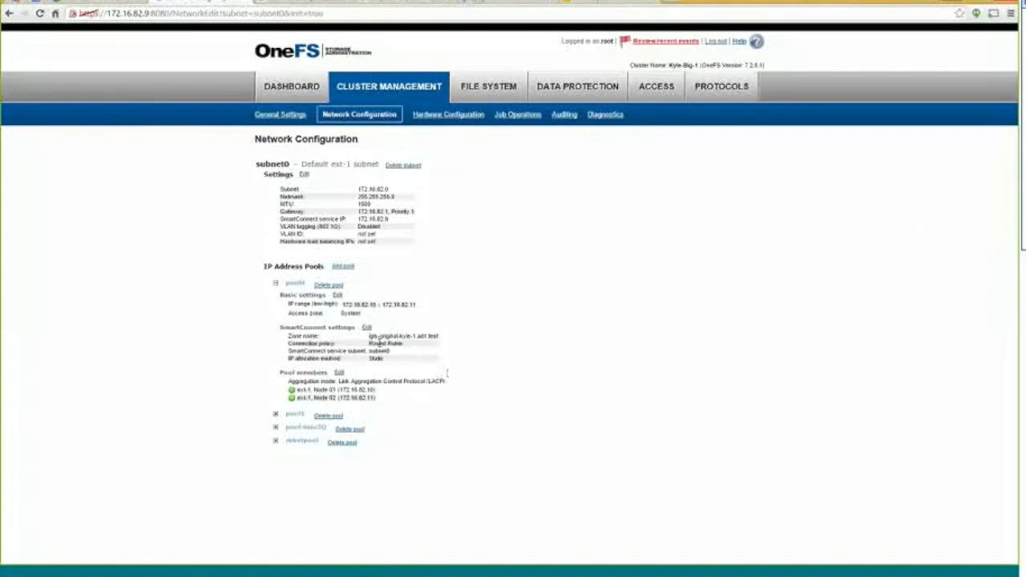
drag(367, 340, 440, 338)
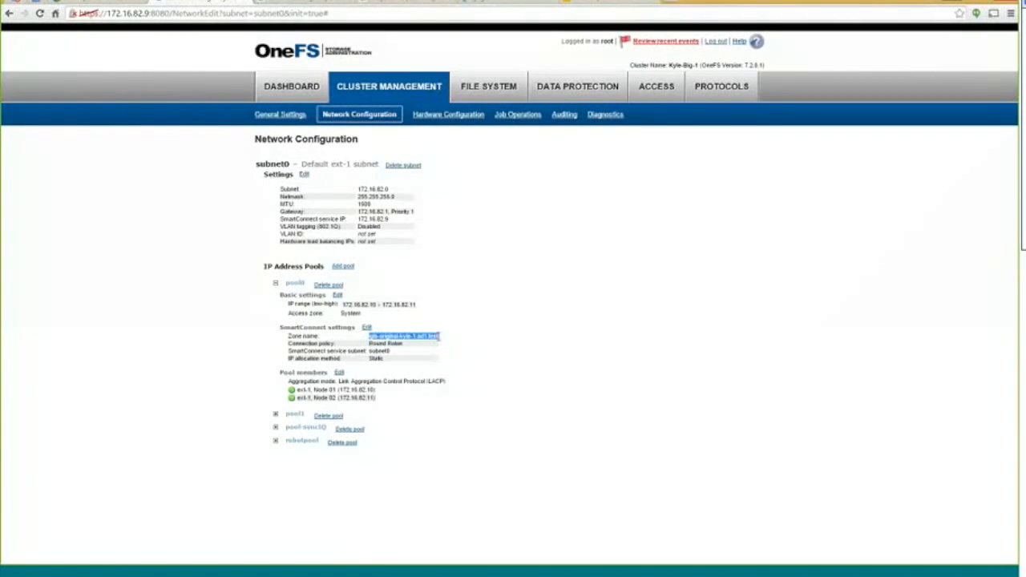
click(274, 416)
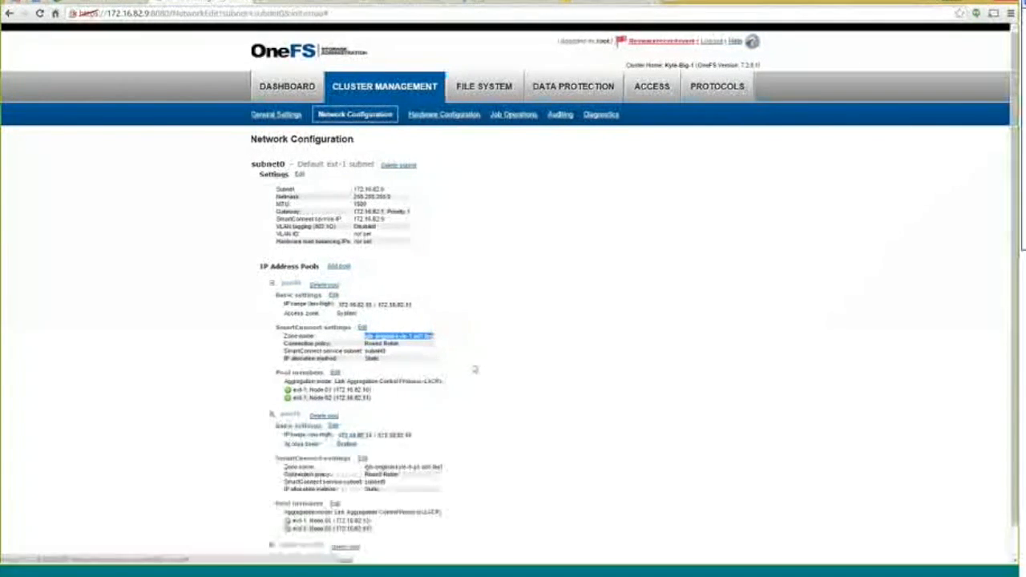
scroll(394, 432, down, 1)
drag(365, 432, 451, 431)
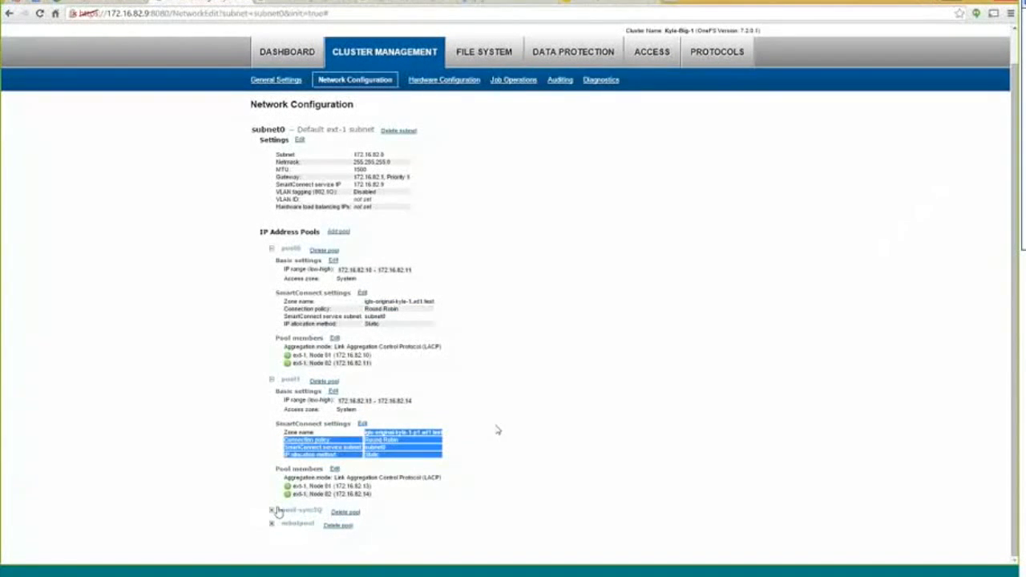
Scroll down to check pool-syncIQ's SmartConnect zone name, clearing the highlights
scroll(463, 424, up, 1)
scroll(463, 425, down, 3)
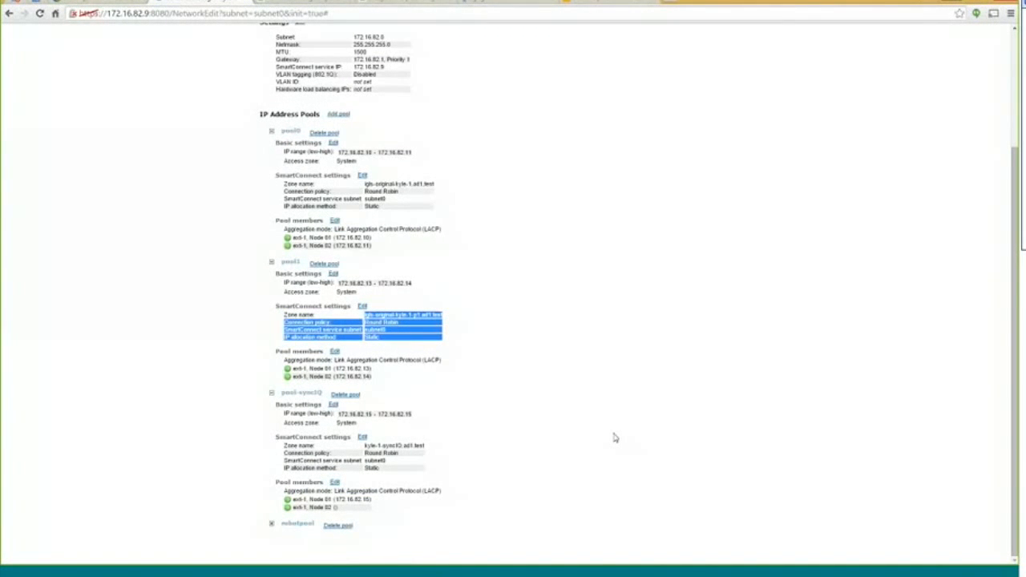
click(555, 347)
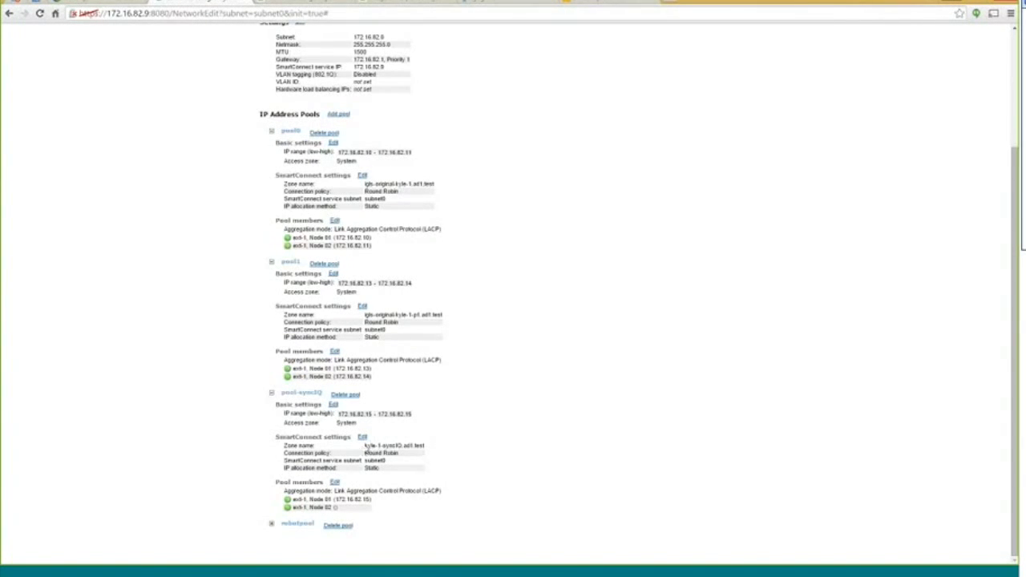
drag(366, 447, 435, 451)
click(435, 450)
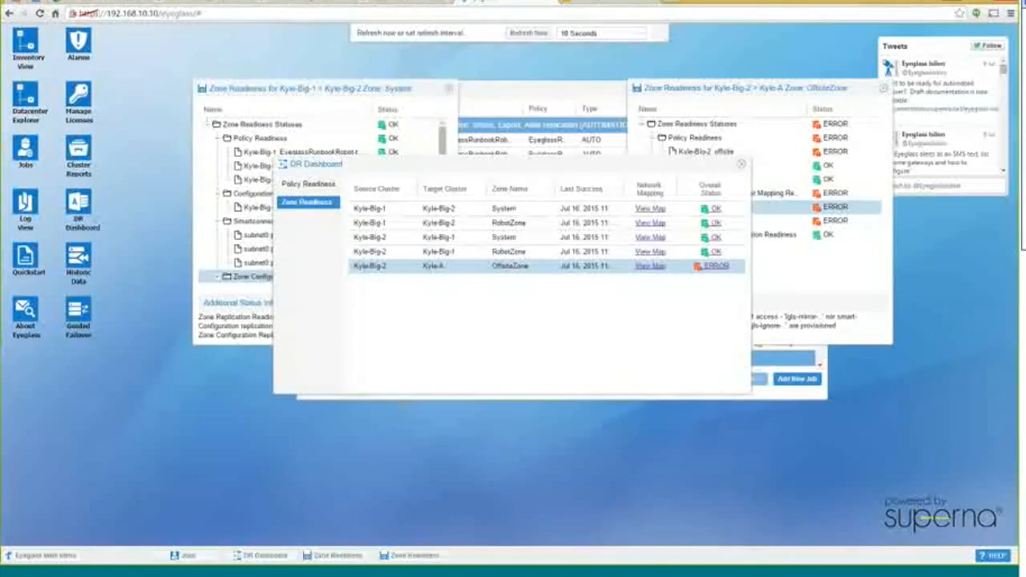
View the Kyle-Big-1 to Kyle-Big-2 System zone map: pool0 and pool1 mapped, pool-syncIQ ignored
click(650, 209)
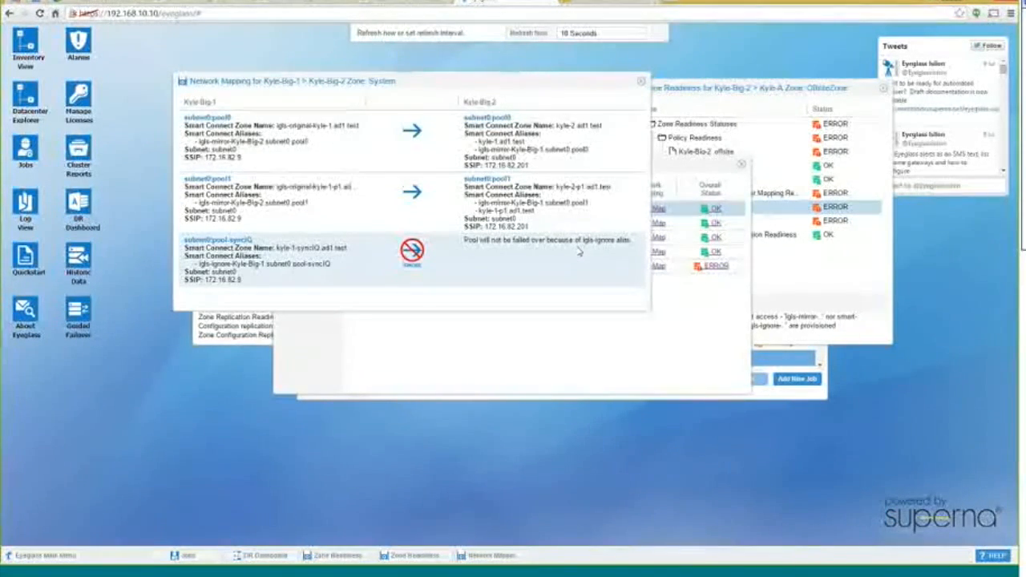
Reposition the Kyle-Big-1 to Kyle-Big-2 Network Mapping window toward the left
drag(442, 82, 330, 73)
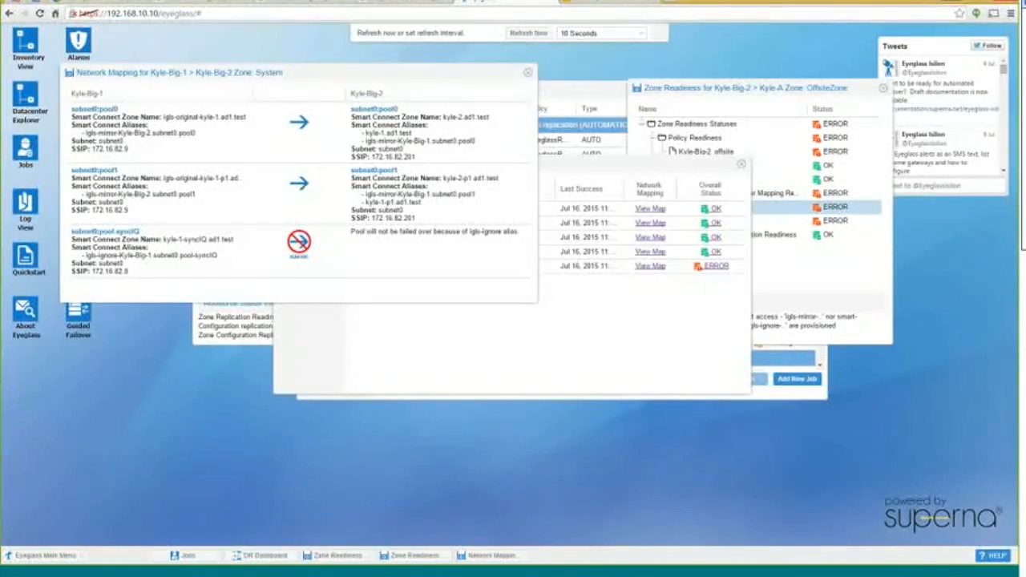
drag(299, 74, 363, 78)
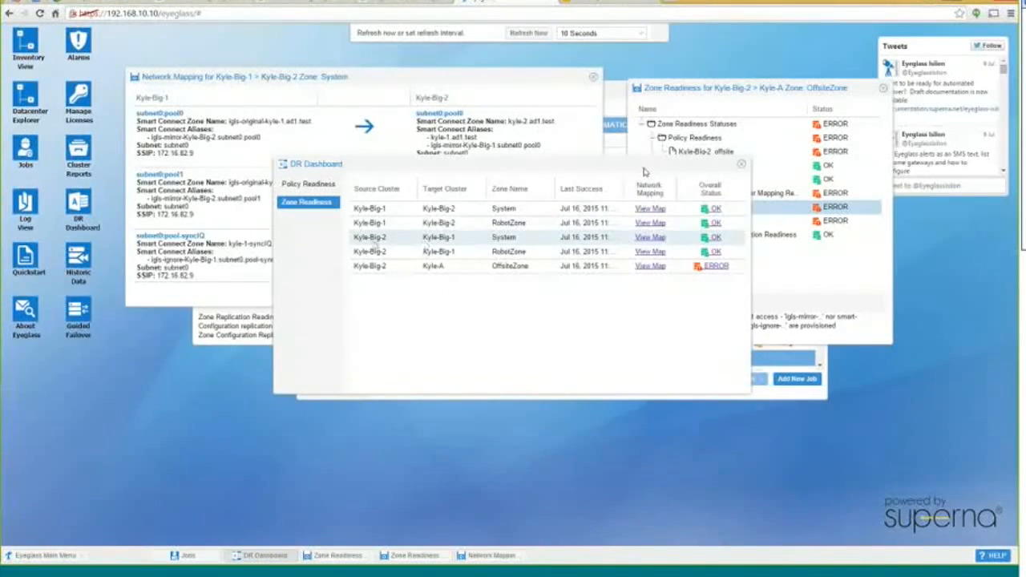
Open the Kyle-Big-2 to Kyle-Big-1 System mapping beside the first, then close OffsiteZone readiness details
click(650, 239)
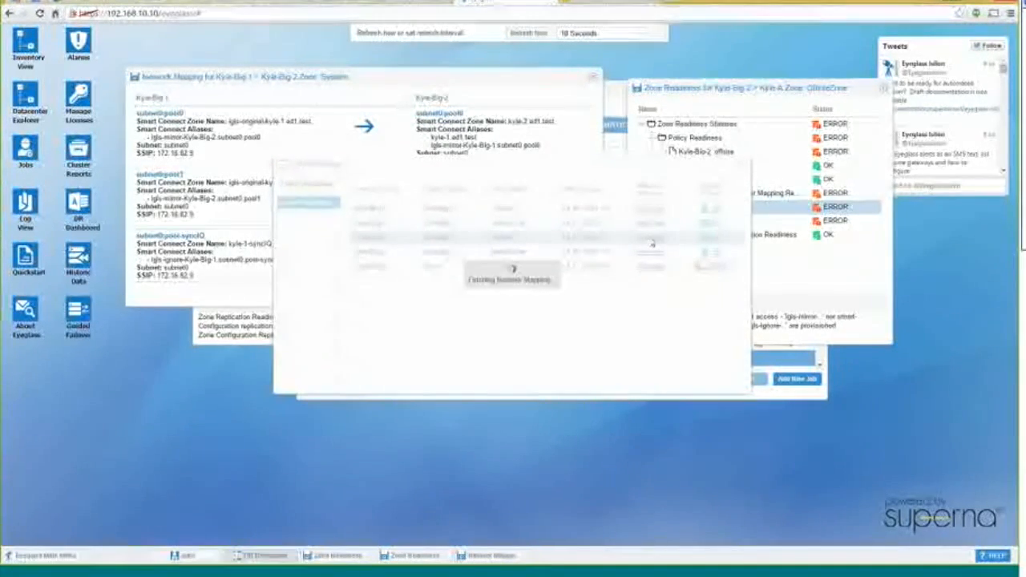
drag(467, 174, 319, 309)
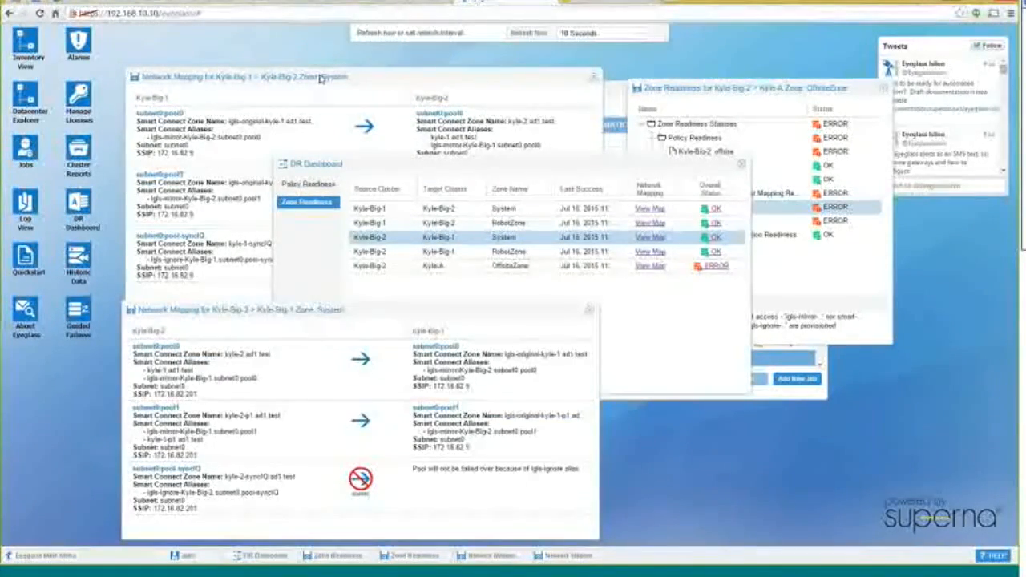
click(320, 78)
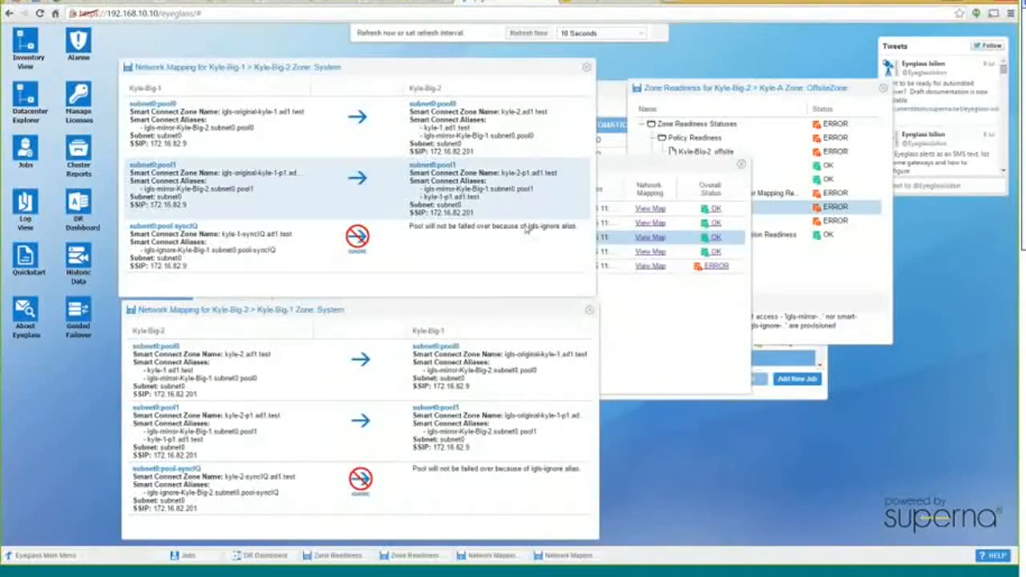
drag(396, 309, 394, 305)
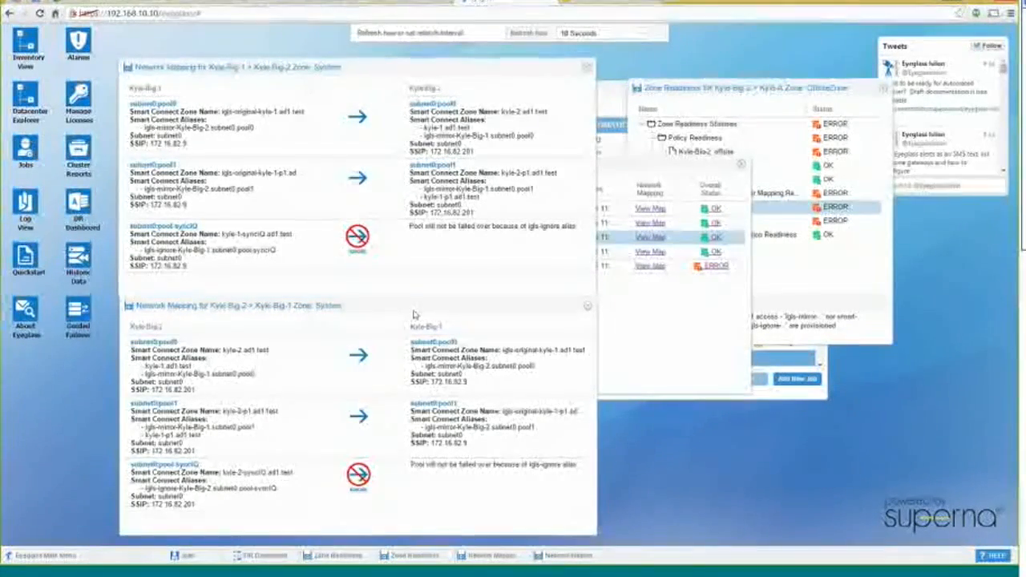
click(883, 88)
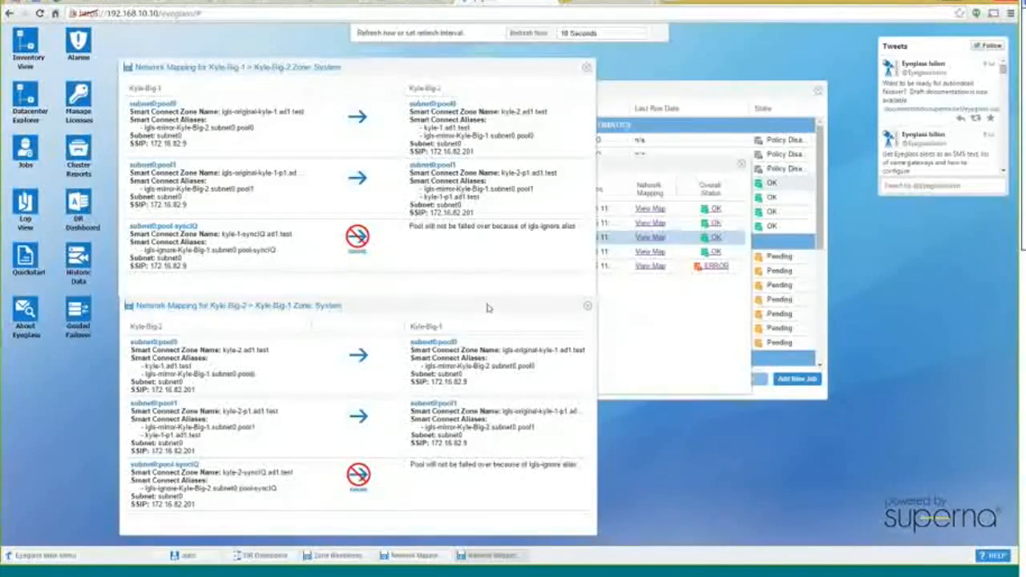
Nudge the Kyle-Big-2 to Kyle-Big-1 mapping window and close the OffsiteZone readiness details
drag(487, 307, 482, 310)
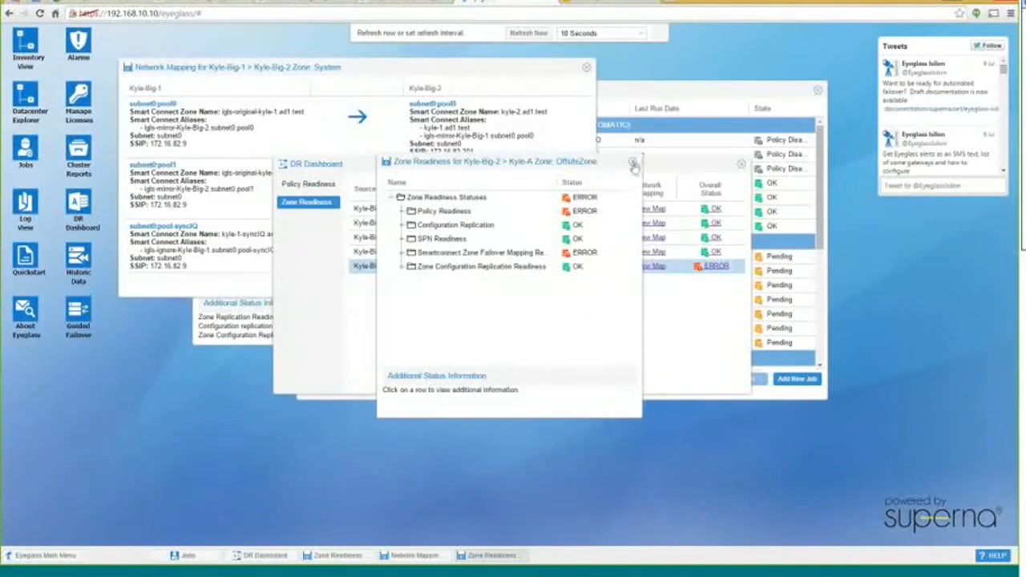
click(633, 164)
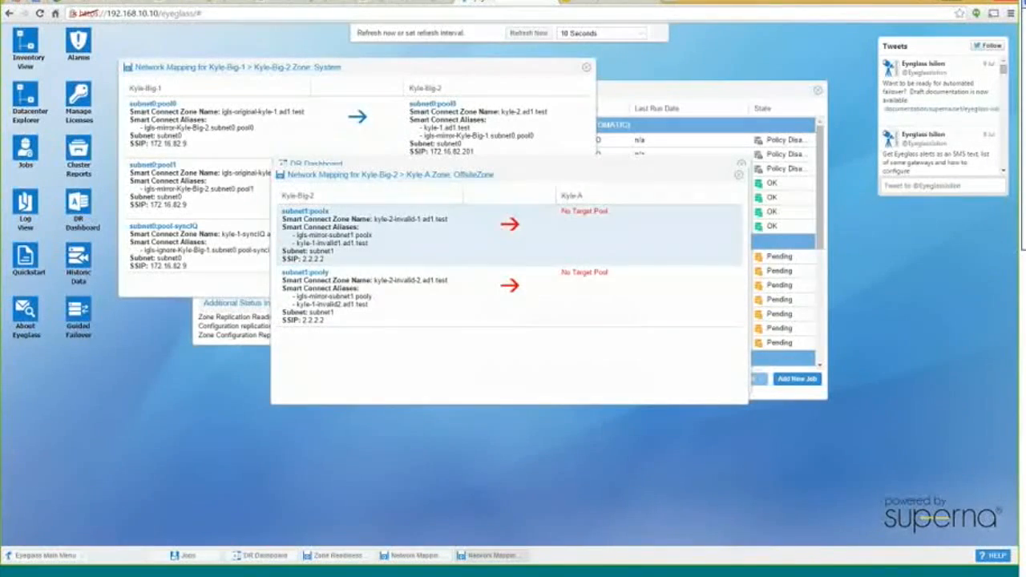
Move the Kyle-Big-2 to Kyle-A OffsiteZone Network Mapping window aside and close it
drag(517, 168, 439, 259)
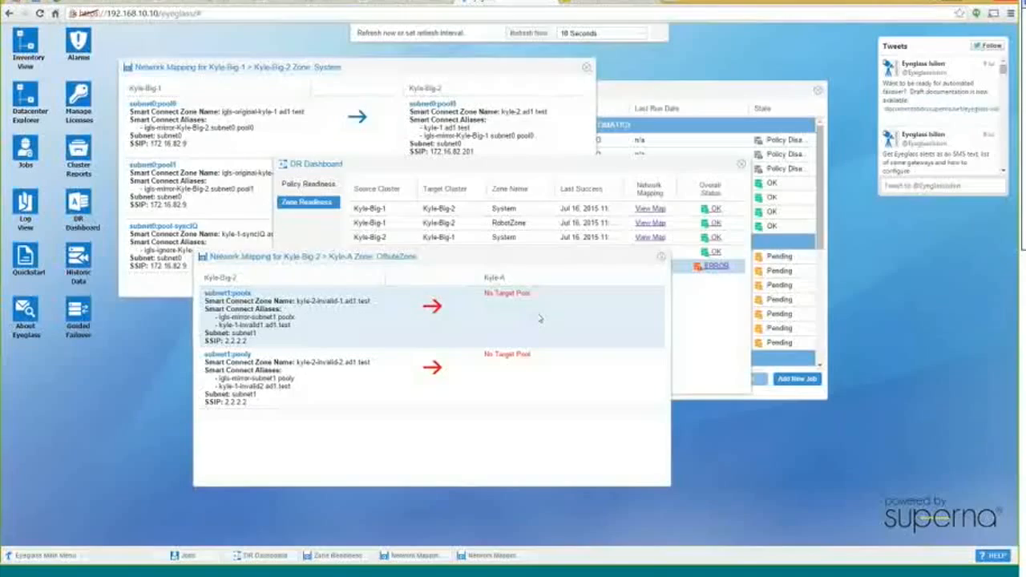
click(660, 259)
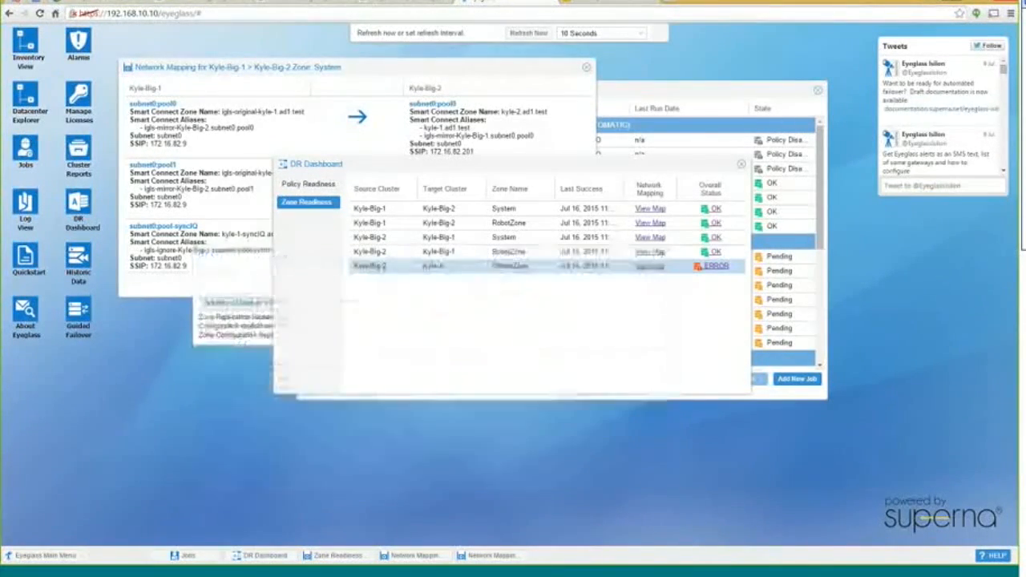
Shift the DR Dashboard, dismiss the Main Menu, and close the Kyle-Big-1 to Kyle-Big-2 System mapping
drag(657, 165, 772, 230)
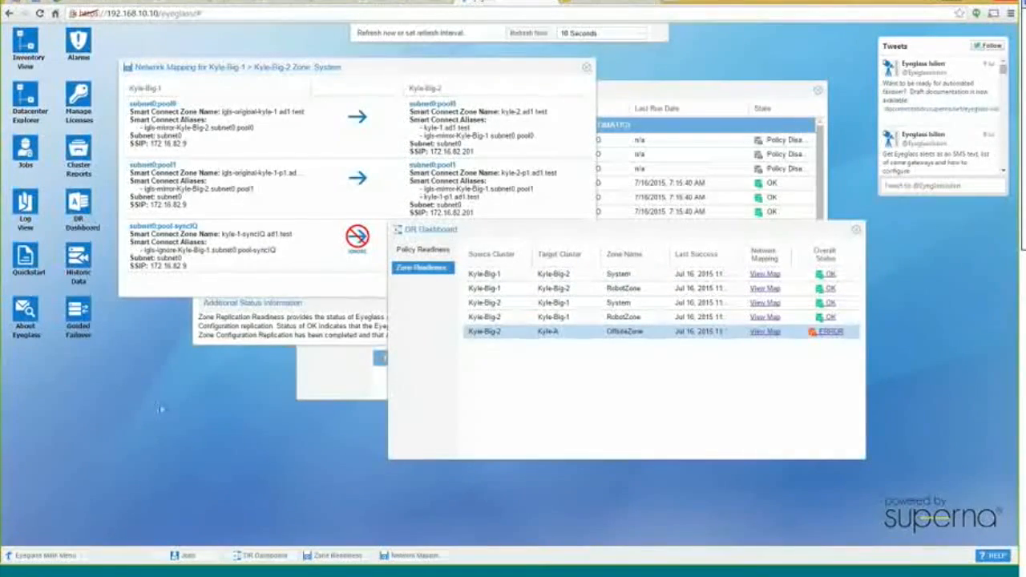
click(68, 555)
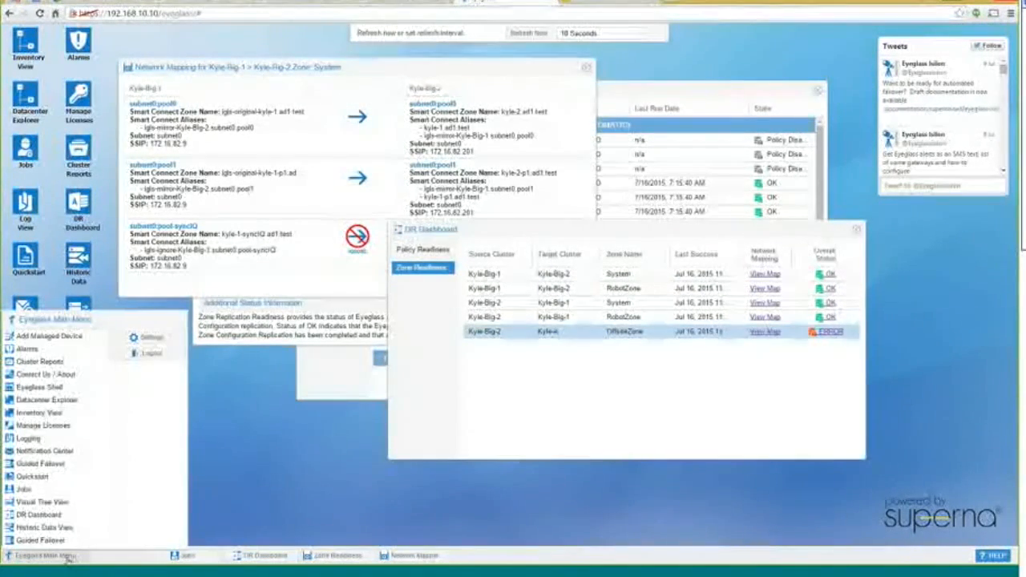
click(79, 340)
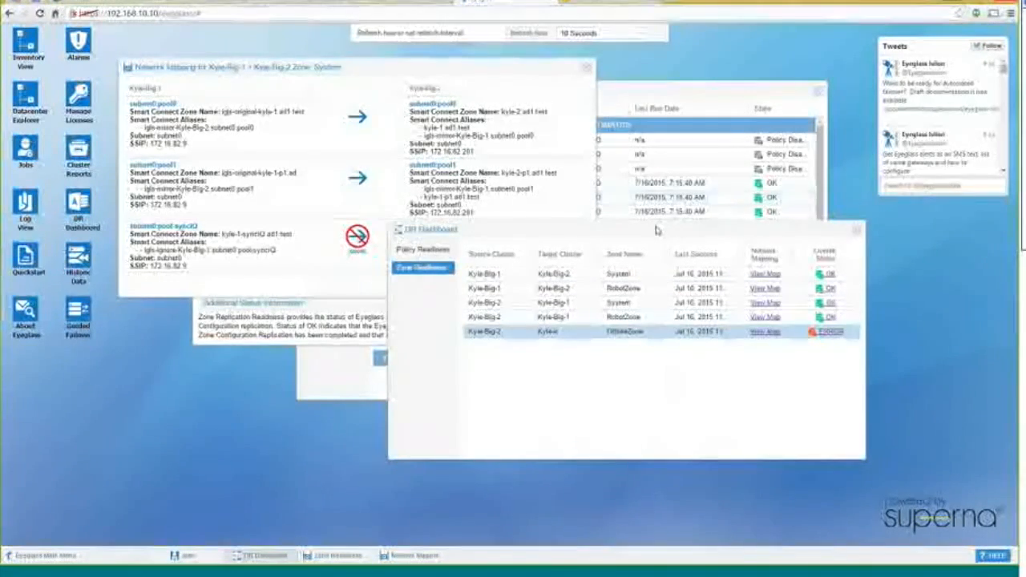
drag(664, 231, 687, 258)
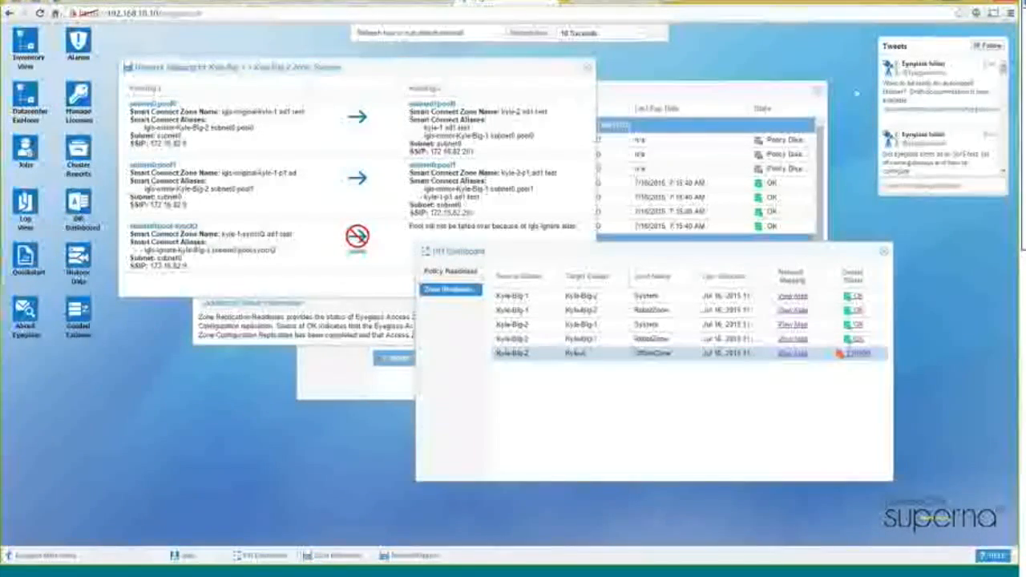
click(587, 67)
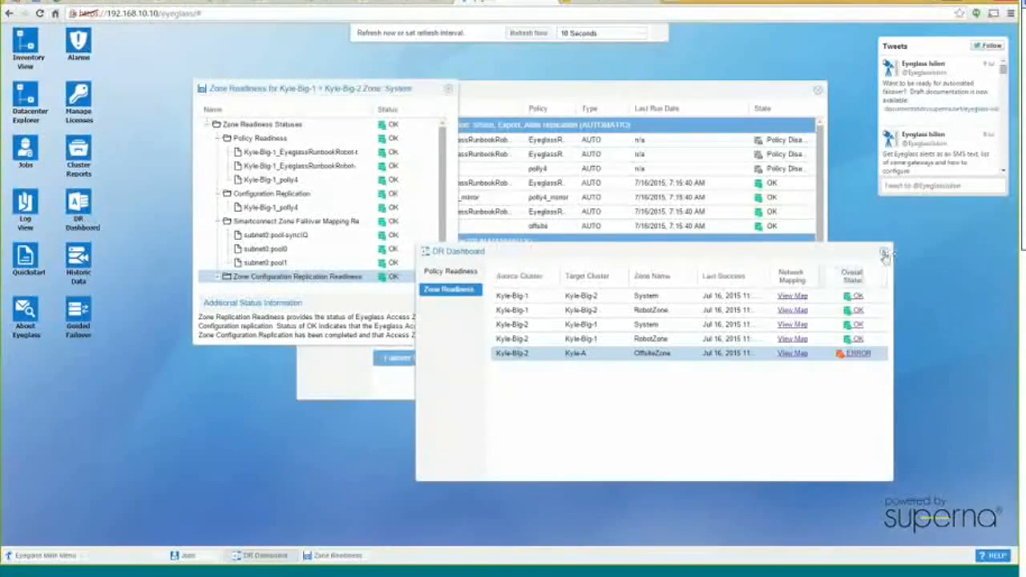
Close the DR Dashboard, Zone Readiness details and Jobs windows
click(883, 251)
click(449, 88)
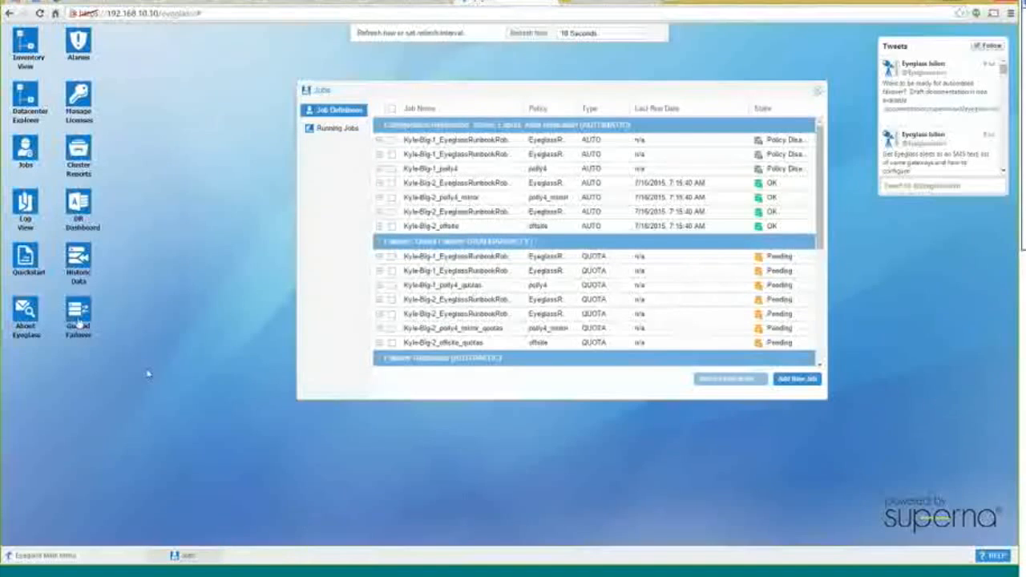
click(818, 93)
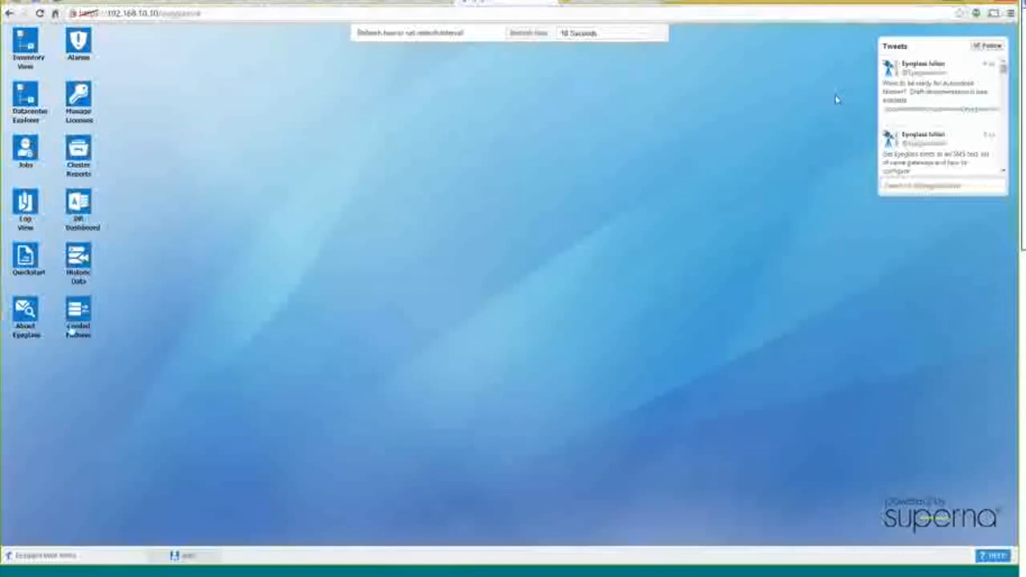
Open Guided Failover and run 'isi auth ads spn check --domain adi.test' on Kyle-Big-2
click(77, 319)
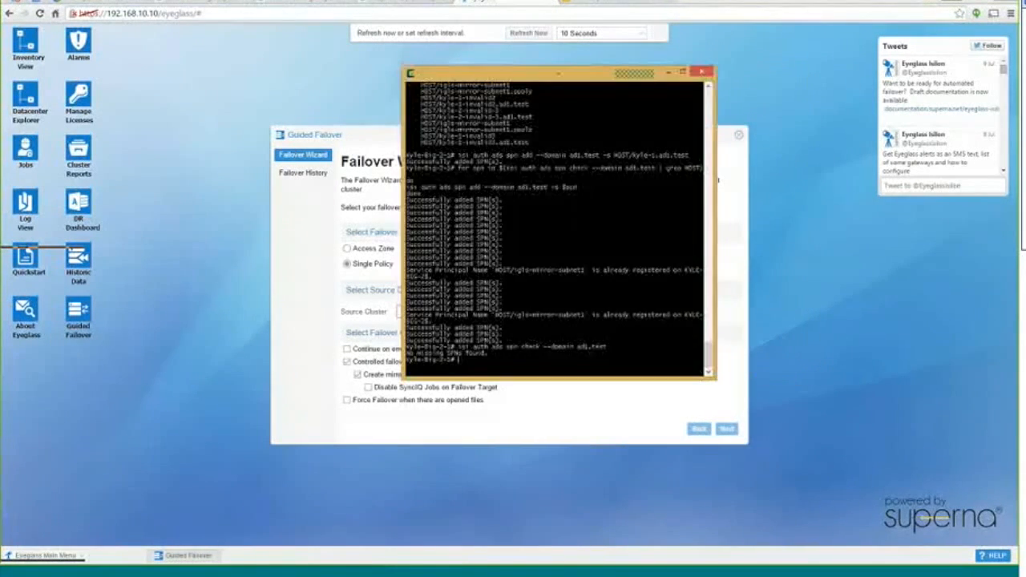
text(isi auth ads spn check --domain adi.test)
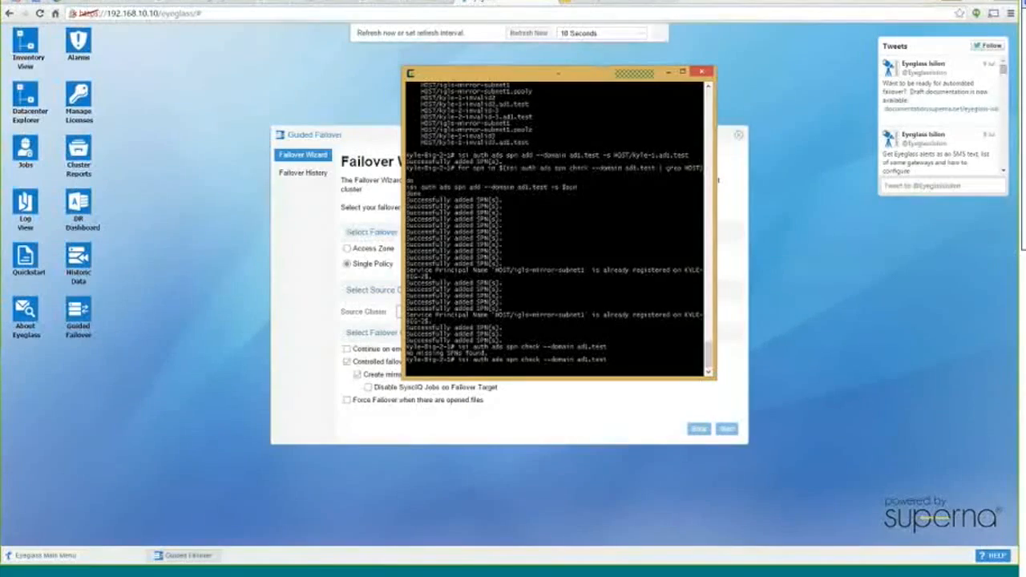
key(Return)
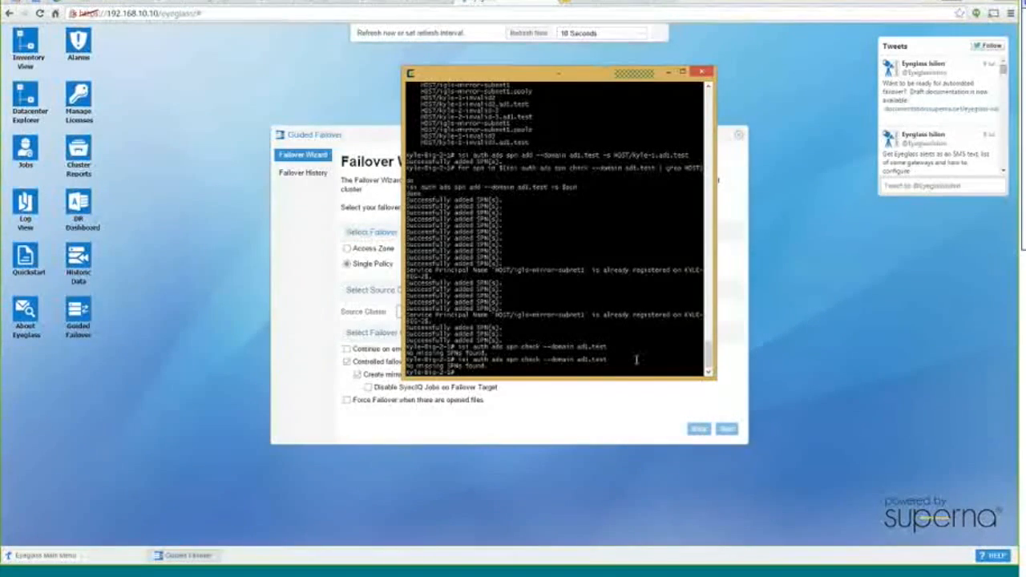
Rearrange the terminal windows and rerun the adi.test SPN check on Kyle-Big-1
drag(541, 73, 655, 108)
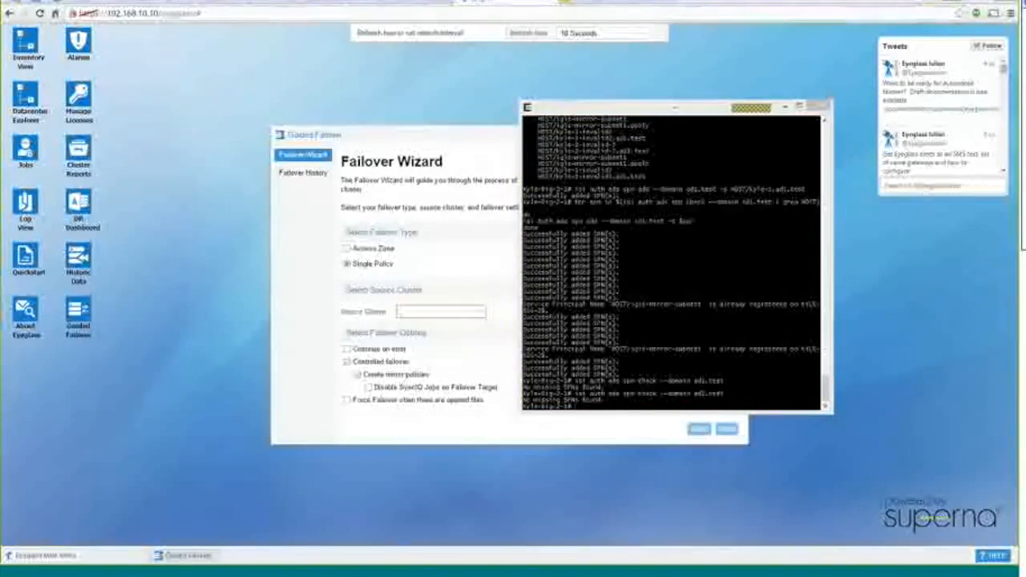
drag(70, 201, 194, 140)
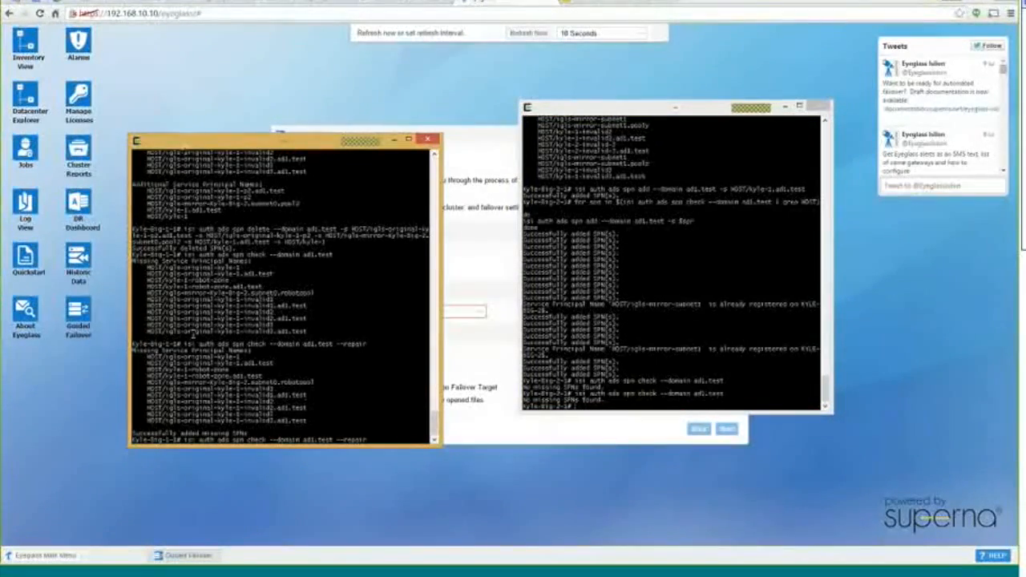
key(Up)
key(Return)
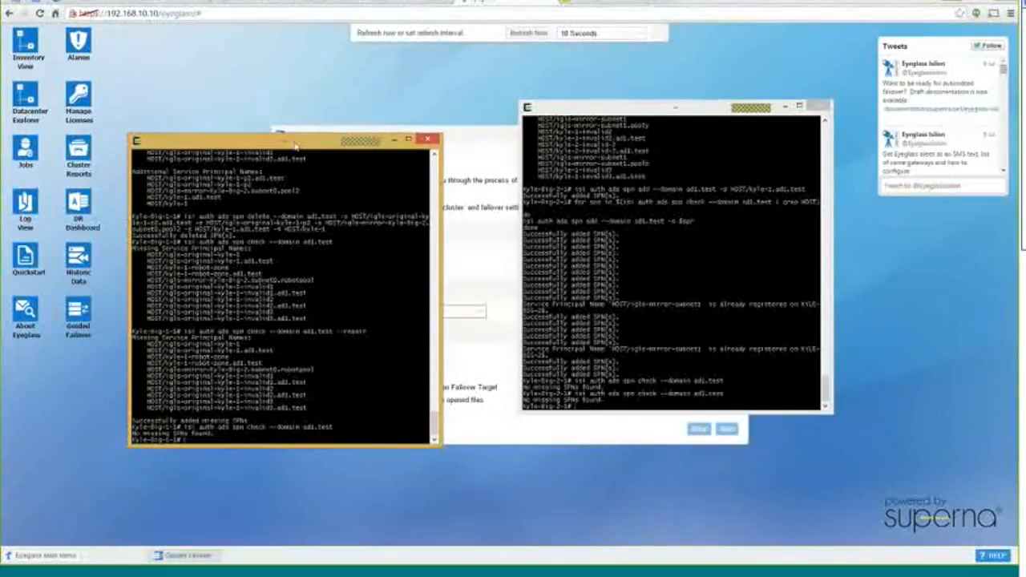
drag(295, 145, 281, 104)
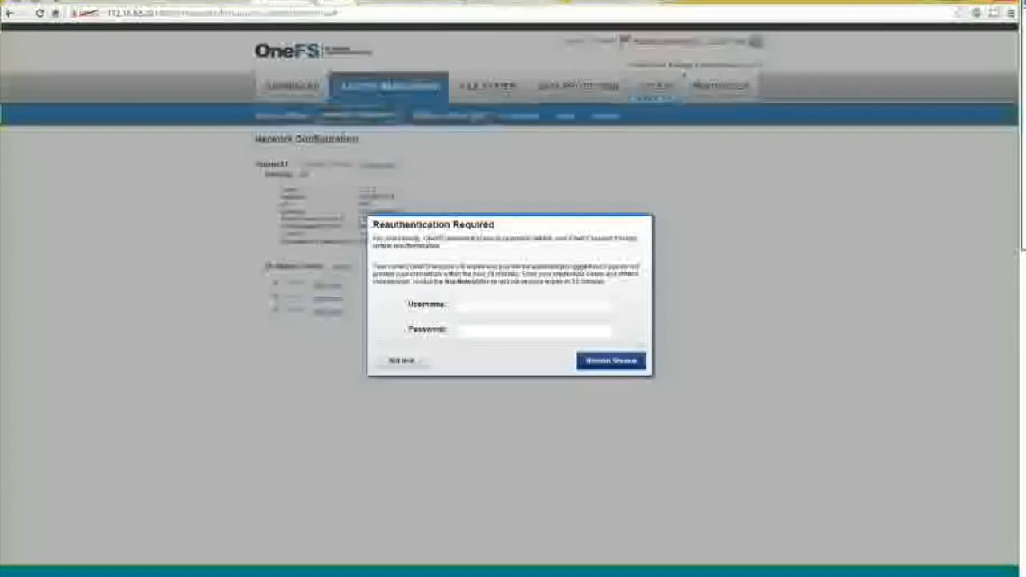
Reauthenticate the OneFS session with the administrator username and password
click(483, 305)
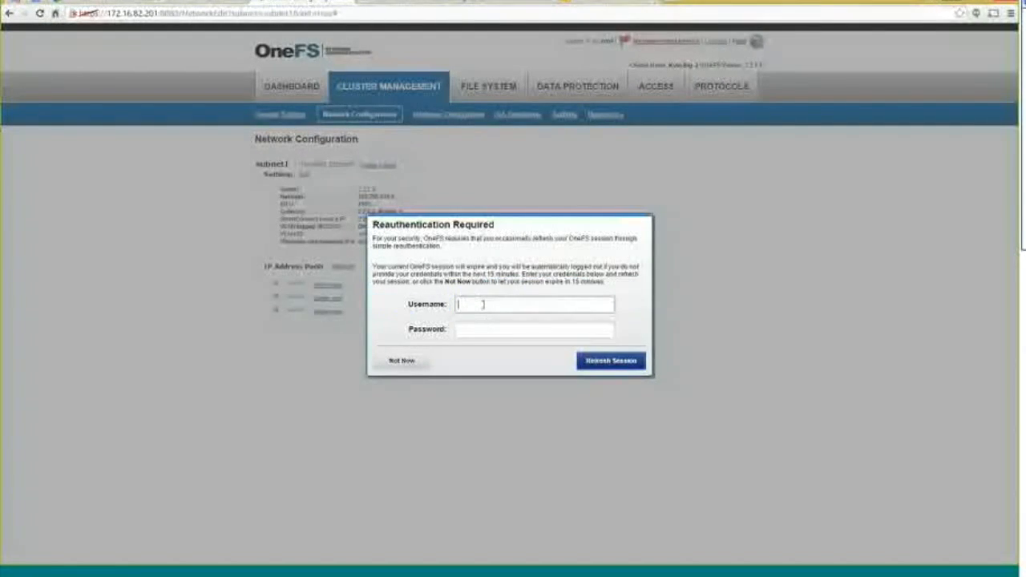
text(root)
key(Tab)
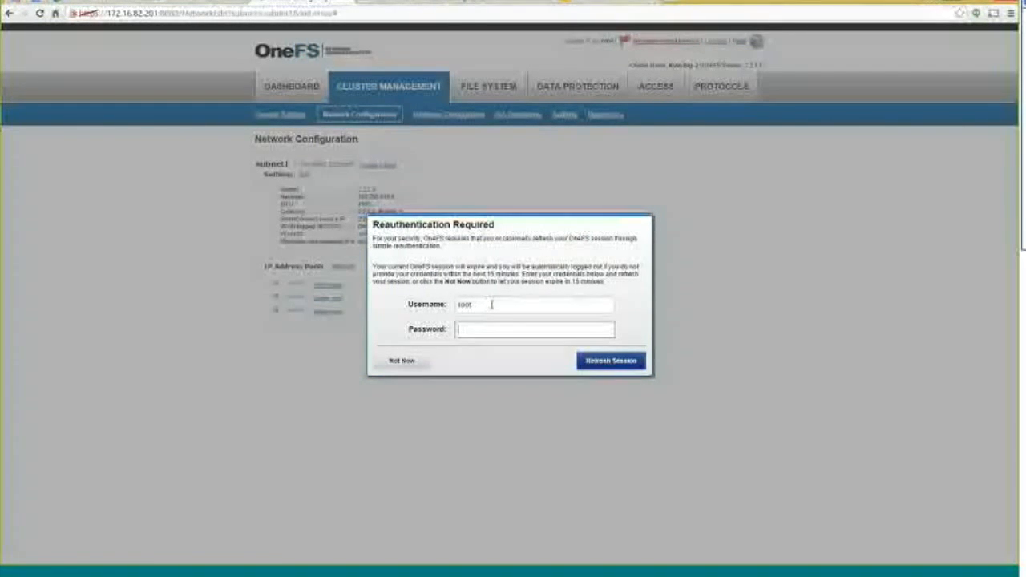
text(password)
key(Return)
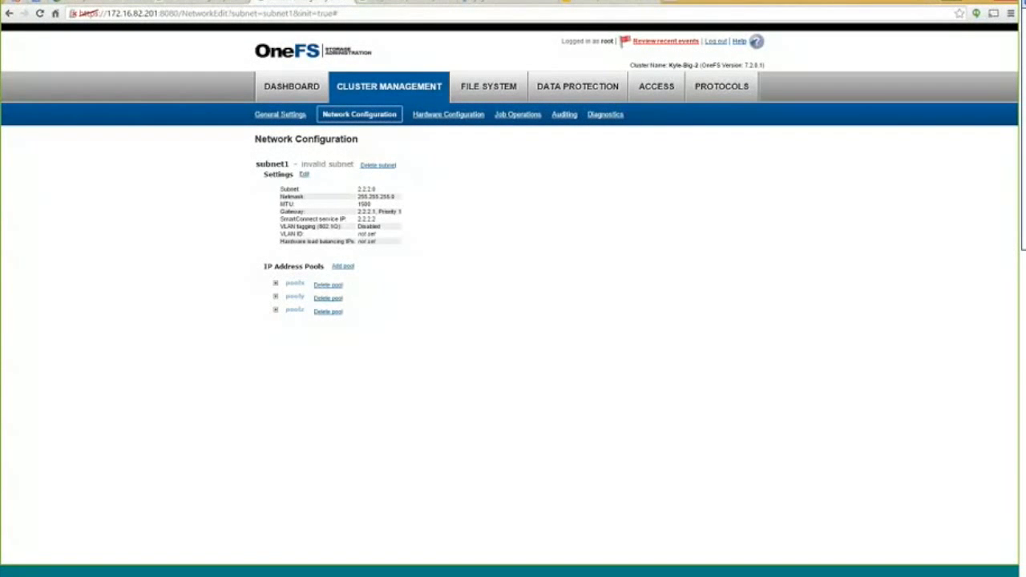
Open subnet0 from Network Configuration, expand pool0, then go back to the Eyeglass Failover Wizard
click(351, 115)
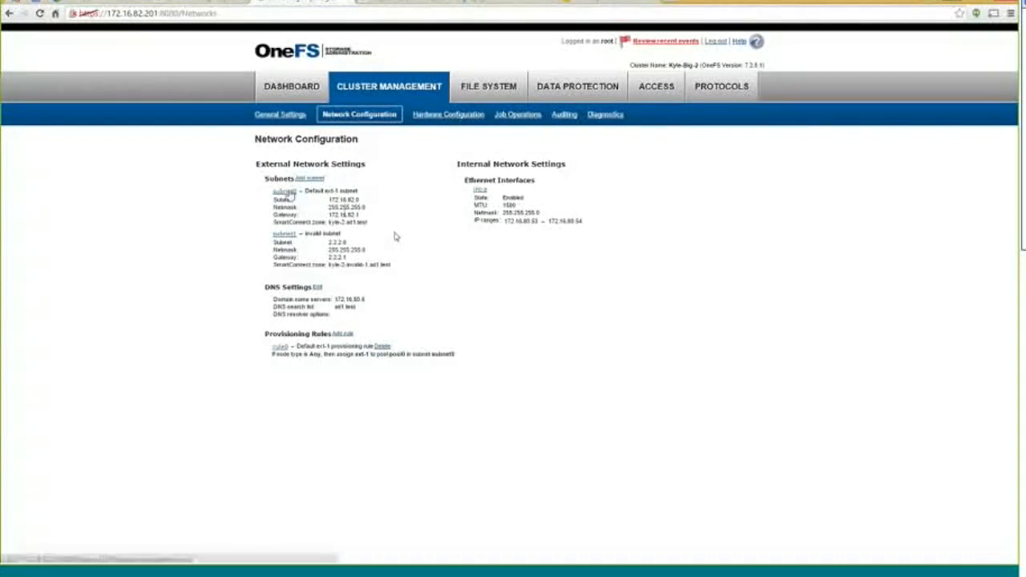
click(283, 193)
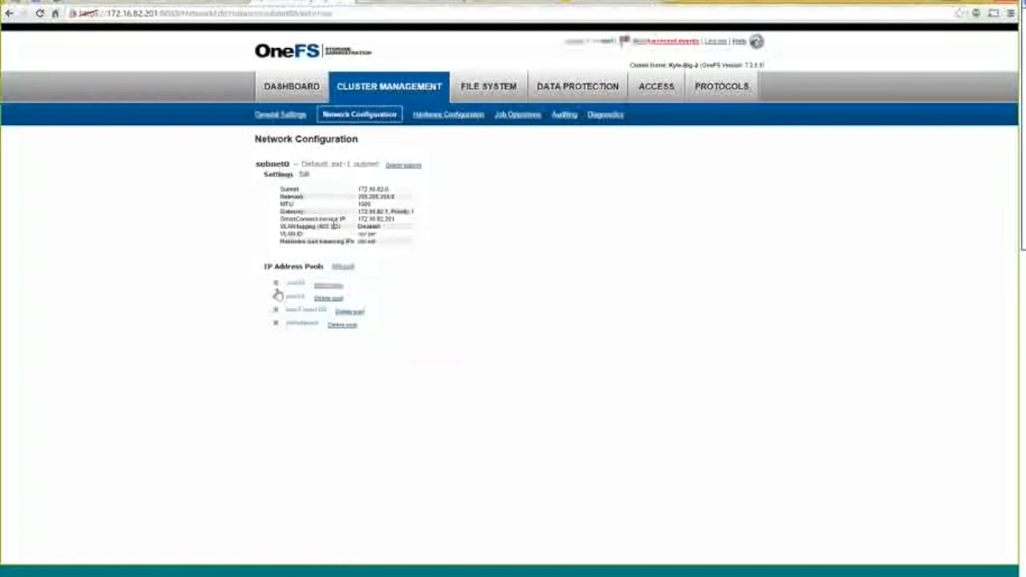
click(276, 285)
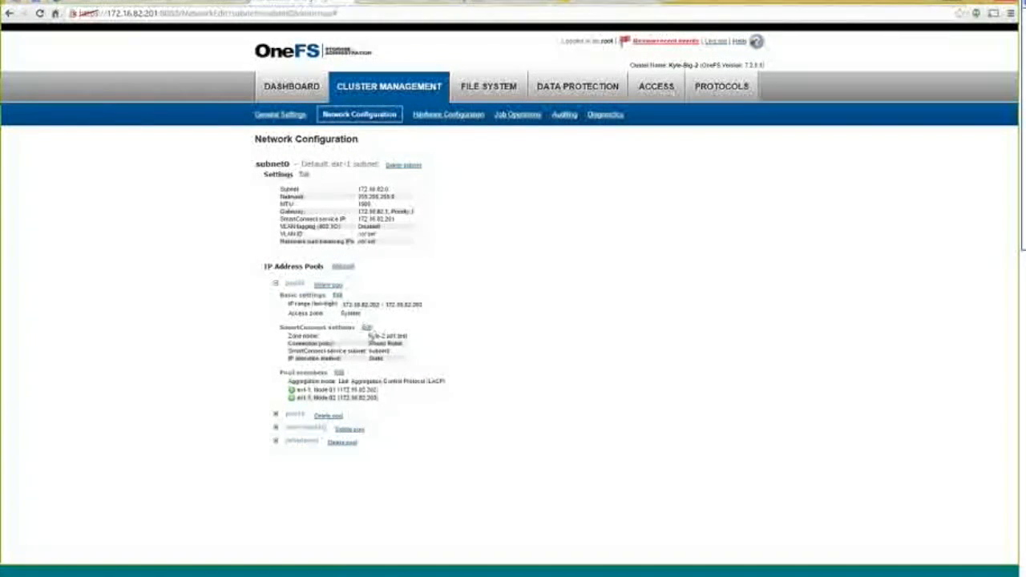
click(507, 5)
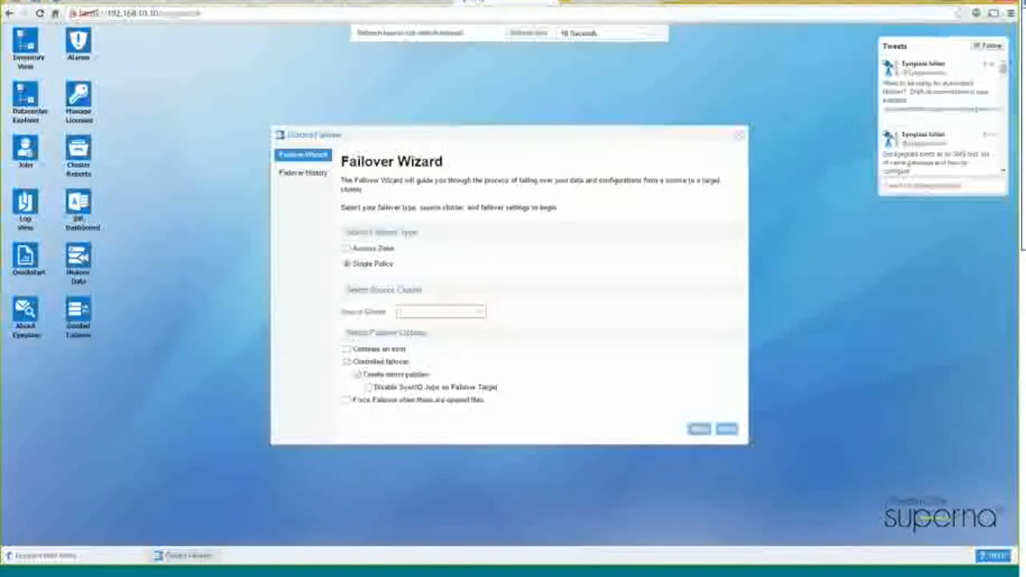
Choose an Access Zone single-policy failover and select Kyle-Big-2 as the source cluster
click(380, 252)
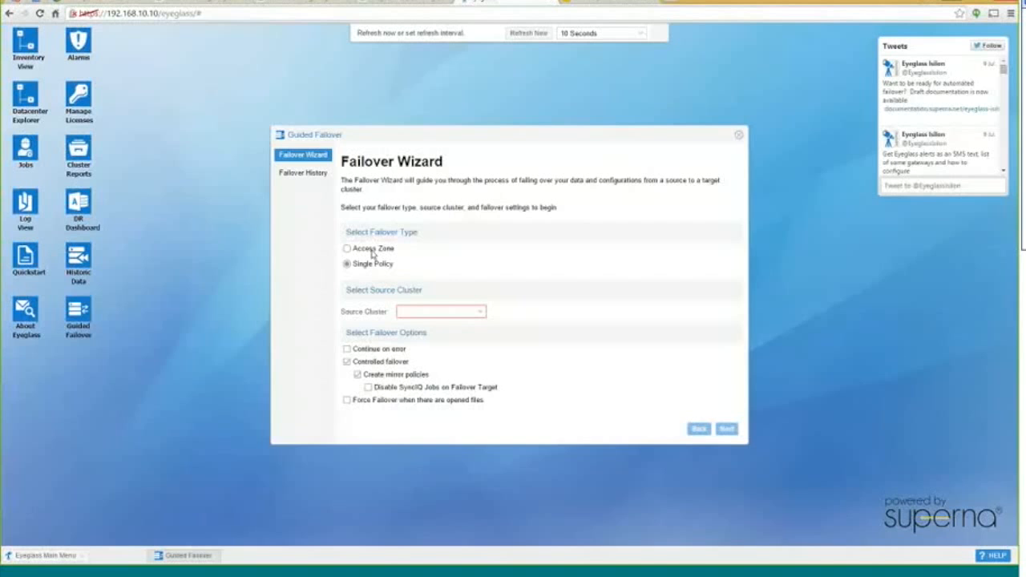
click(380, 266)
click(482, 313)
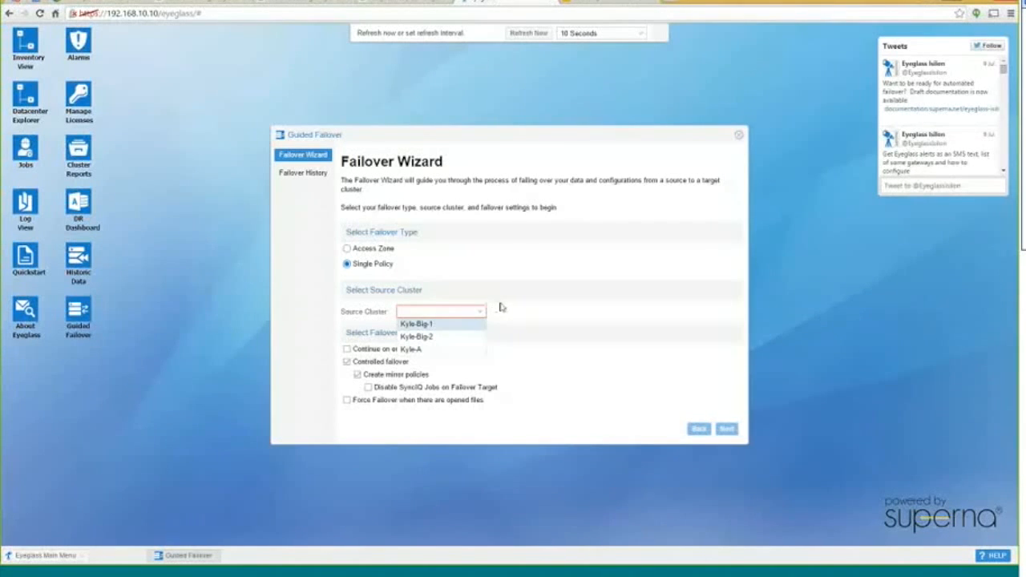
click(430, 337)
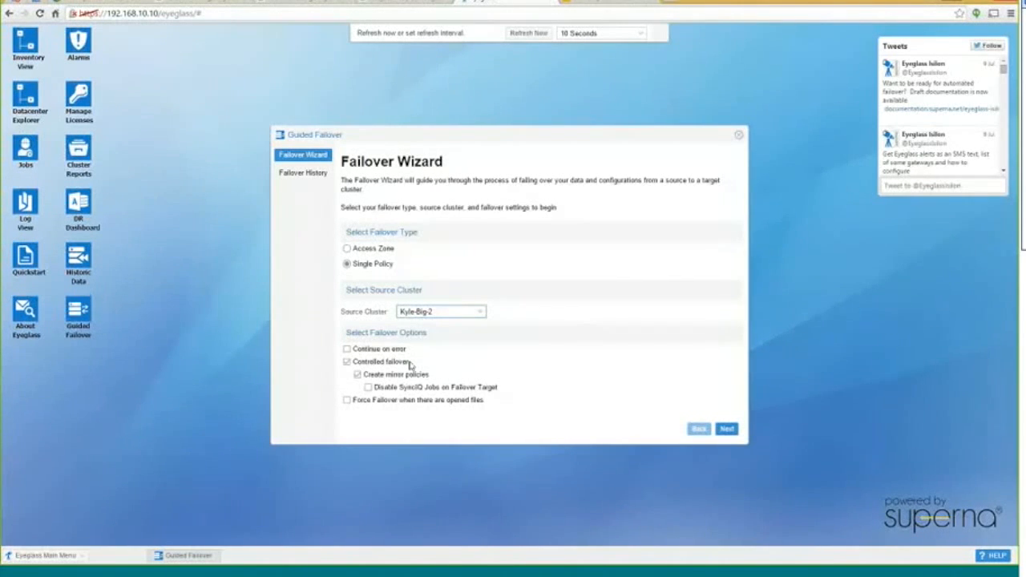
Keep Controlled failover on, tick Create mirror policies and Continue on error, then advance to Select Policies
click(347, 362)
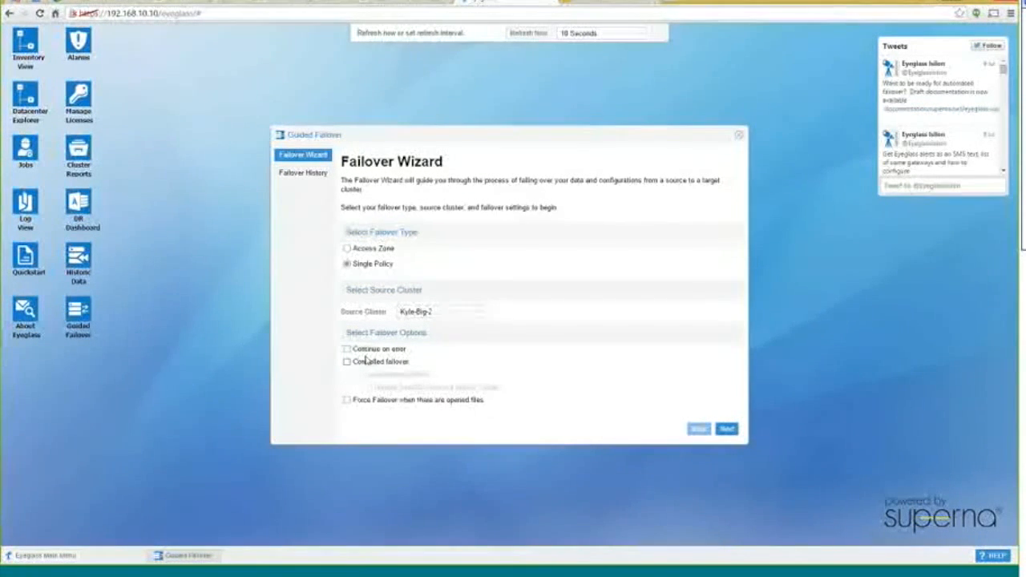
click(346, 361)
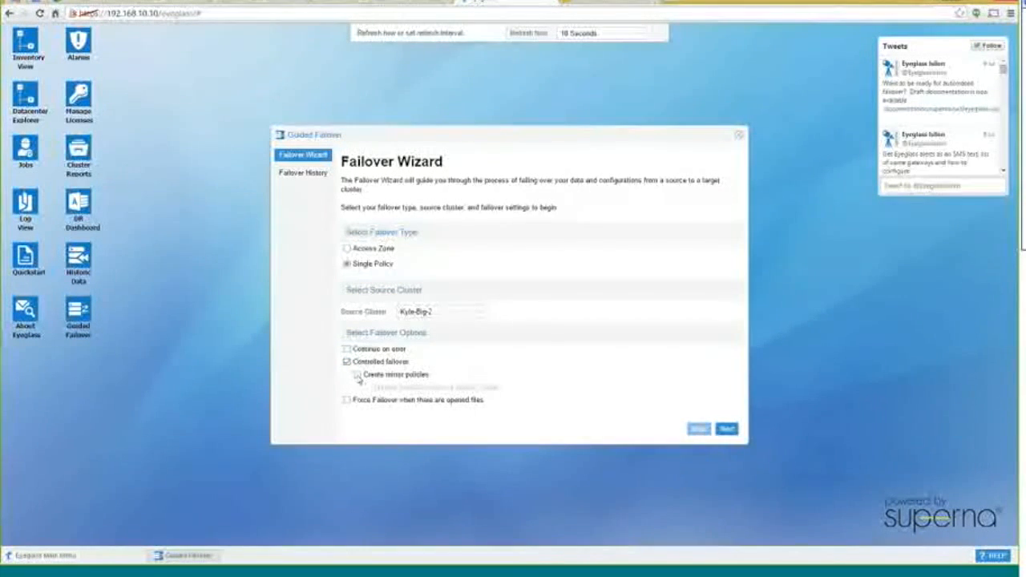
click(357, 375)
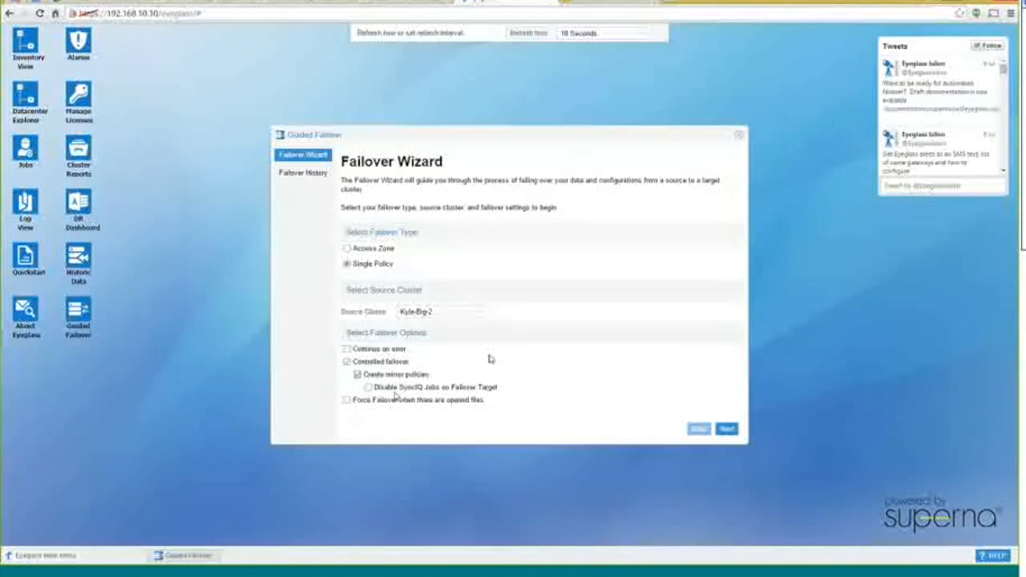
click(430, 351)
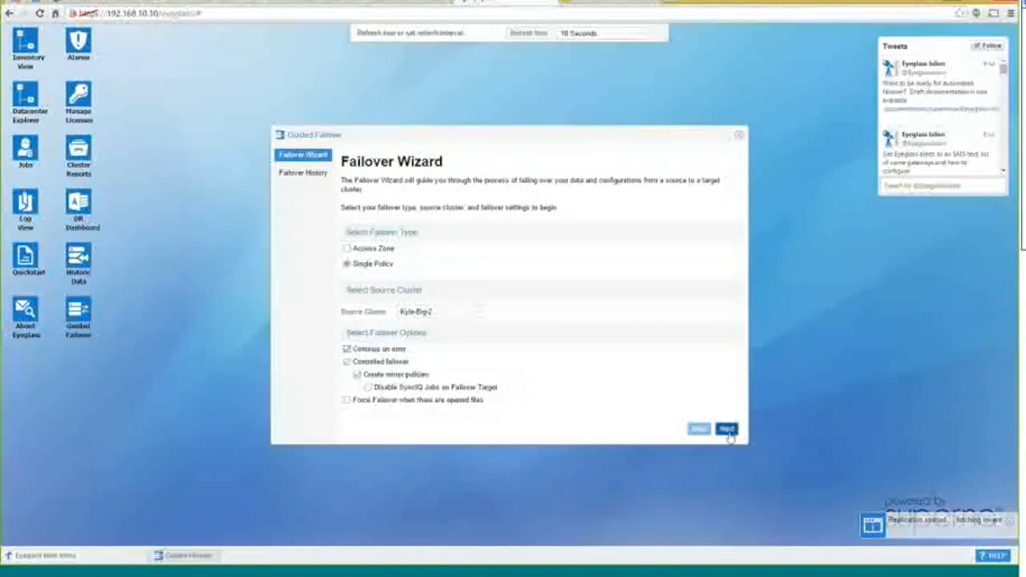
click(726, 428)
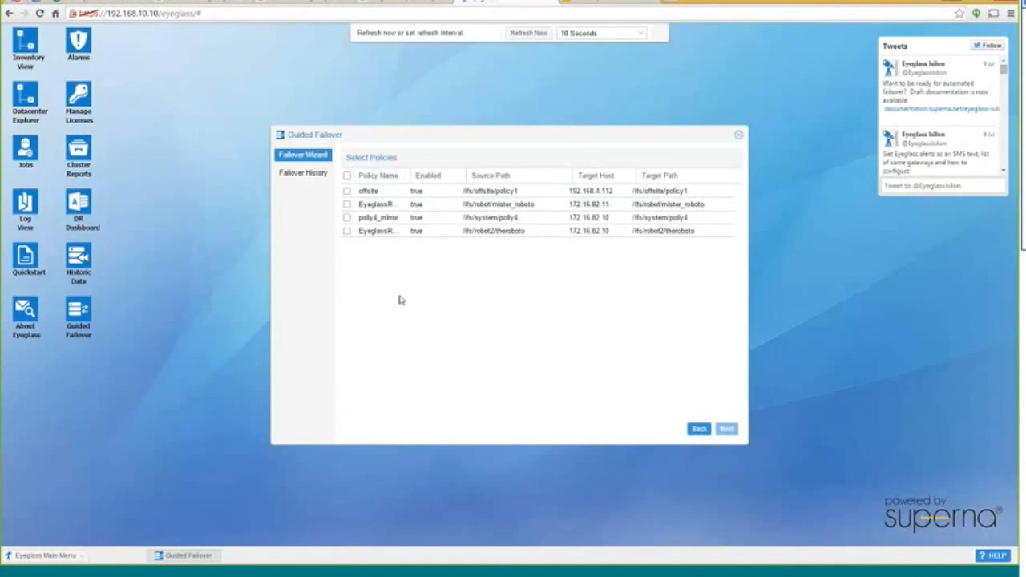
Tick the offsite and mister_roboto policies, then go back to the wizard's first page
click(346, 191)
click(346, 203)
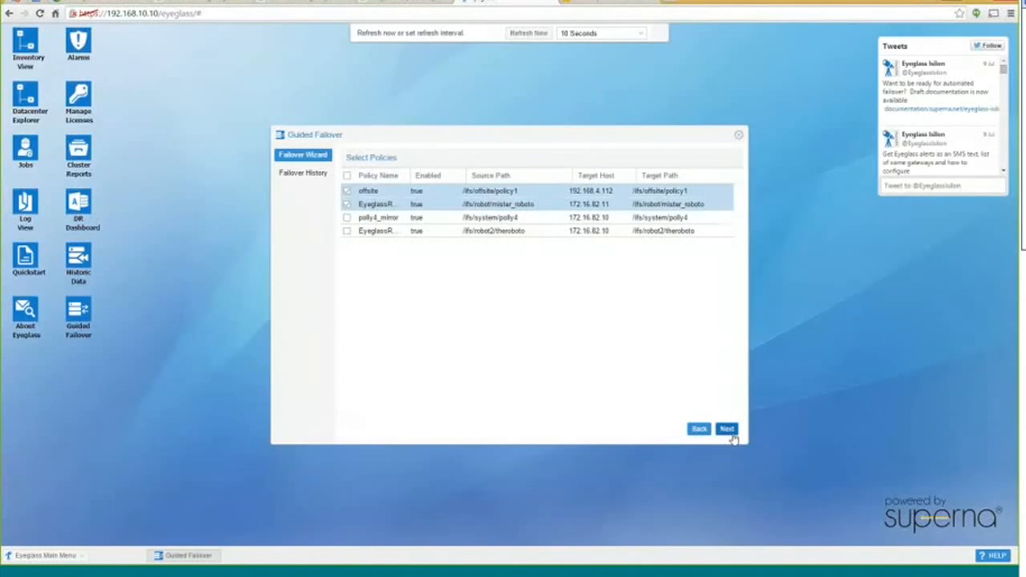
click(698, 430)
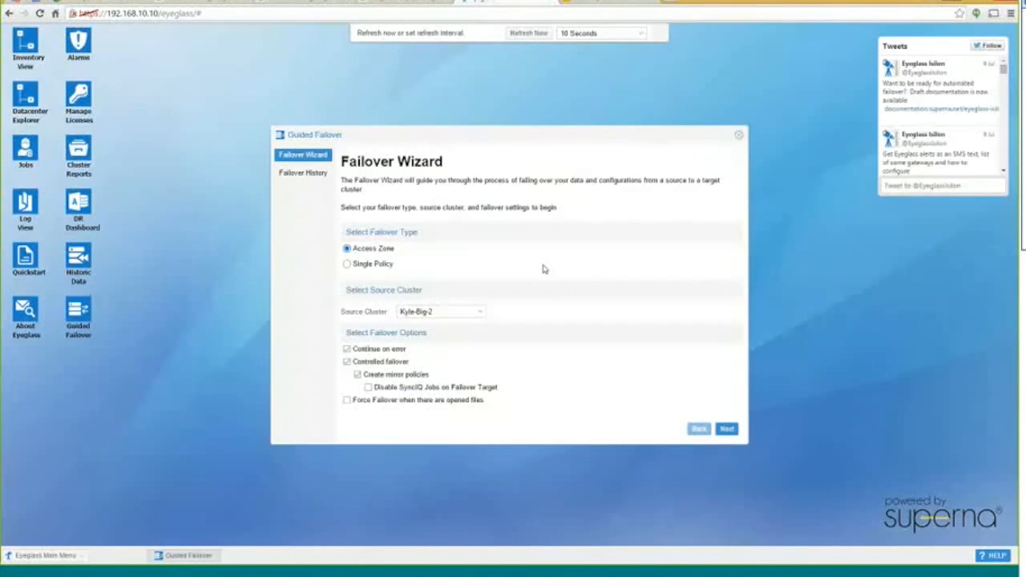
Check the zone readiness table, return to the first page, and untick Continue on error
click(727, 429)
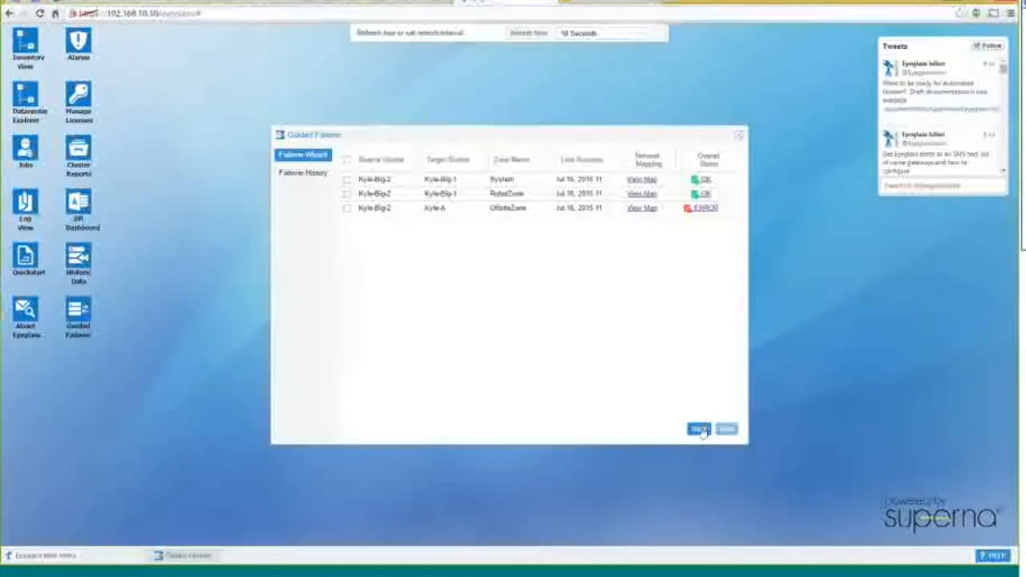
click(699, 428)
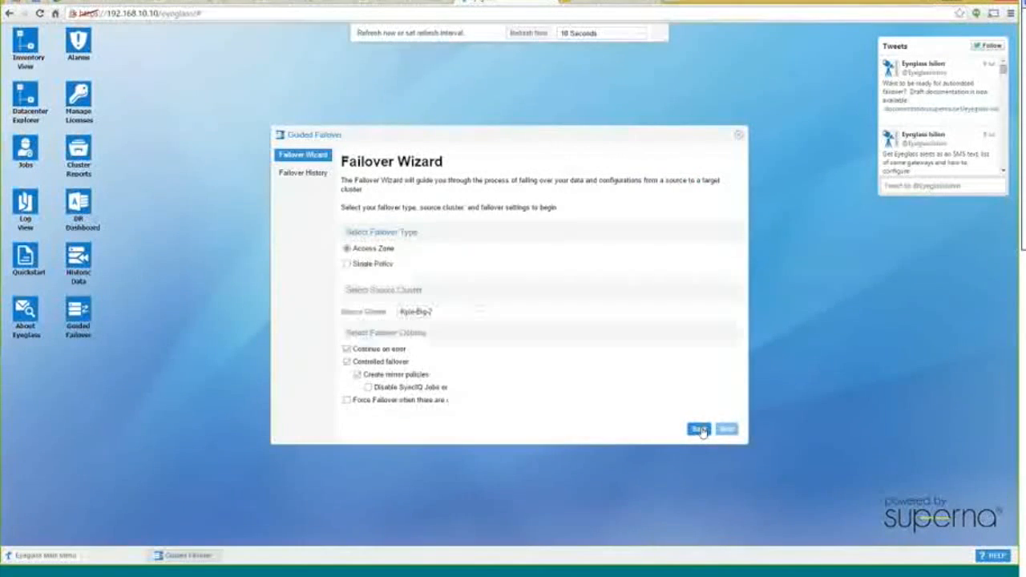
click(347, 350)
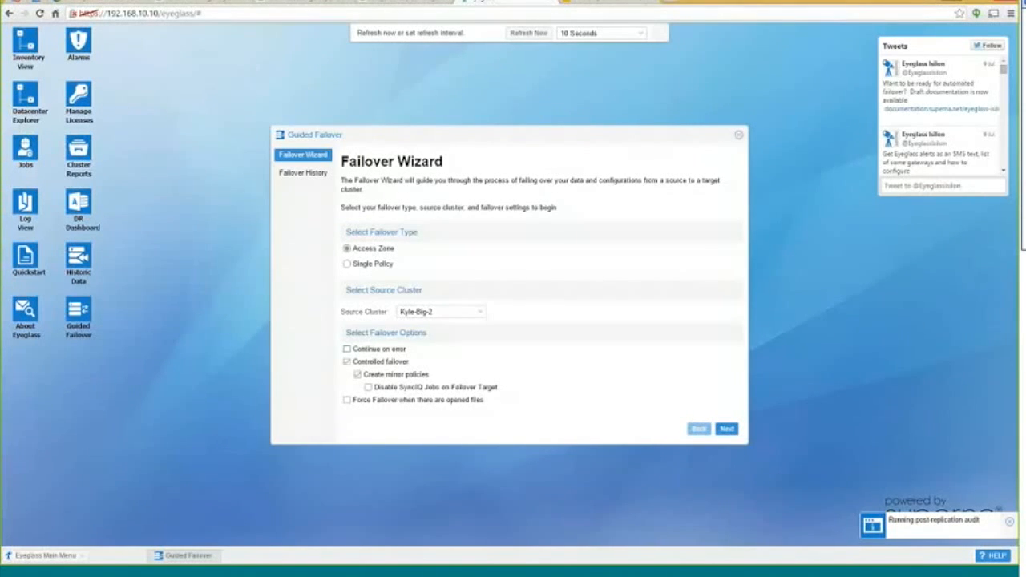
Select OffsiteZone in the zone readiness table and validate its failover
click(732, 433)
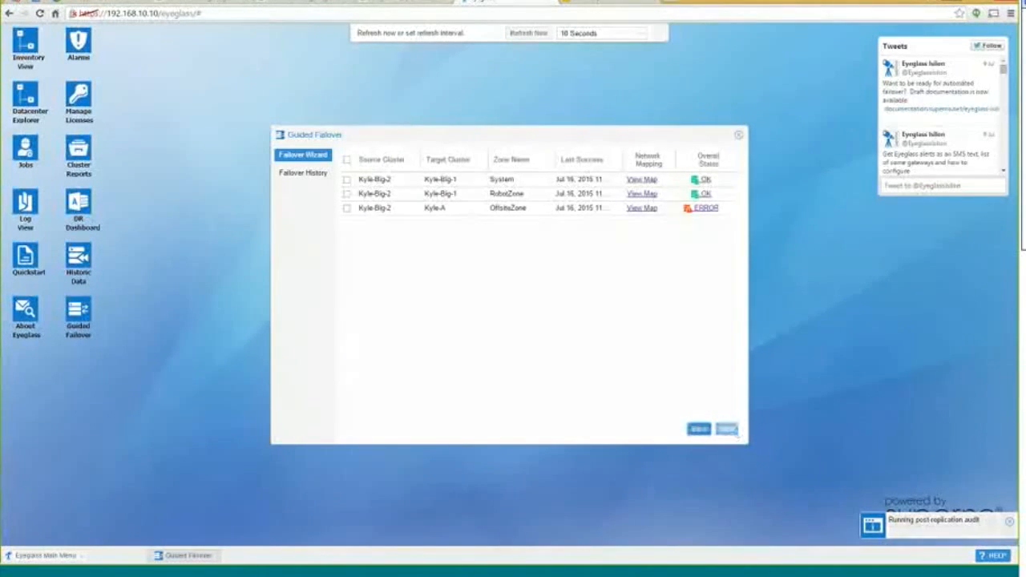
click(344, 210)
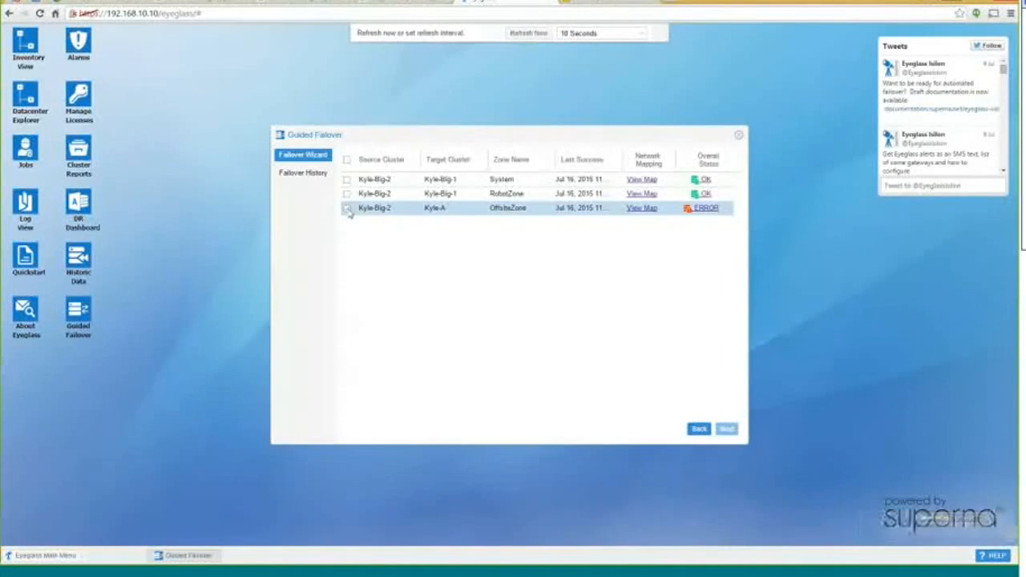
click(730, 432)
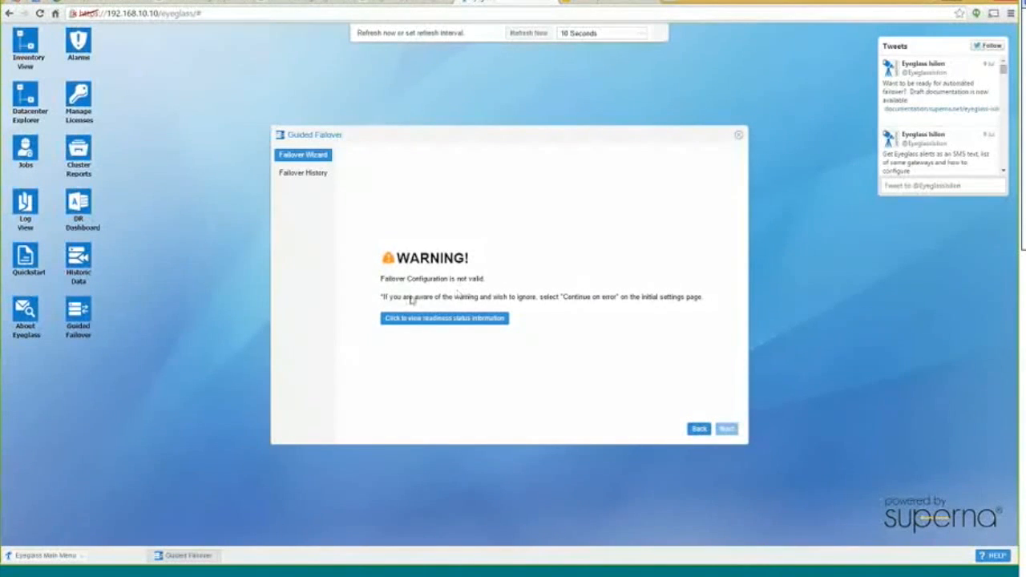
Go back, re-enable Continue on error, and rerun validation to reach the WARNING page
double_click(397, 296)
click(560, 309)
click(696, 430)
click(347, 349)
click(719, 430)
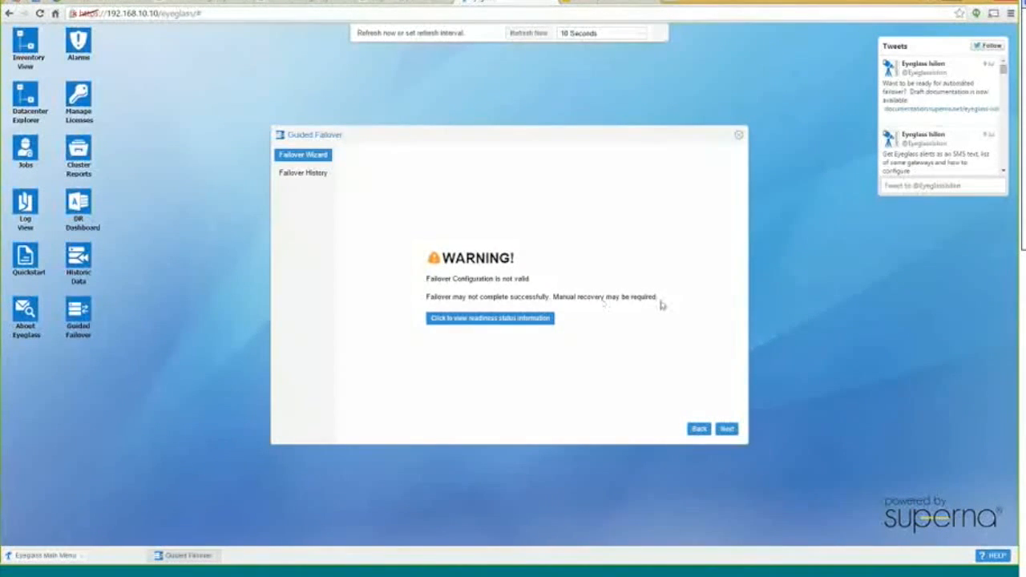
Add the System zone, accept that all zones will fail over, and validate to SUCCESS
click(698, 429)
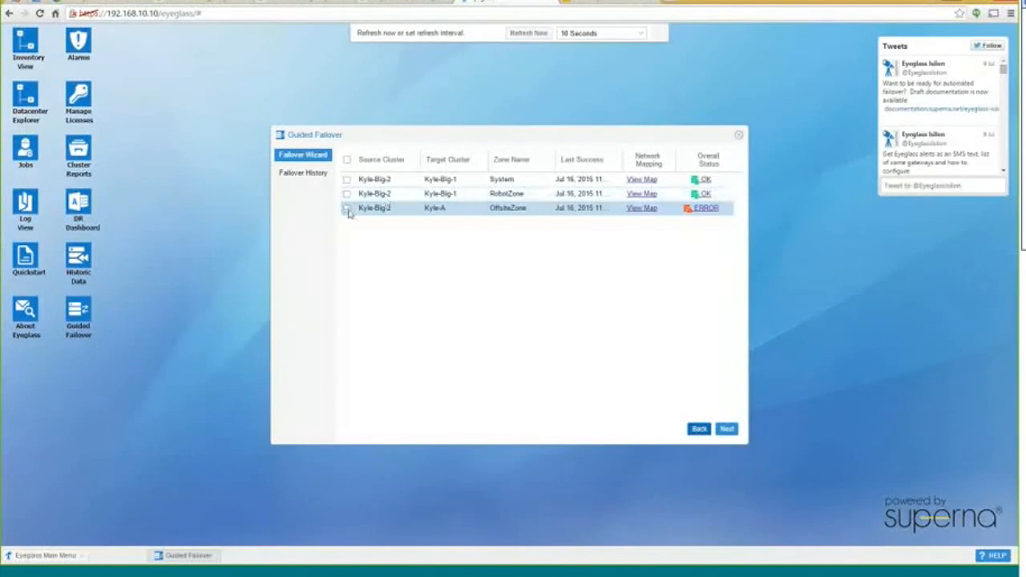
click(346, 179)
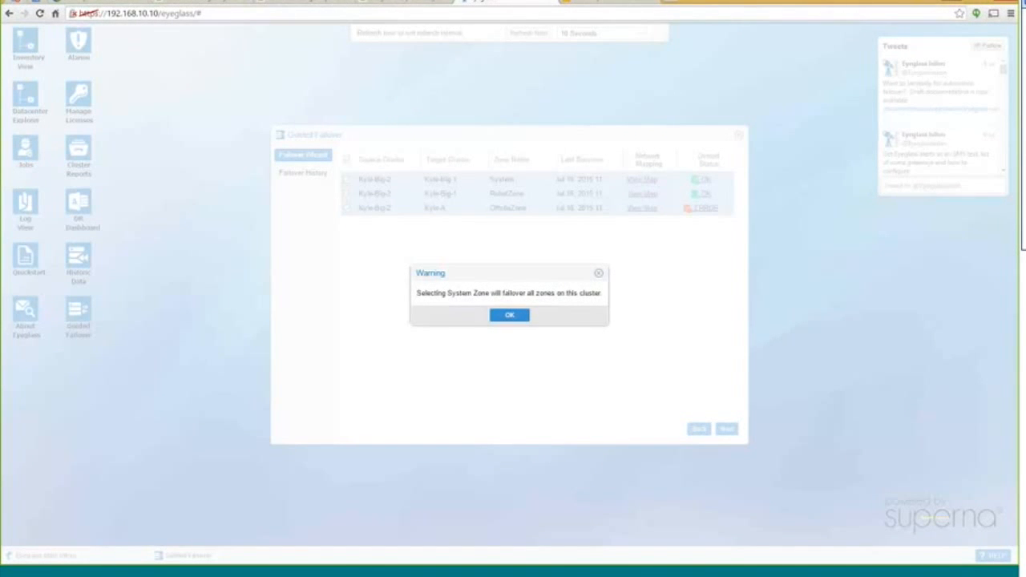
click(510, 315)
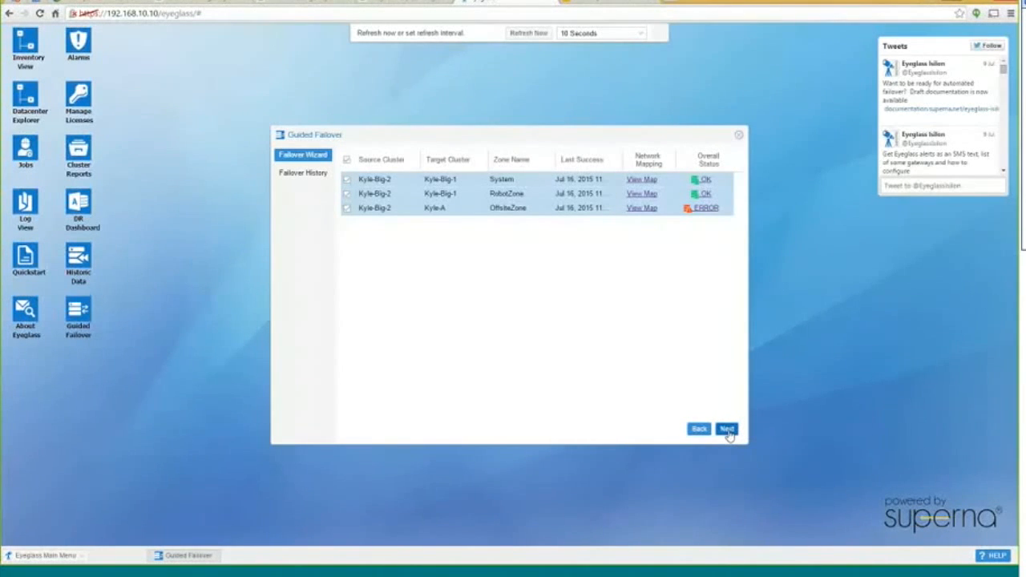
click(726, 429)
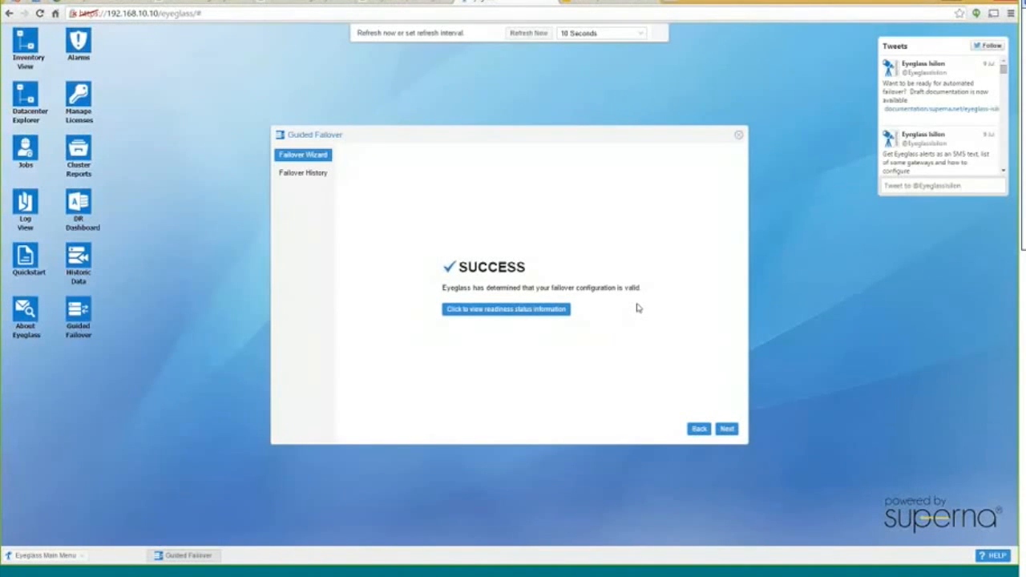
Continue to the failover Summary and run the access zone failover
click(726, 429)
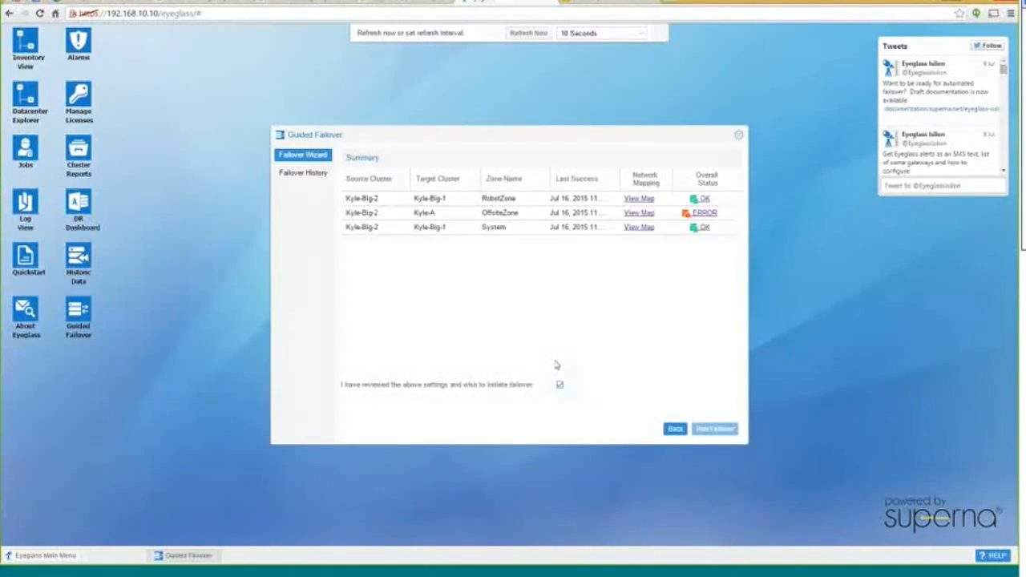
click(719, 434)
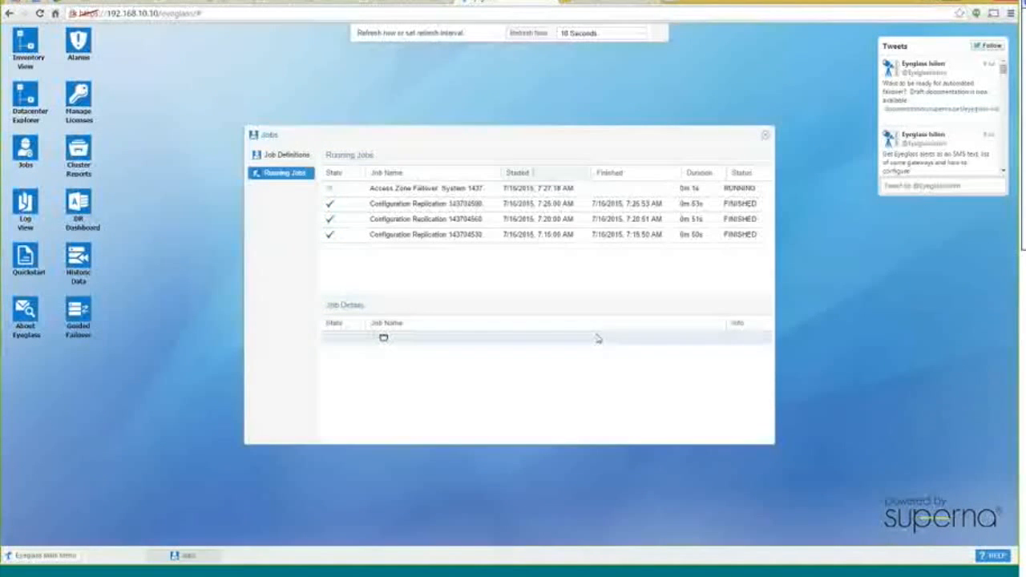
Open the Access Zone Failover job and expand Policy failover for zone: System to Policy Failover Prerequisite
click(463, 190)
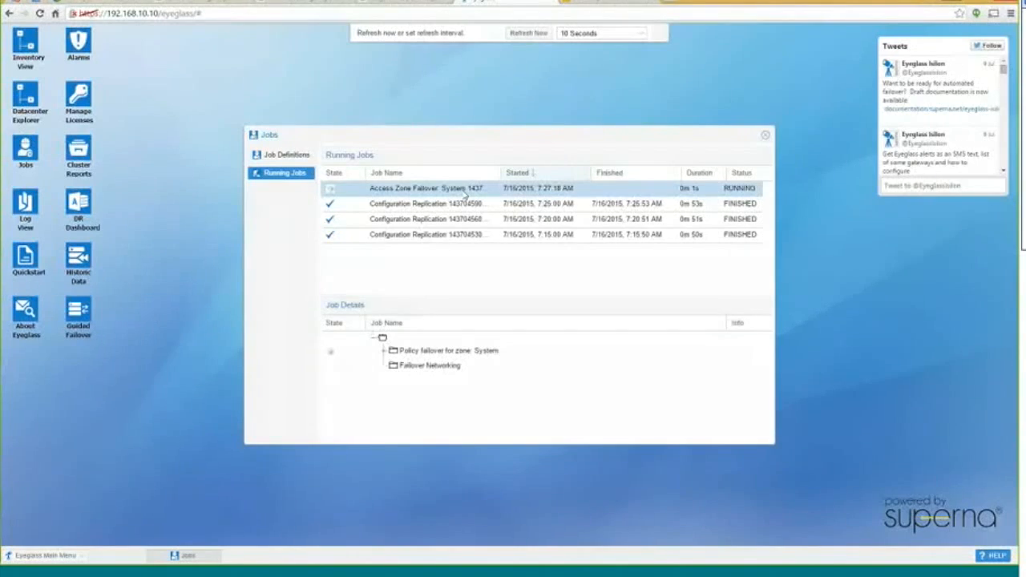
drag(525, 135, 521, 112)
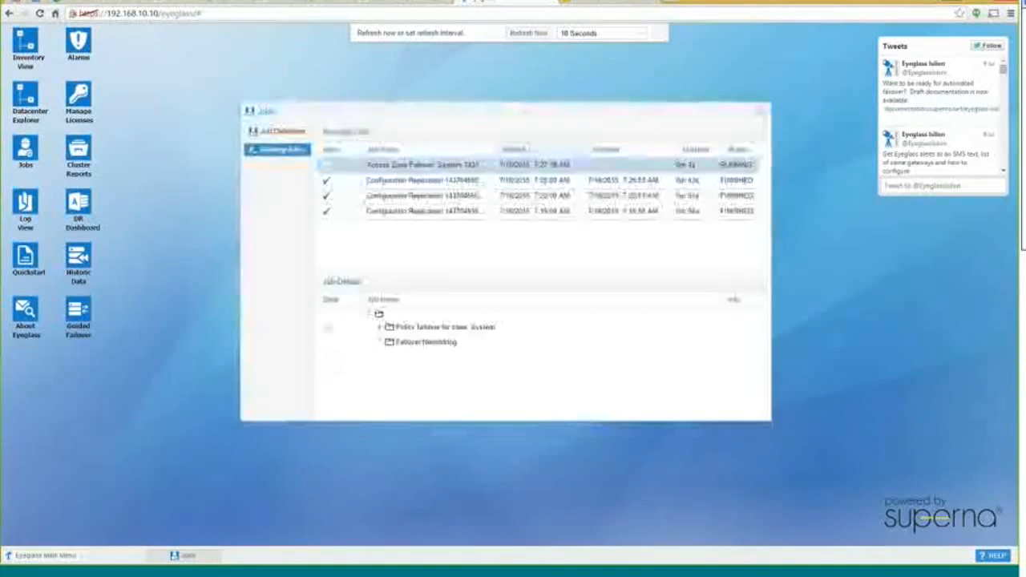
click(380, 329)
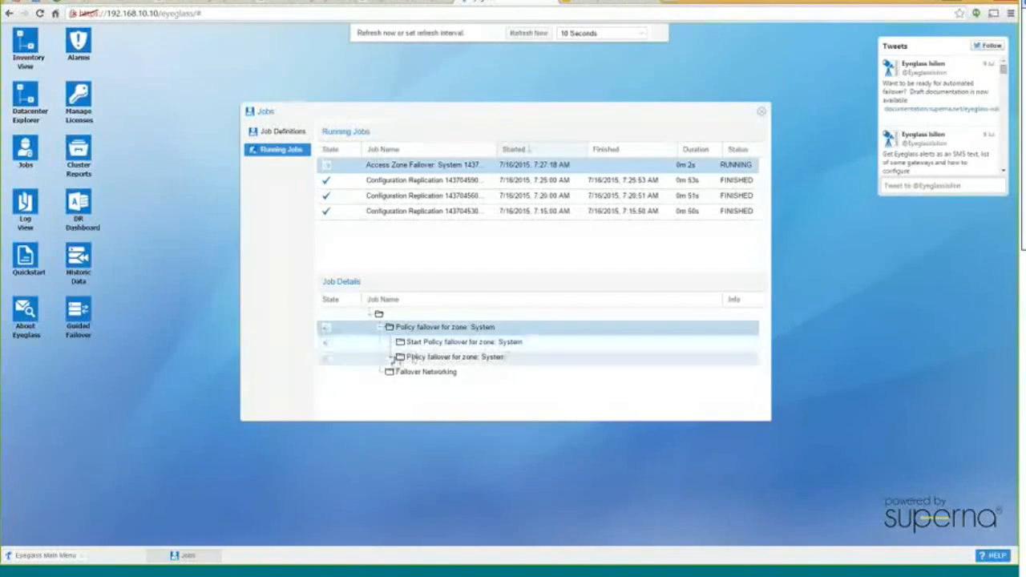
click(391, 356)
scroll(564, 359, down, 1)
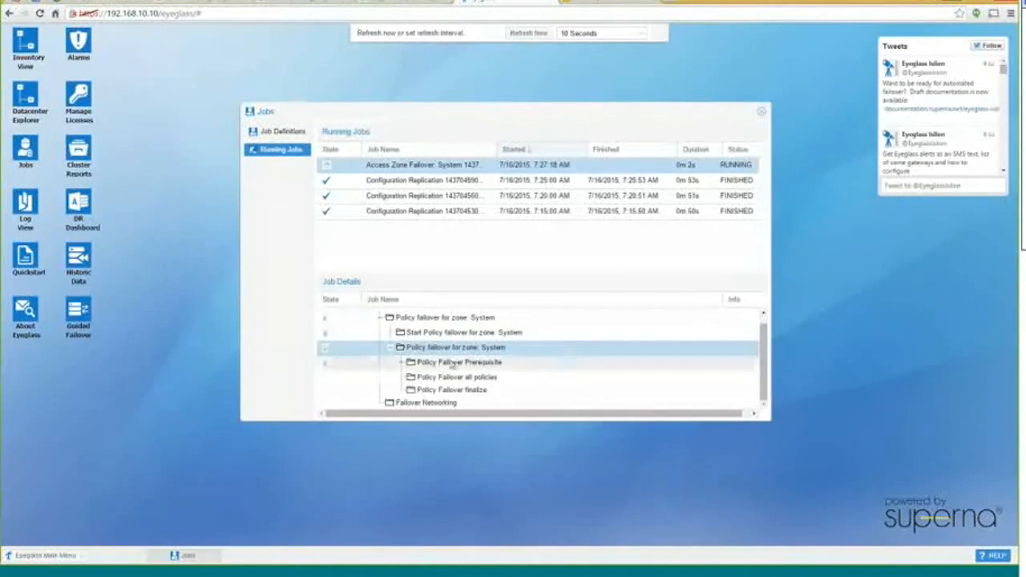
click(401, 366)
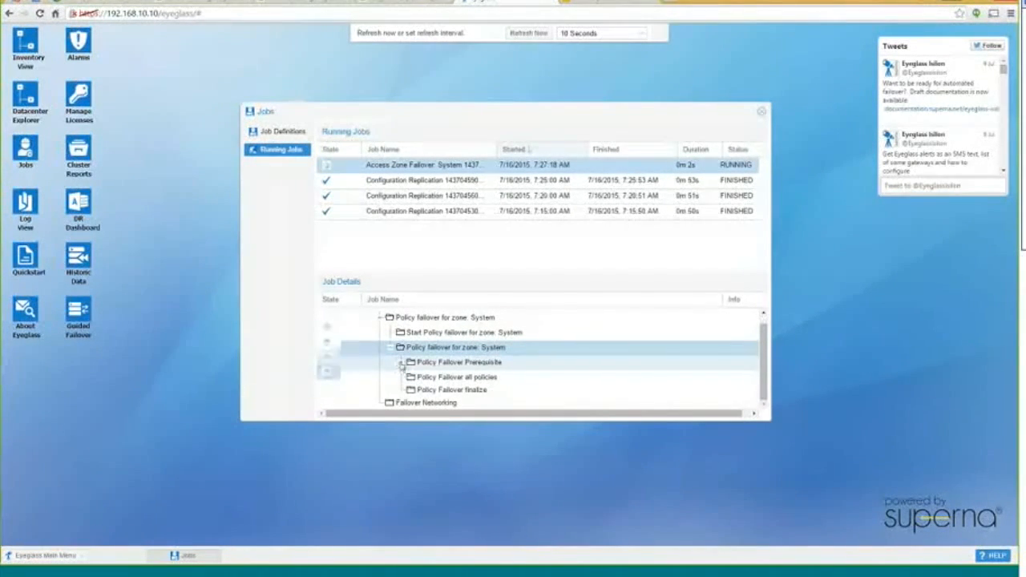
scroll(561, 360, down, 3)
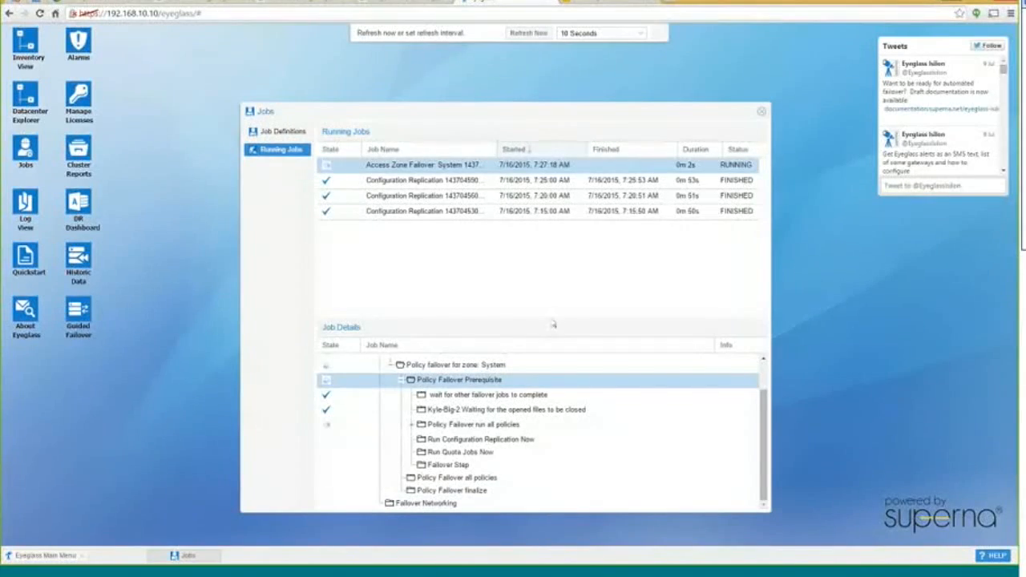
Enlarge the Job Details pane and inspect the offsite policy's wait and ensure offsite success steps
drag(551, 317, 551, 237)
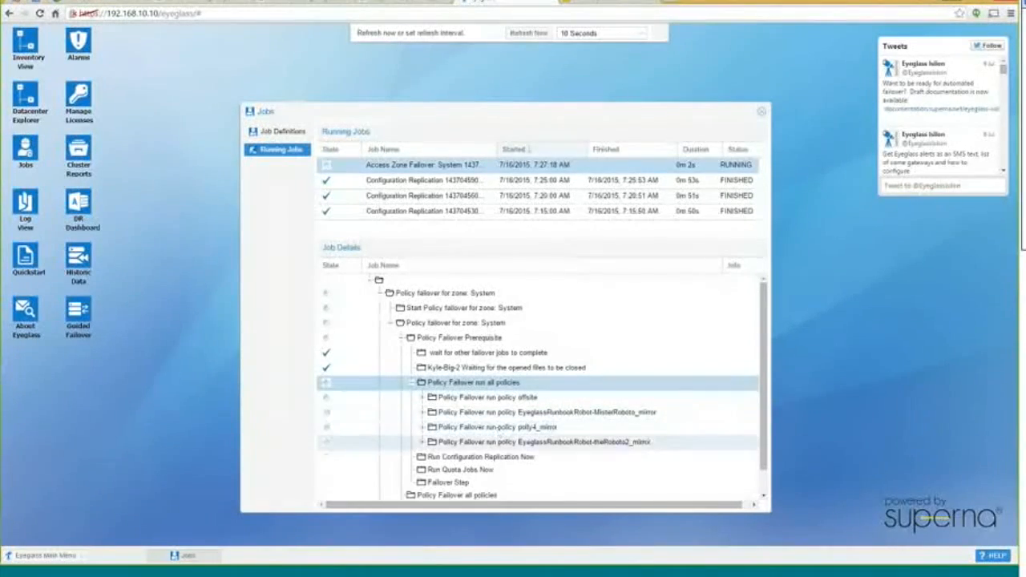
click(424, 399)
scroll(589, 401, down, 1)
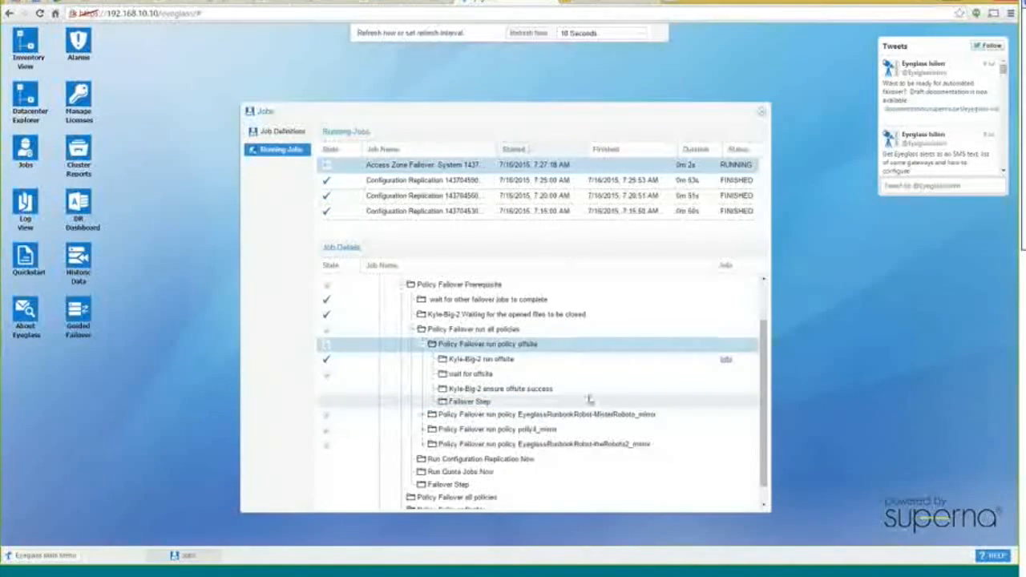
click(479, 375)
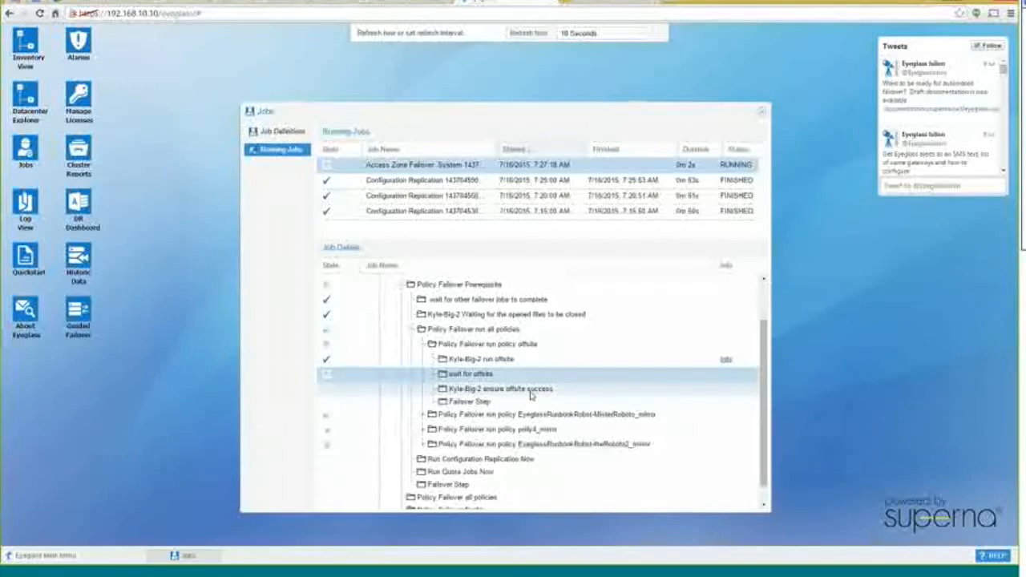
click(589, 389)
scroll(609, 404, down, 1)
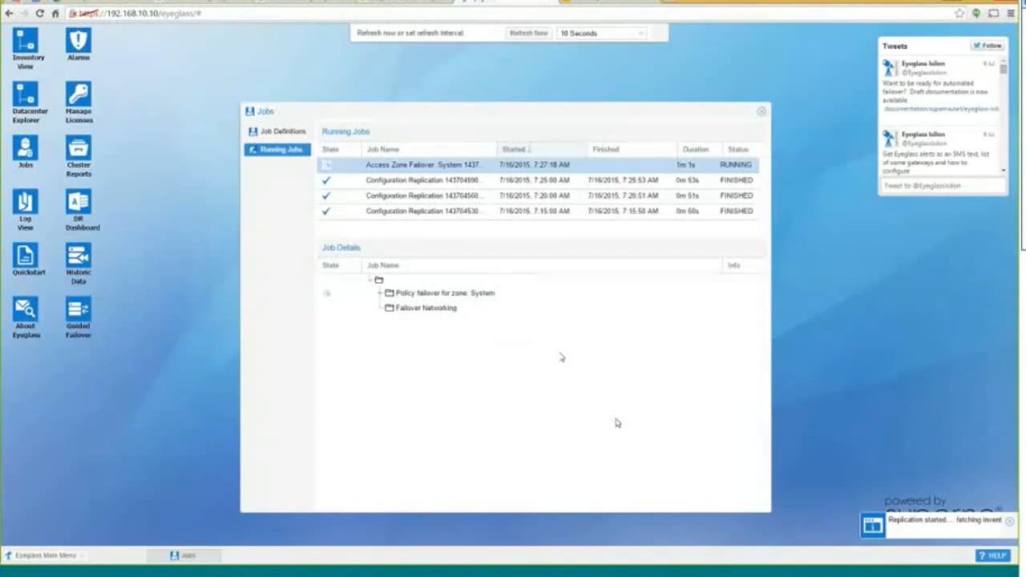
Re-expand Policy failover for zone: System down to Policy Failover Prerequisite after the refresh
double_click(398, 296)
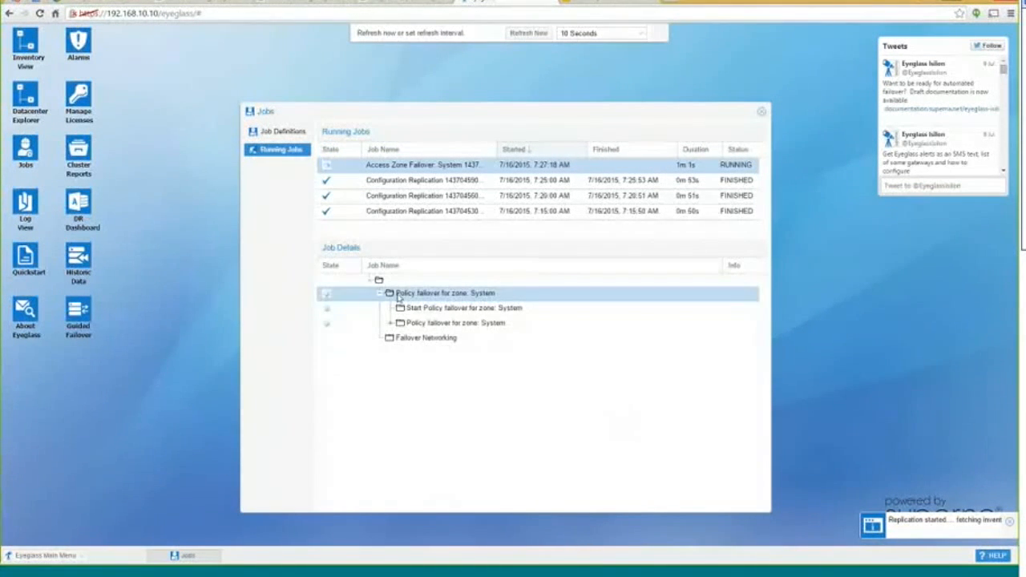
double_click(397, 321)
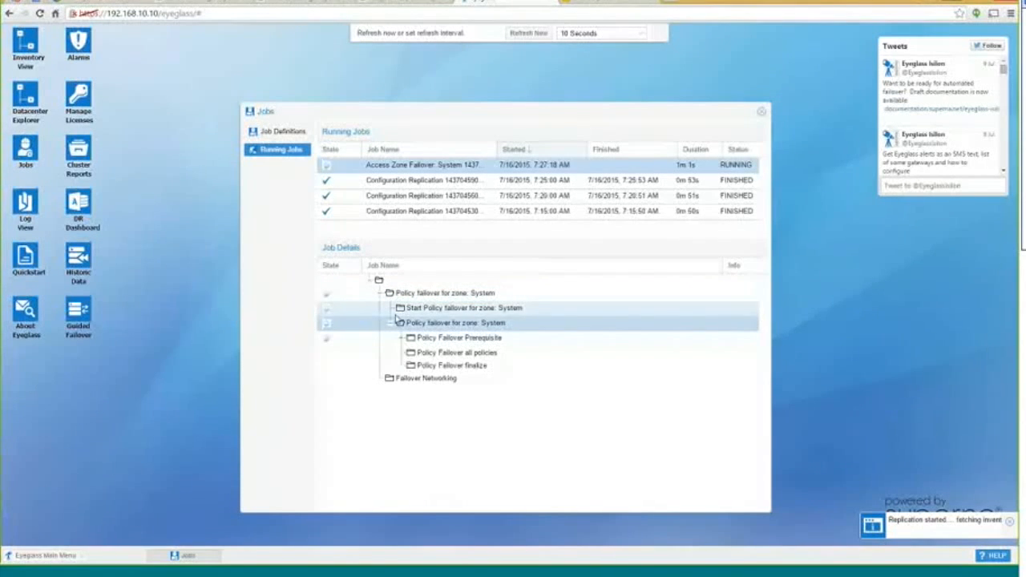
double_click(402, 340)
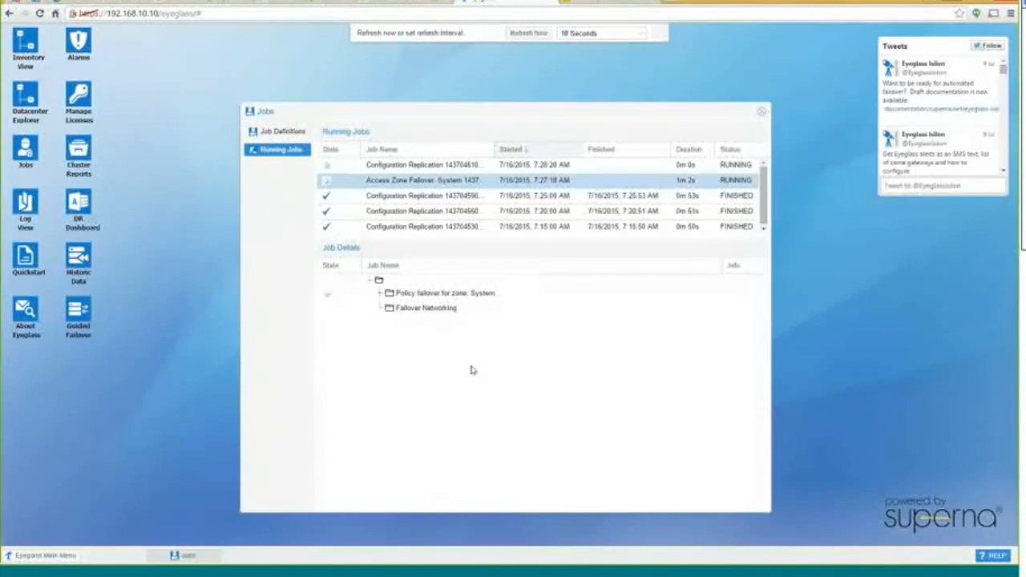
click(380, 296)
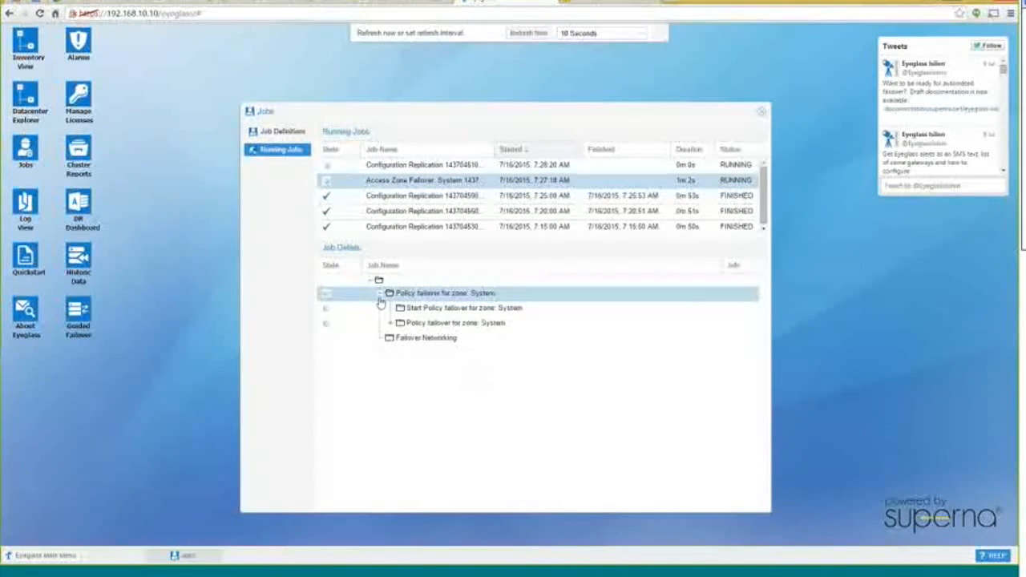
click(391, 323)
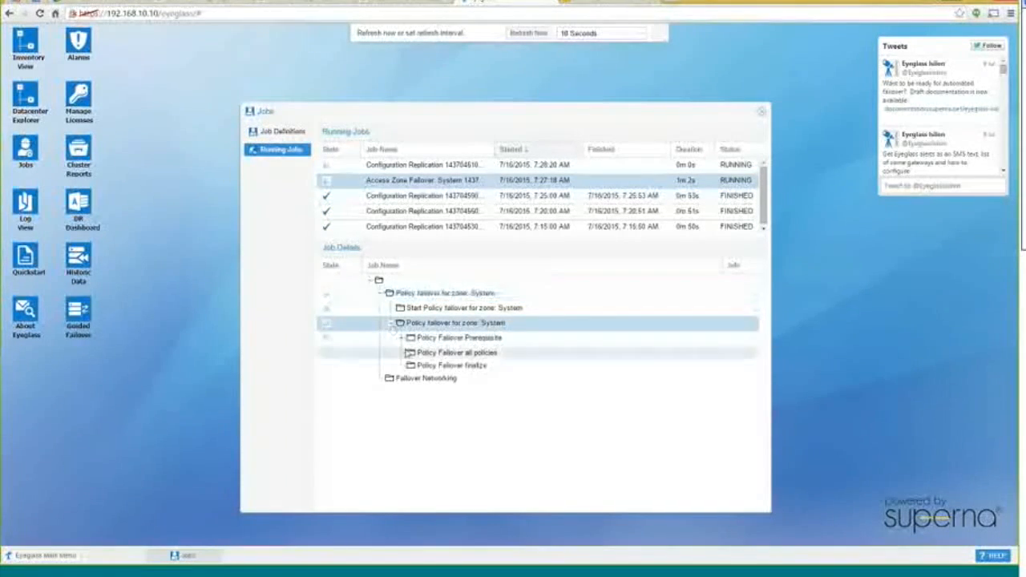
click(401, 339)
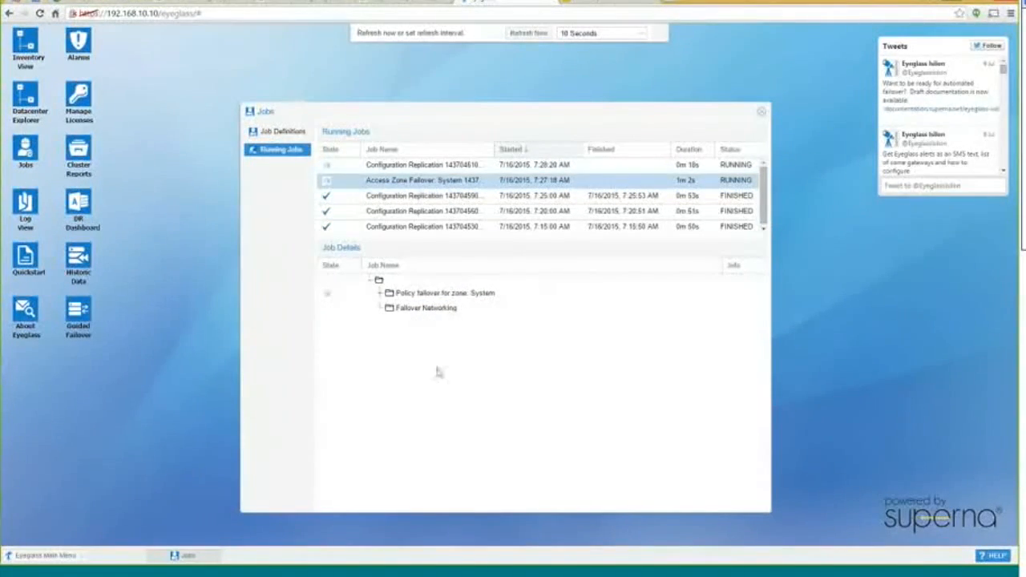
Set the refresh interval to Disabled and expand the job tree down to the offsite policy's steps
click(642, 35)
click(573, 46)
click(389, 293)
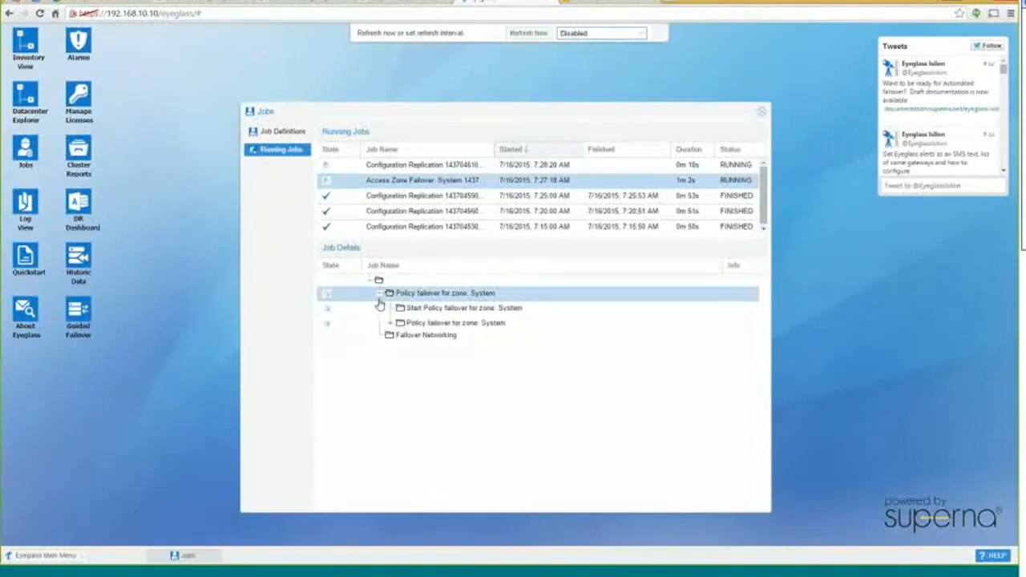
click(390, 323)
click(399, 338)
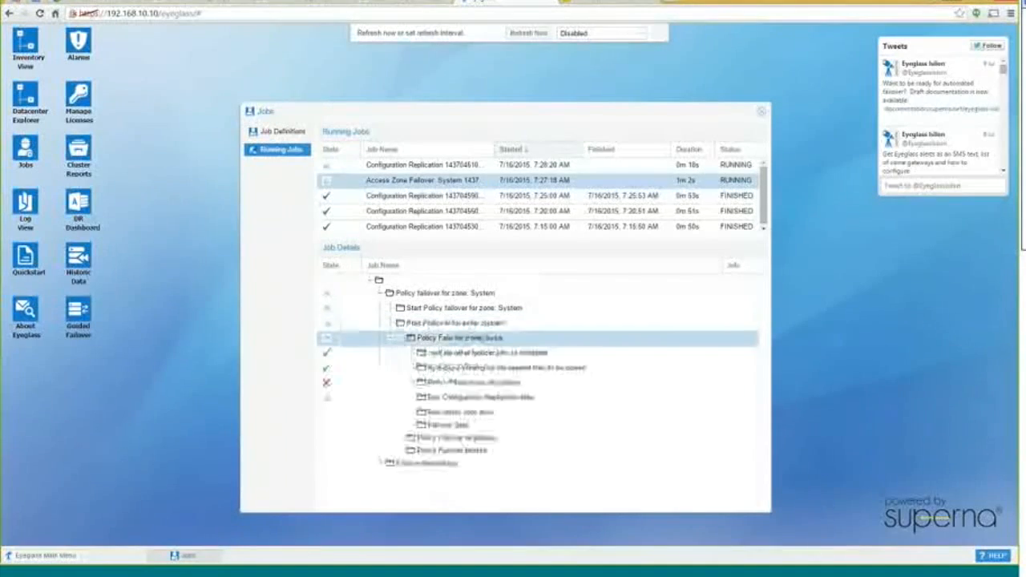
click(413, 384)
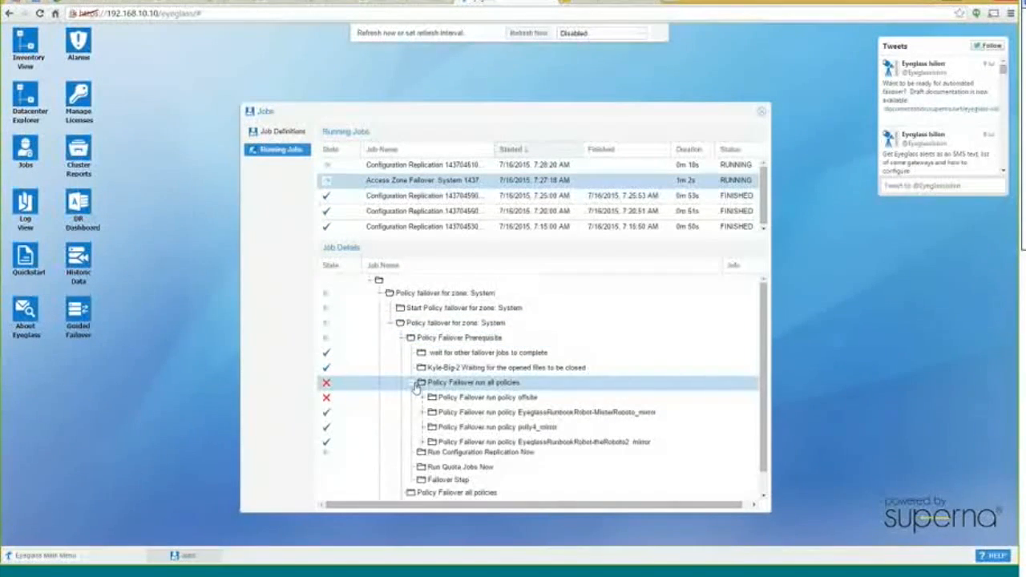
scroll(631, 385, down, 1)
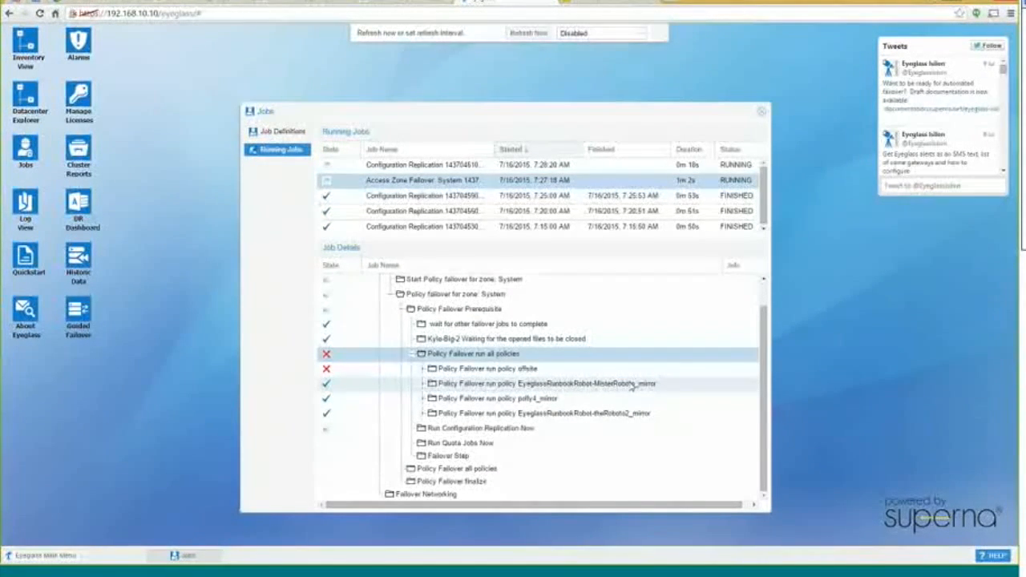
click(423, 369)
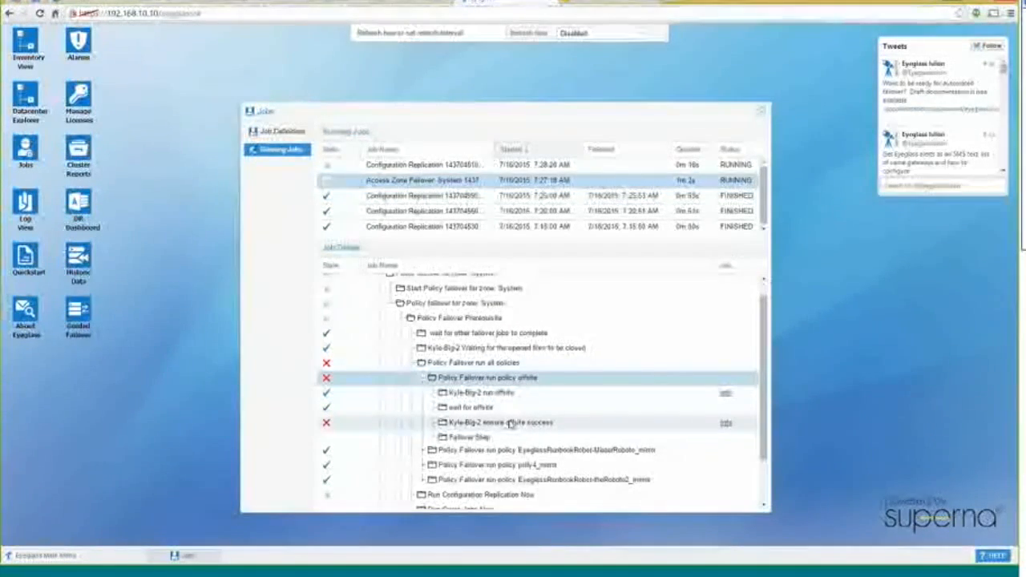
Review the ensure offsite success step's Info, expanding policies > 0 properties, then close it
click(726, 424)
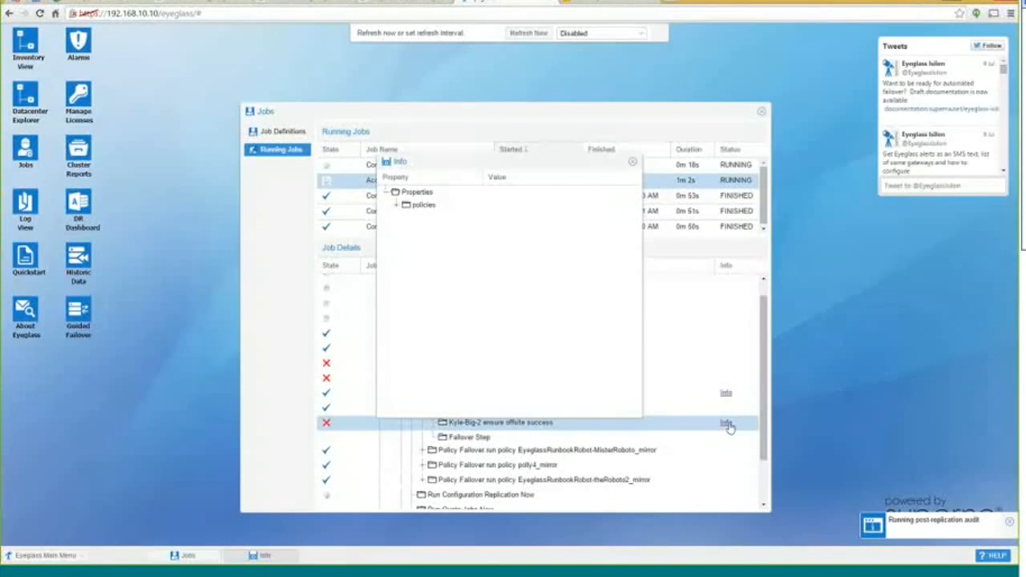
click(397, 205)
click(407, 218)
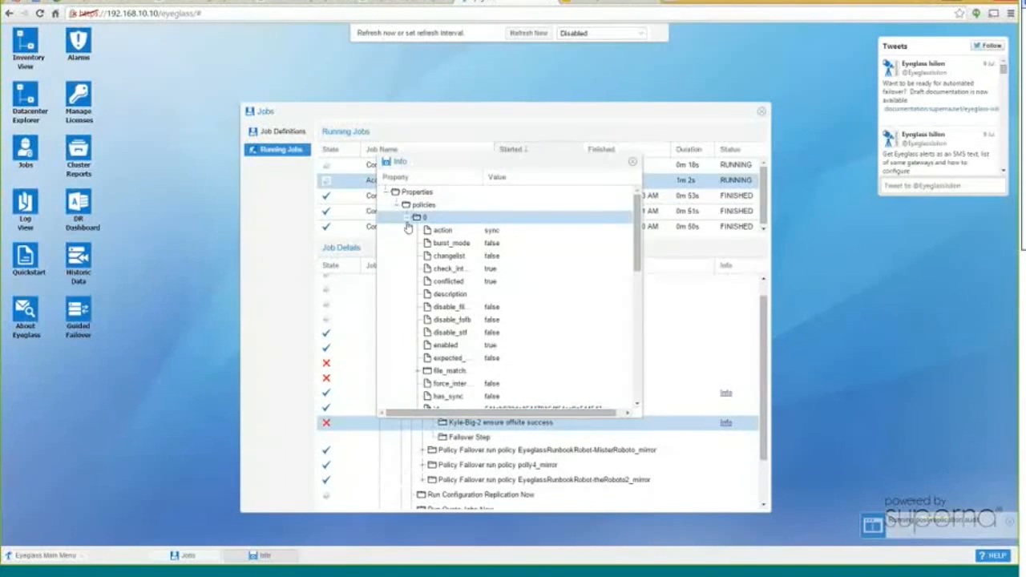
scroll(480, 251, down, 2)
scroll(549, 365, down, 5)
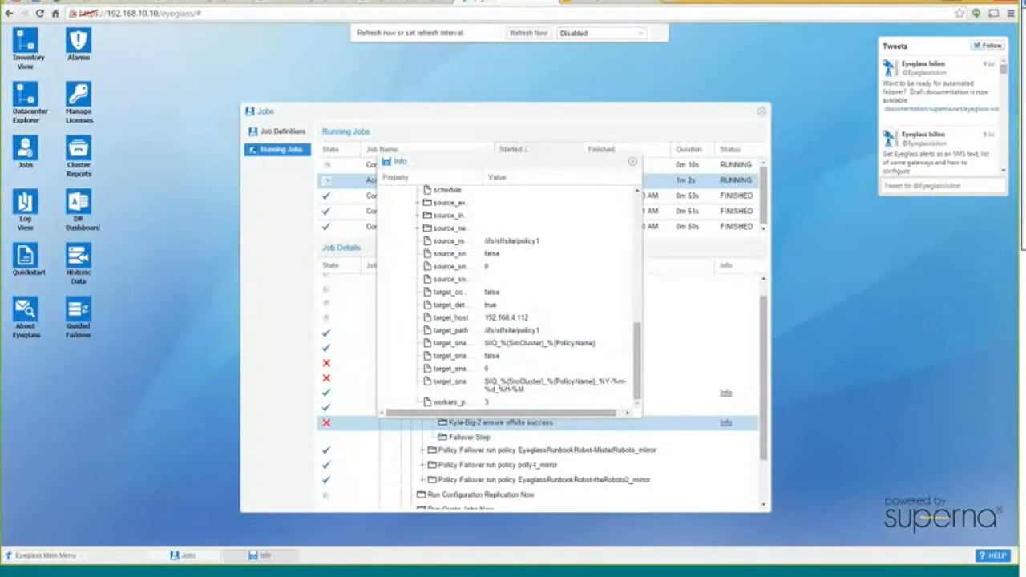
click(633, 161)
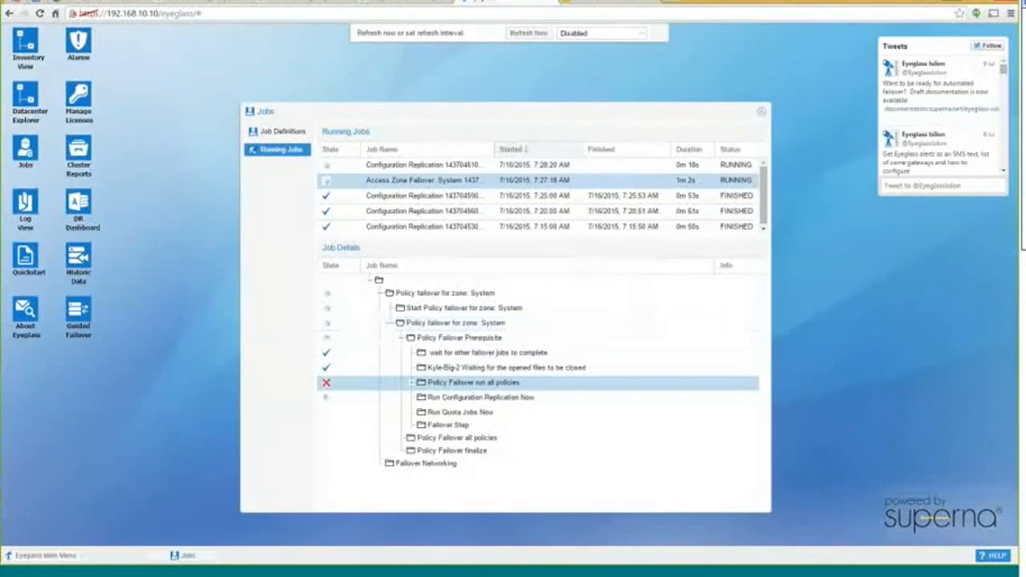
Refresh the Running Jobs list so the finished Quota Failover and runbook jobs appear
click(492, 398)
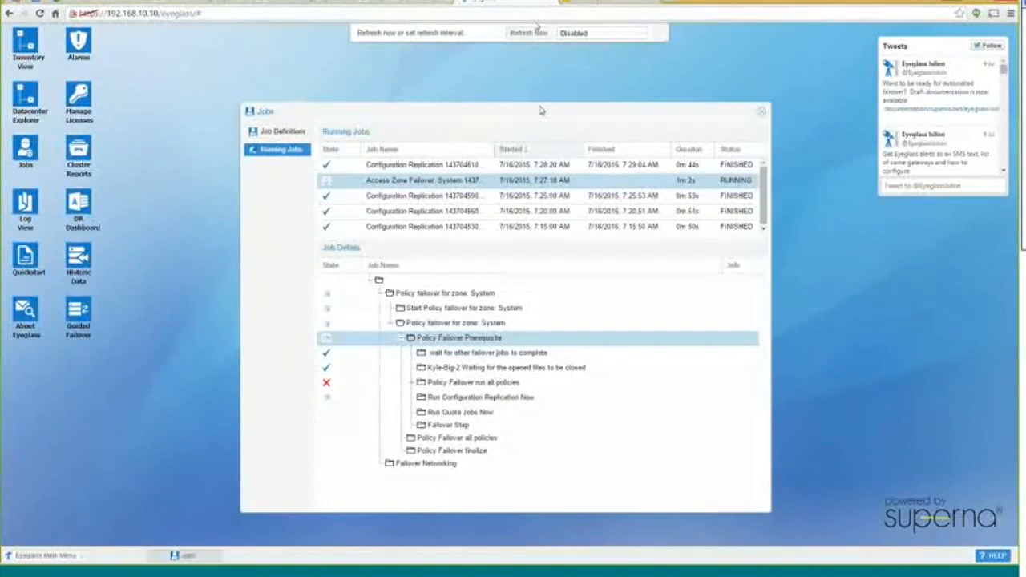
click(518, 39)
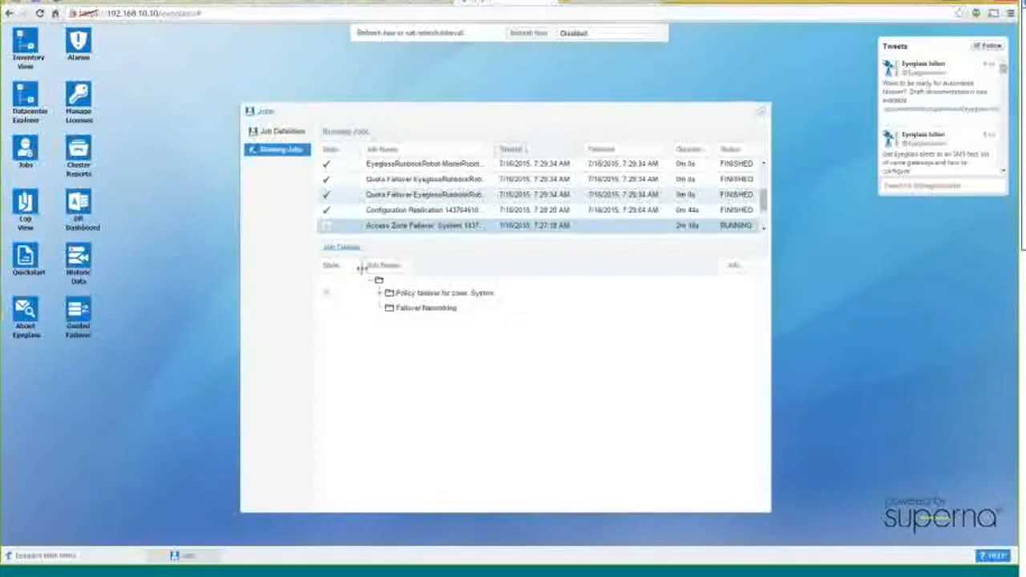
Expand zone System's all-policies failover down to polly4_mirror's get info, remove schedule and allow writes steps
click(380, 294)
click(390, 323)
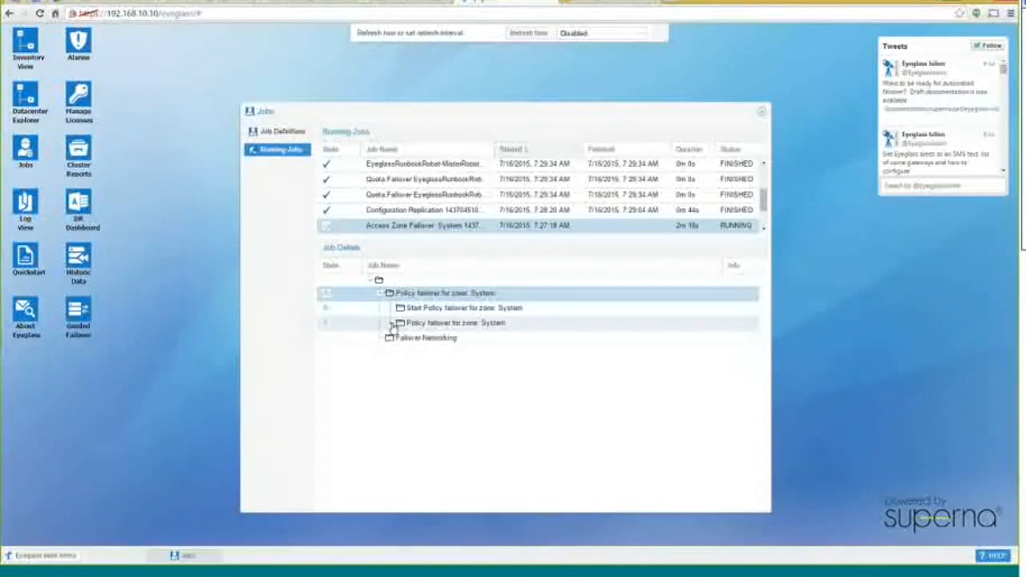
click(402, 352)
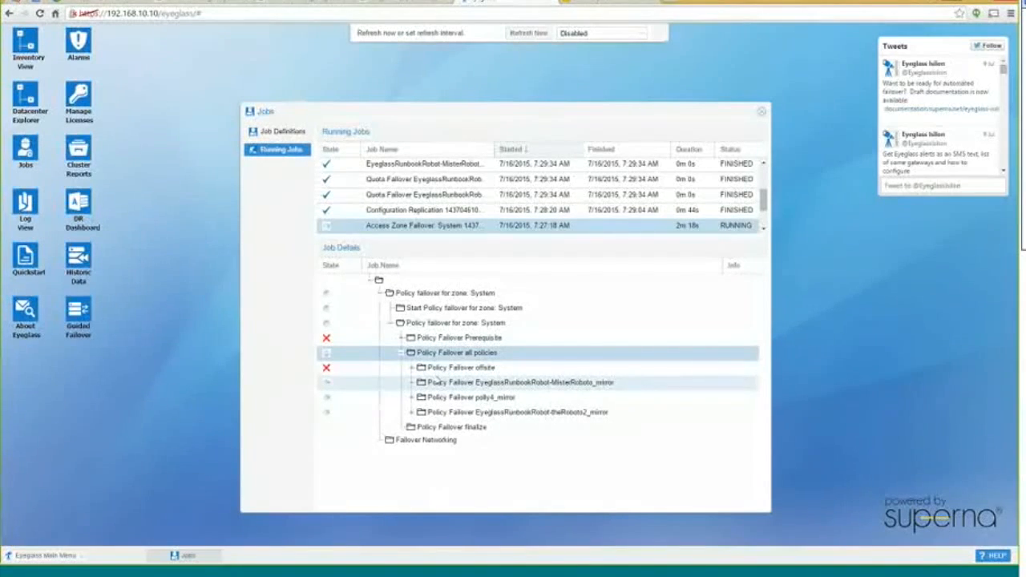
click(401, 337)
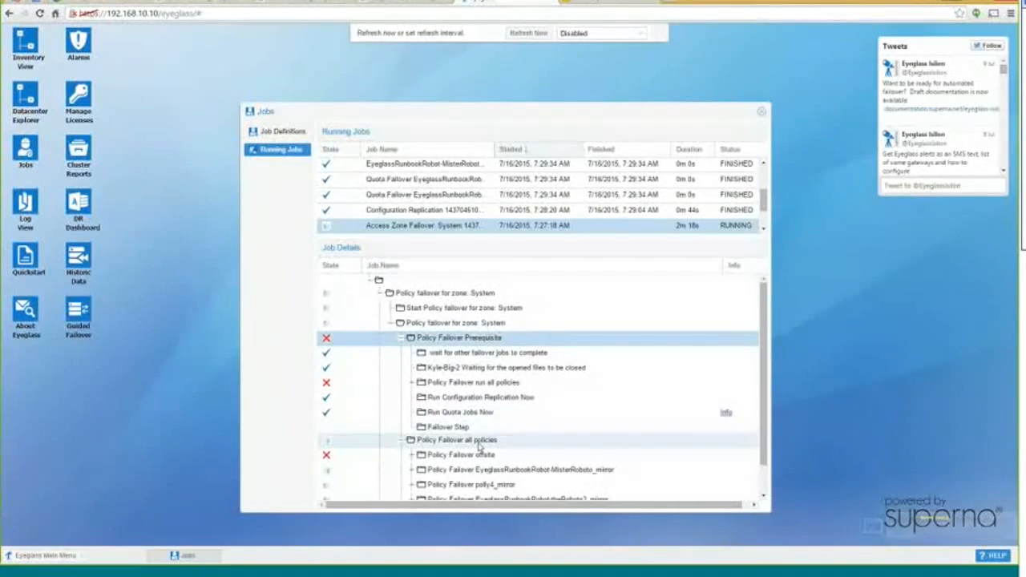
click(402, 339)
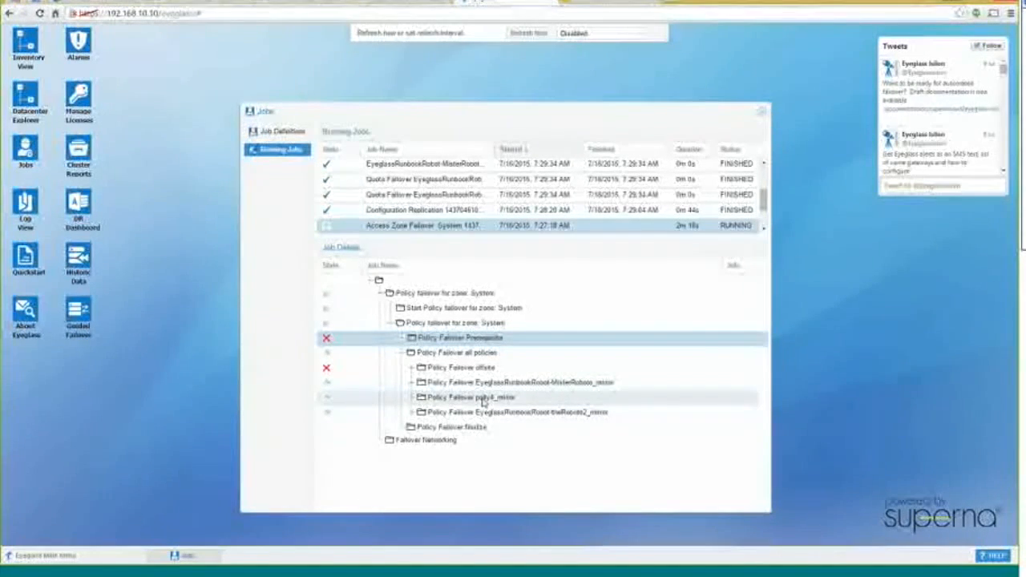
click(449, 399)
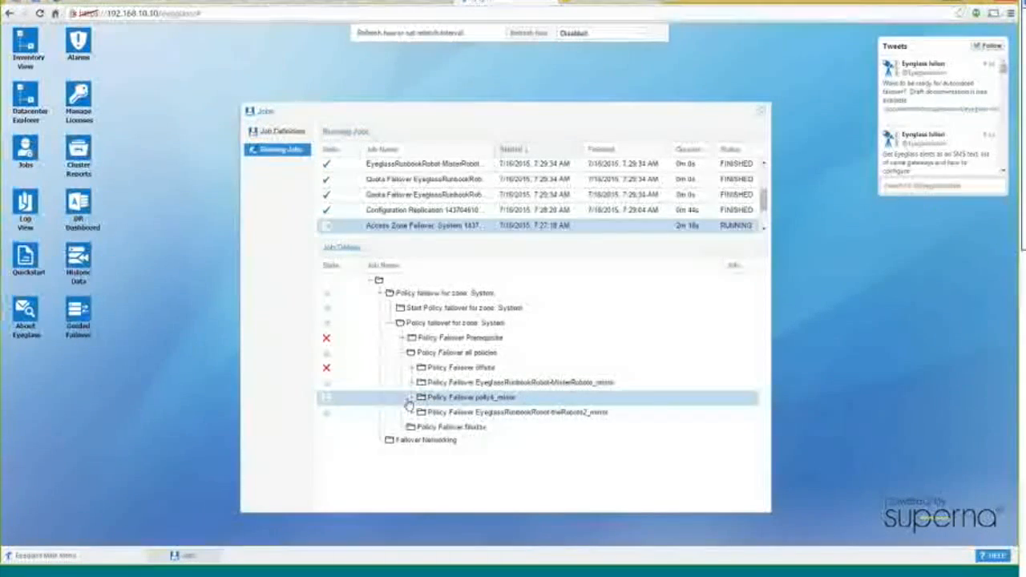
click(413, 398)
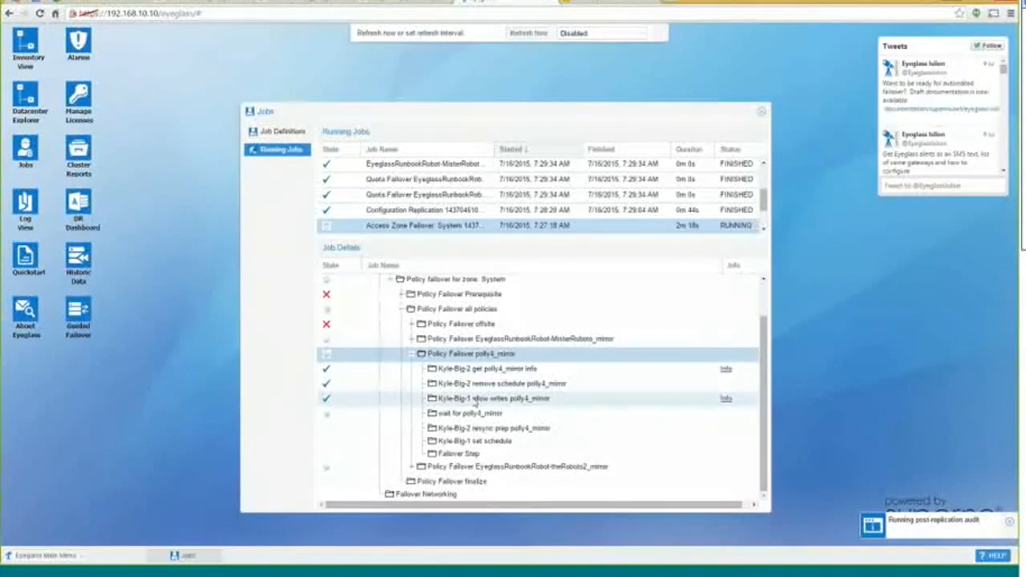
Inspect polly4_mirror's wait, Kyle-Big-2 resync prep and Kyle-Big-1 set schedule steps, then refresh the failover status
click(582, 408)
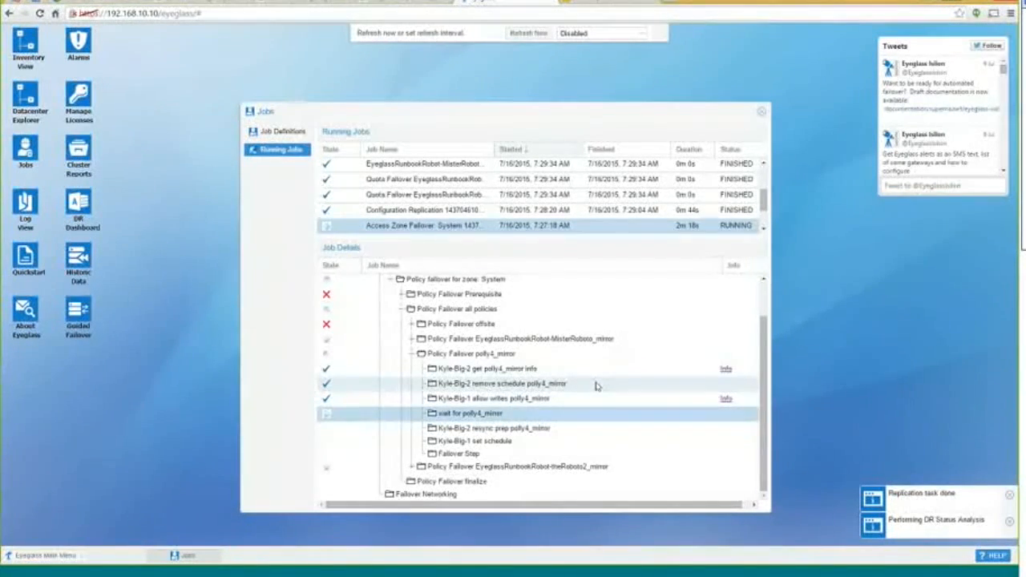
click(513, 430)
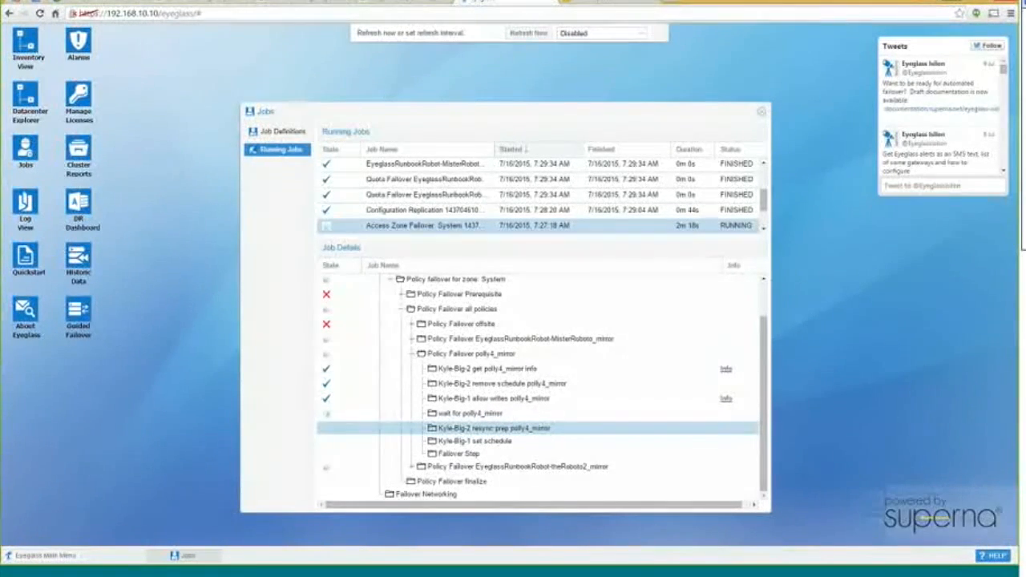
click(501, 441)
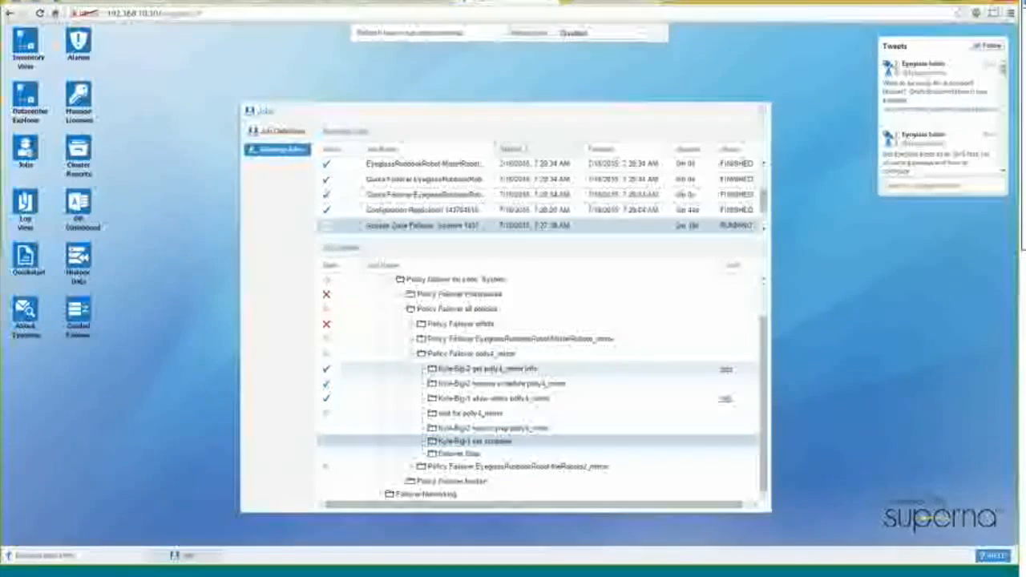
click(528, 36)
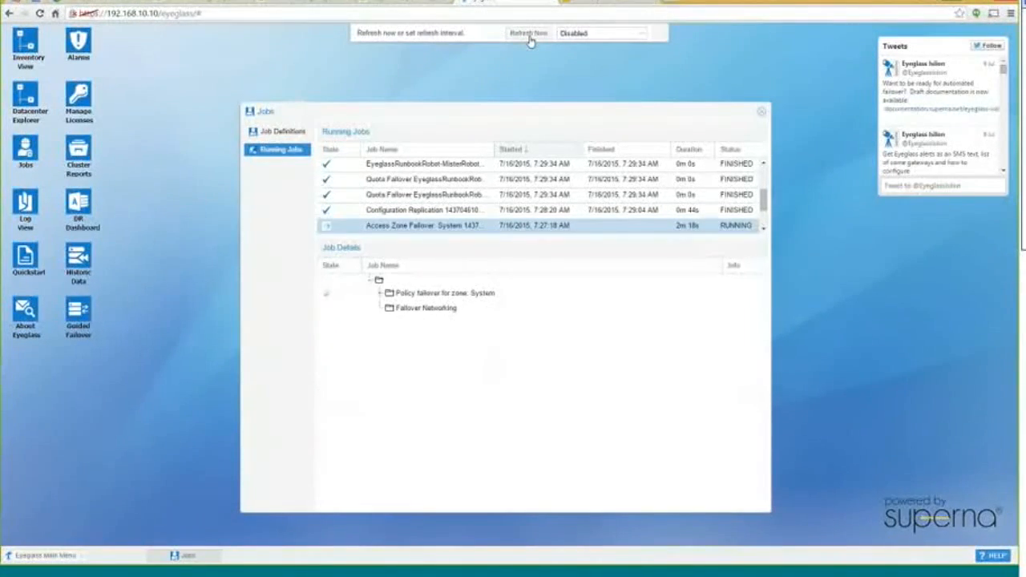
Re-expand zone System's all-policies failover to polly4_mirror, now showing wait and resync prep completed
click(380, 294)
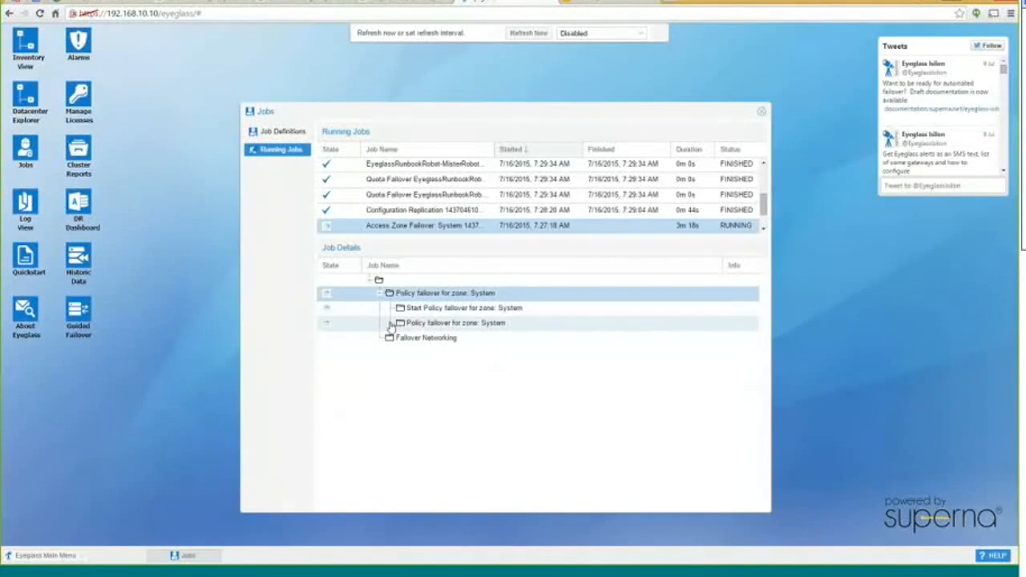
click(390, 323)
click(401, 353)
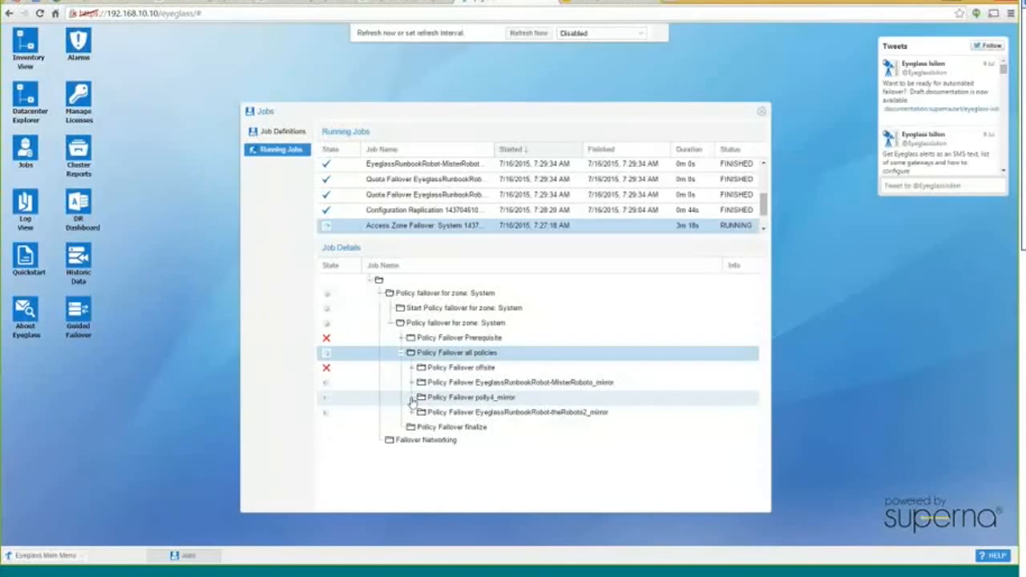
click(411, 397)
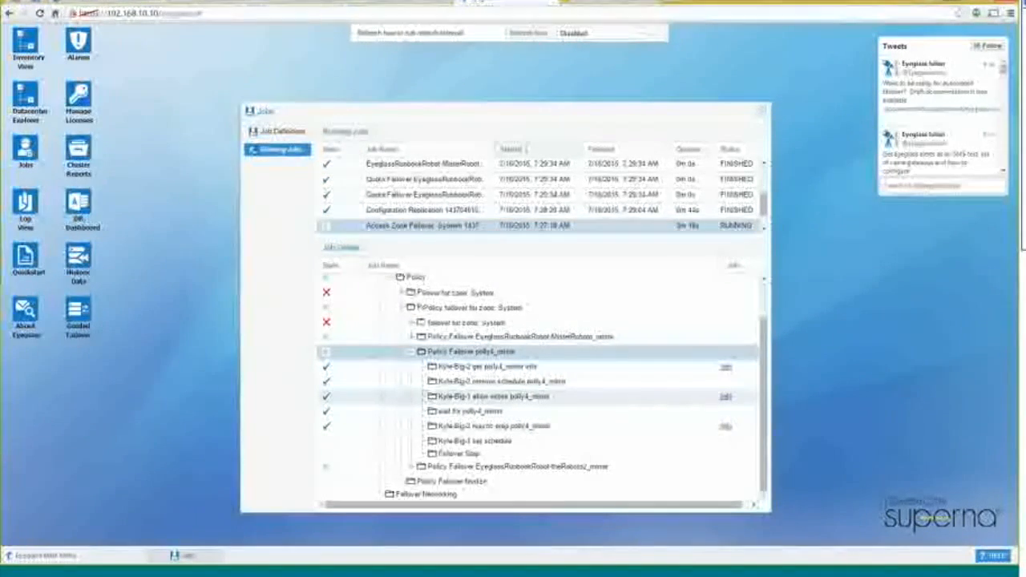
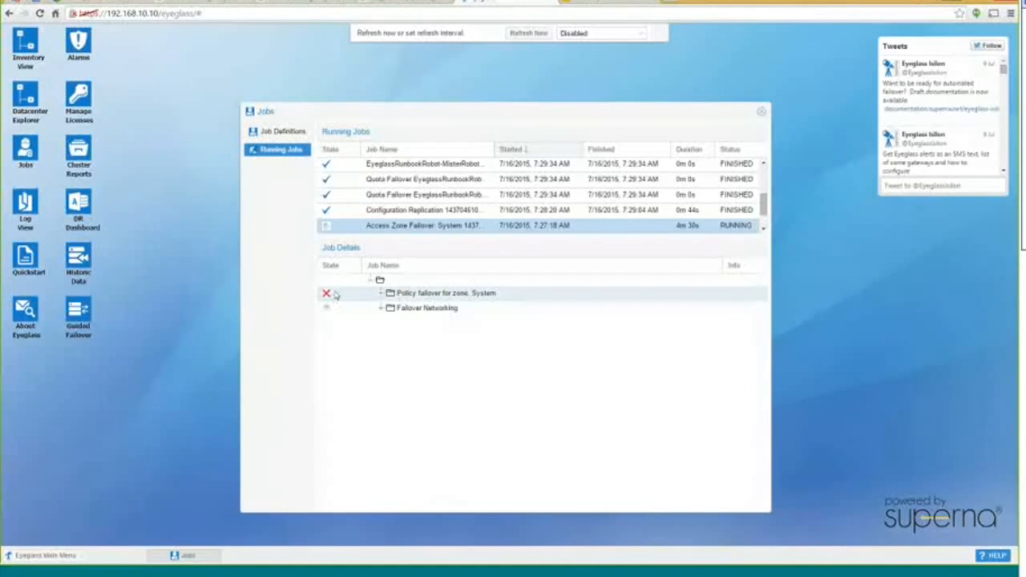
Expand zone System's policy failover and its all-policies node to list the individual SyncIQ policy failovers
click(381, 293)
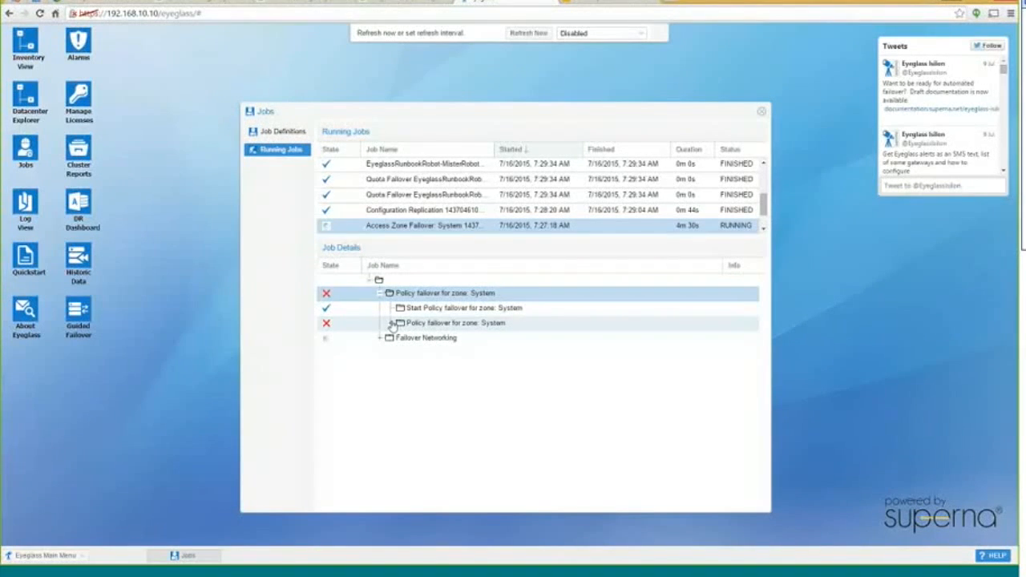
click(392, 323)
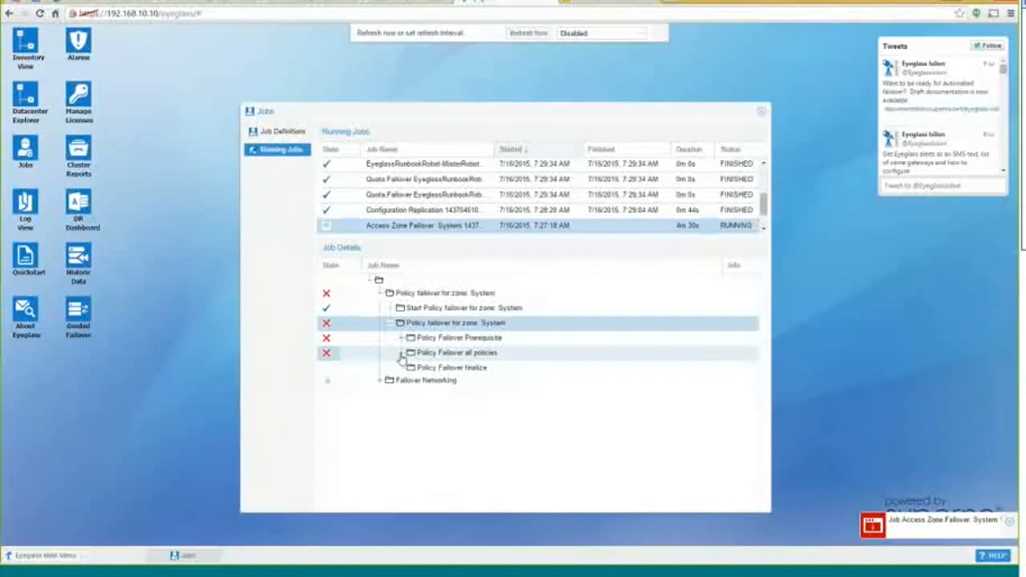
click(401, 353)
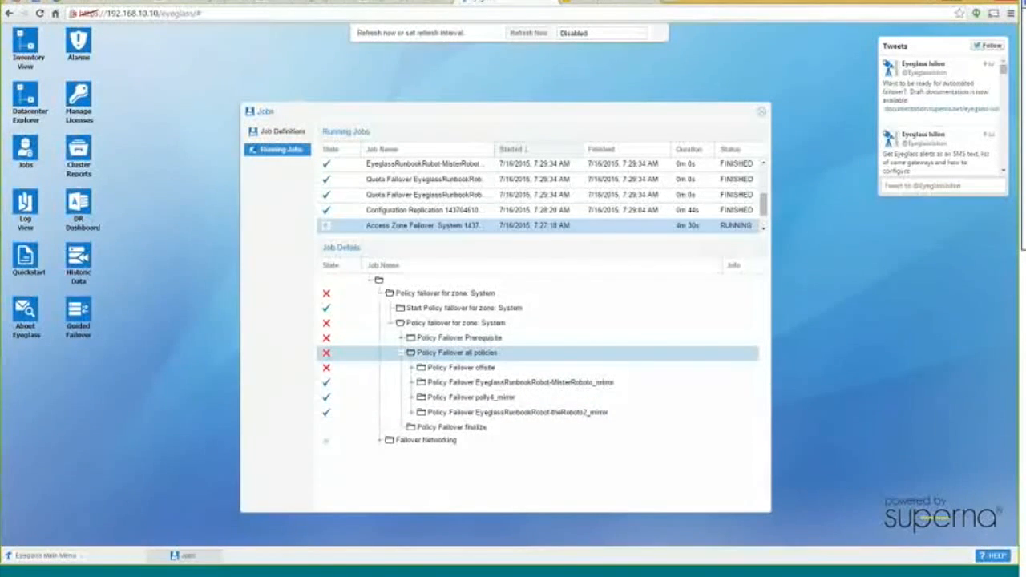
Expand Failover Networking's Source Operations through the sc zone names and aliases rename step
click(381, 443)
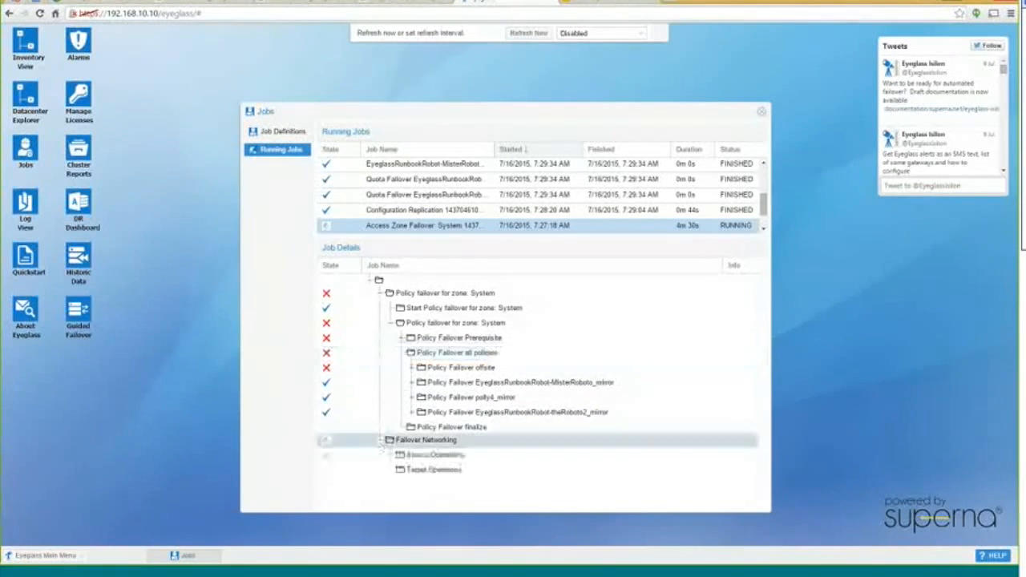
click(397, 459)
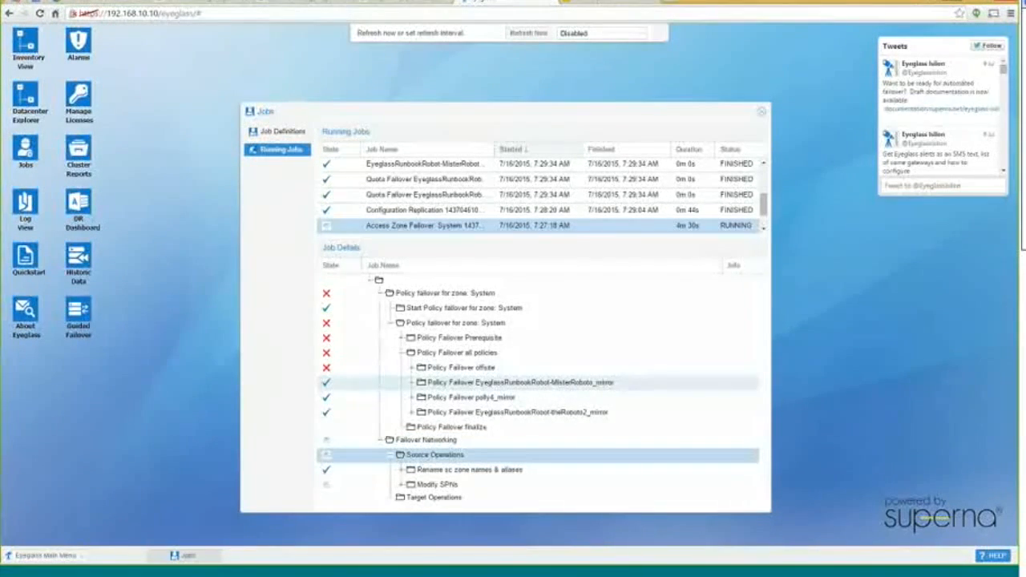
click(402, 469)
scroll(411, 478, down, 2)
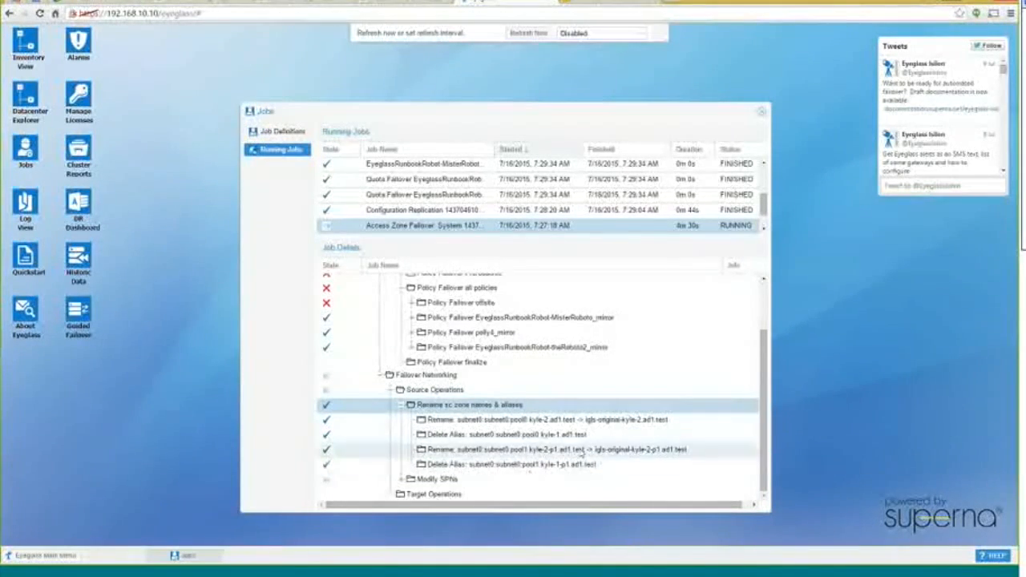
Expand Modify SPNs, inspect an SPN deletion step, and refresh to show the job finished with errors
click(400, 479)
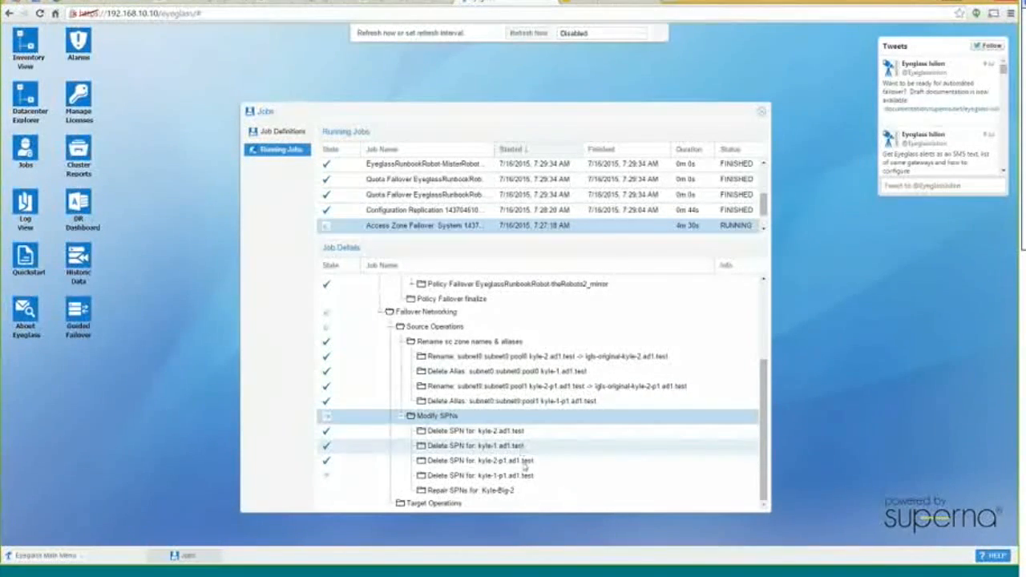
click(500, 460)
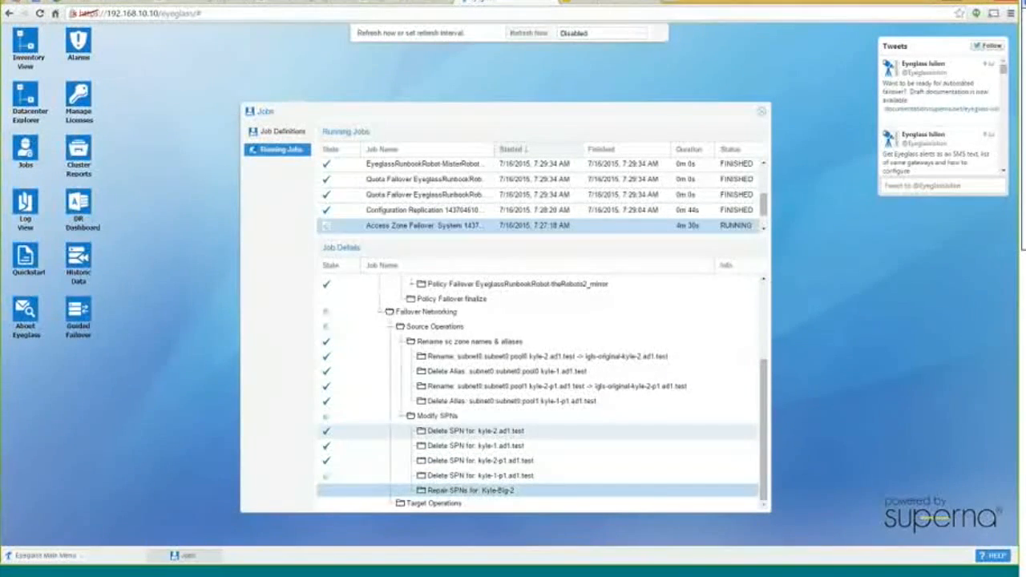
click(529, 38)
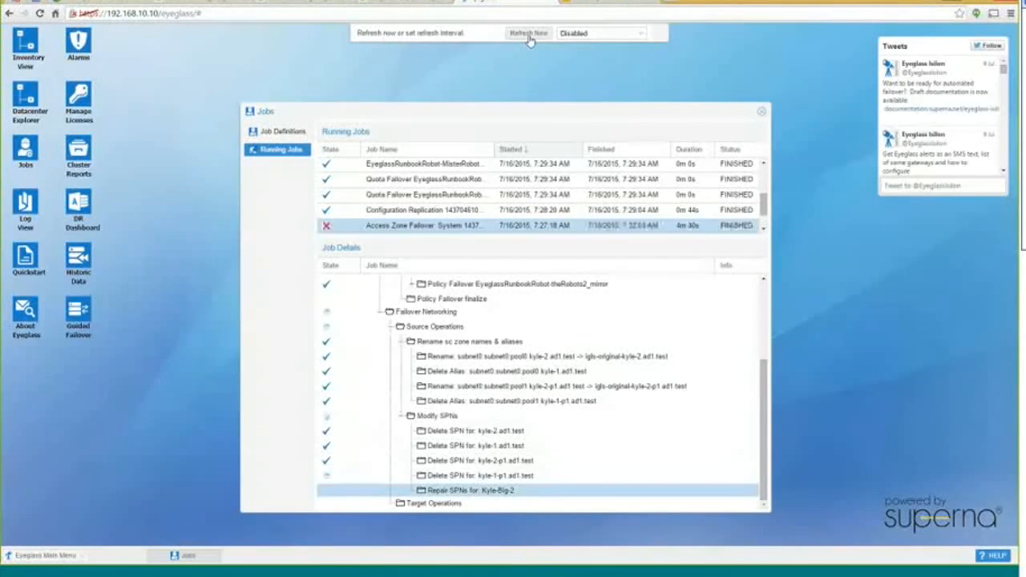
Expand Failover Networking's target and source operations, showing the target's four zone rename and alias steps
click(381, 311)
click(390, 340)
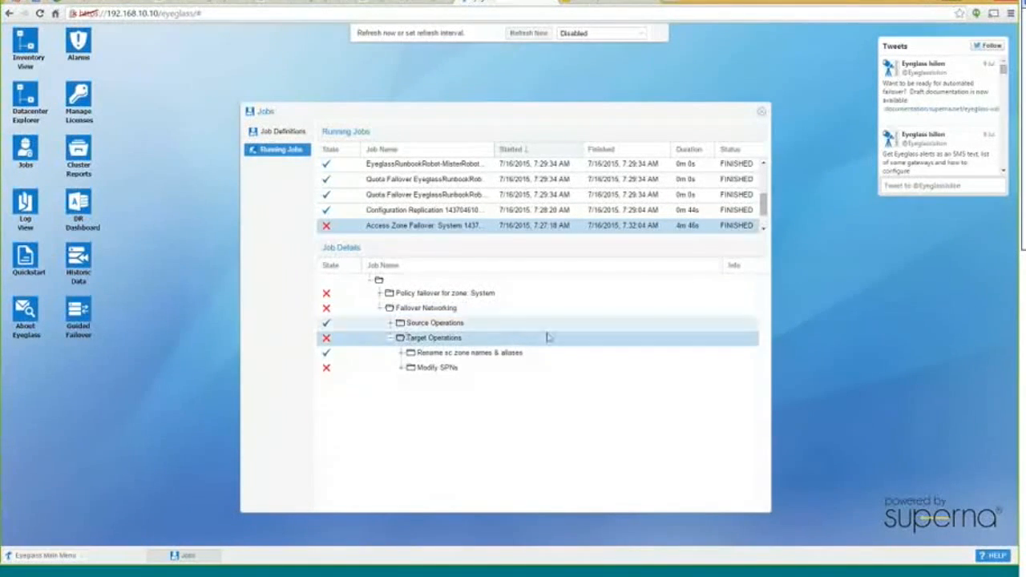
click(390, 322)
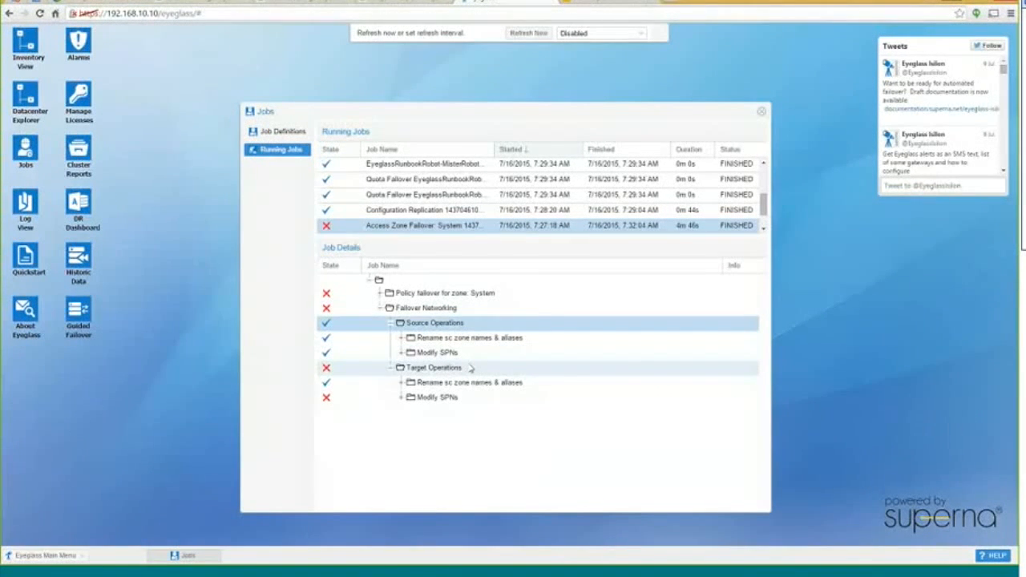
click(401, 384)
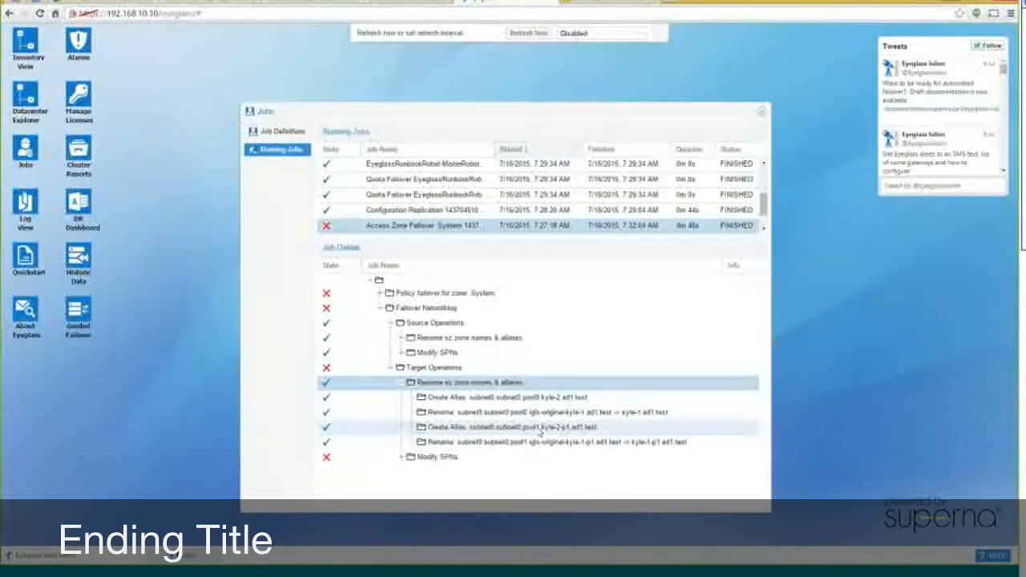
Expand the target Modify SPNs step, review the failed Repair SPNs info, then go to PuTTY
click(400, 458)
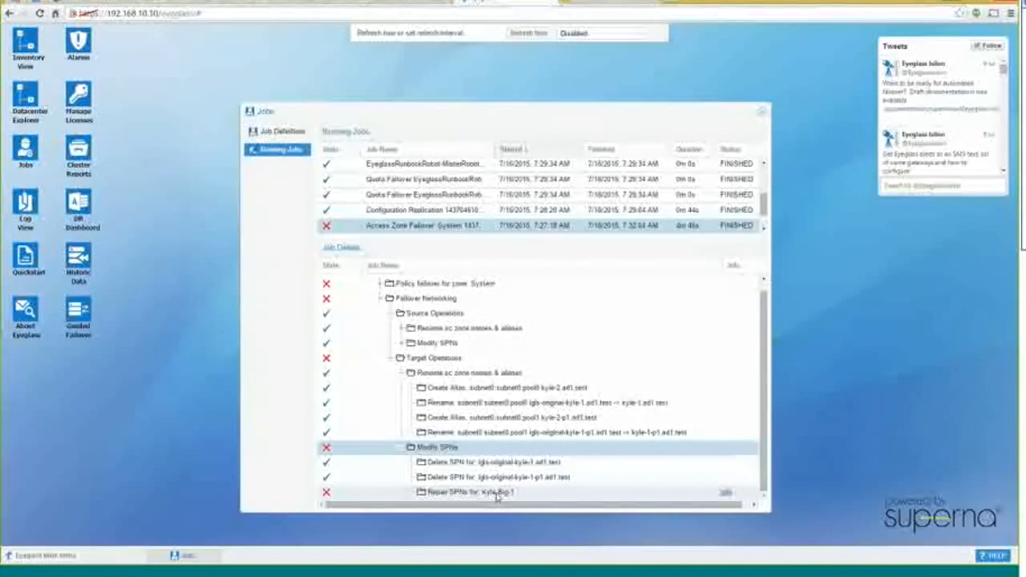
click(725, 495)
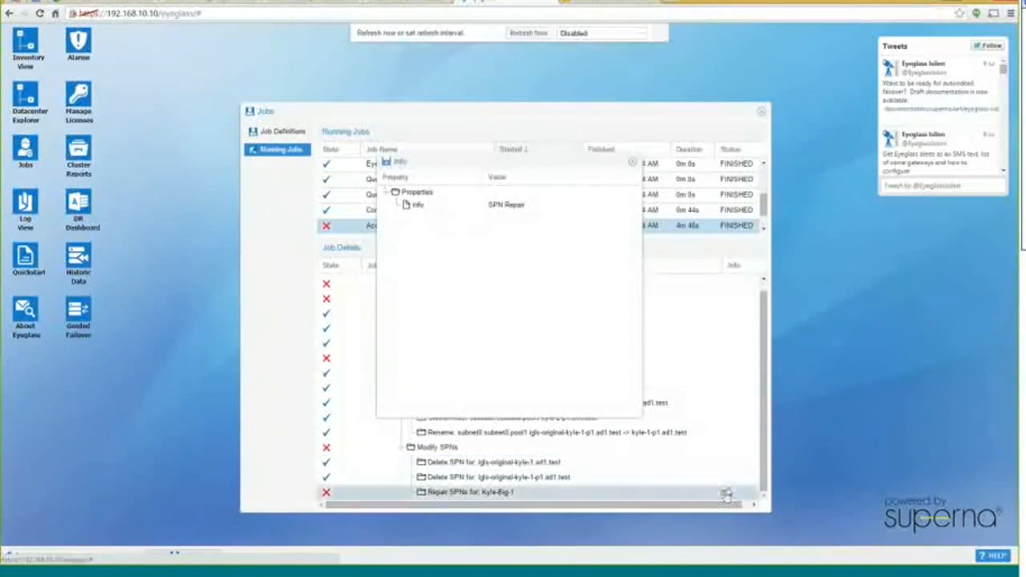
click(632, 162)
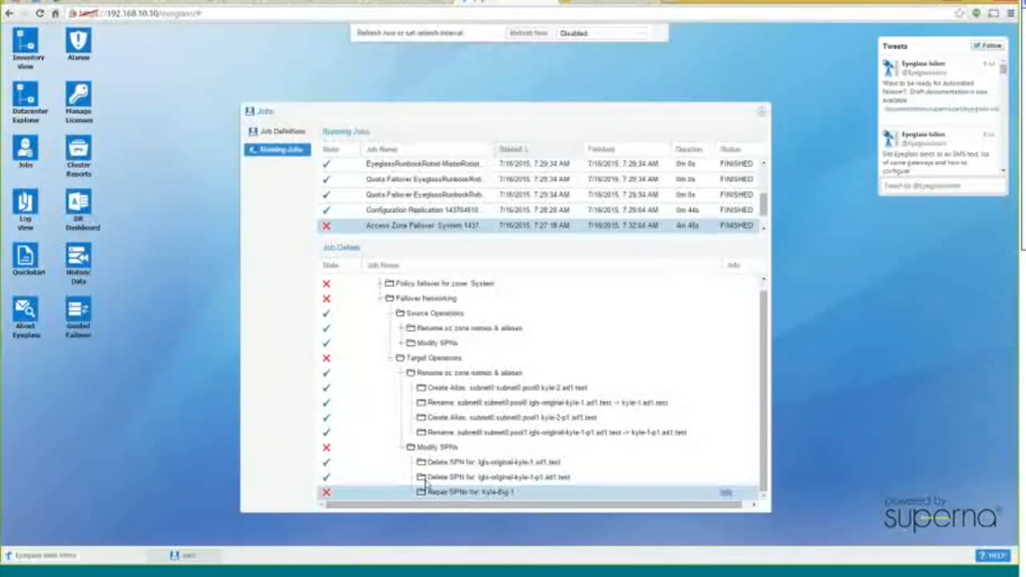
key(alt+Tab)
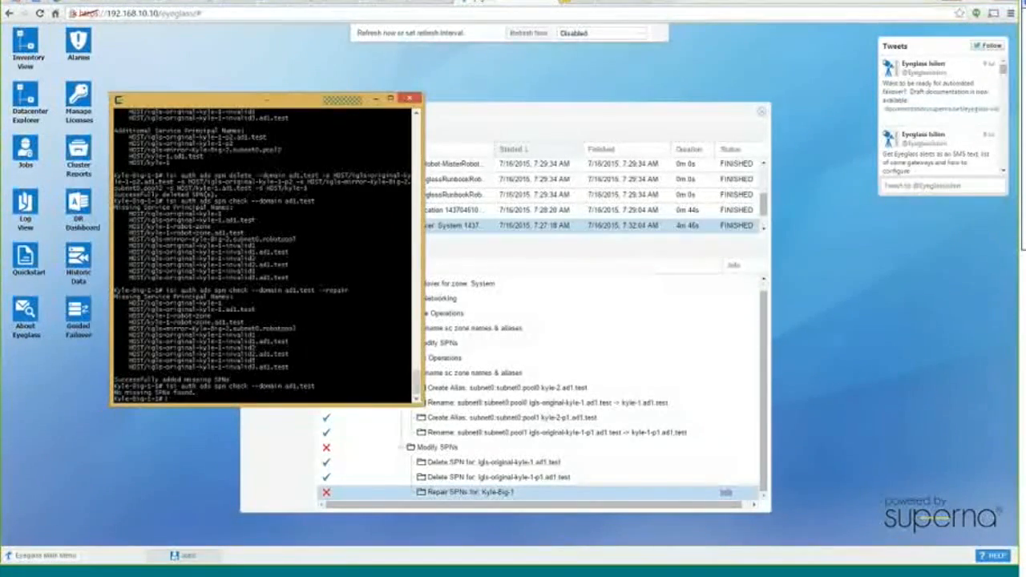
Rerun isi auth ads spn check, select the listed SPN lines, and minimize PuTTY
key(Up)
key(Return)
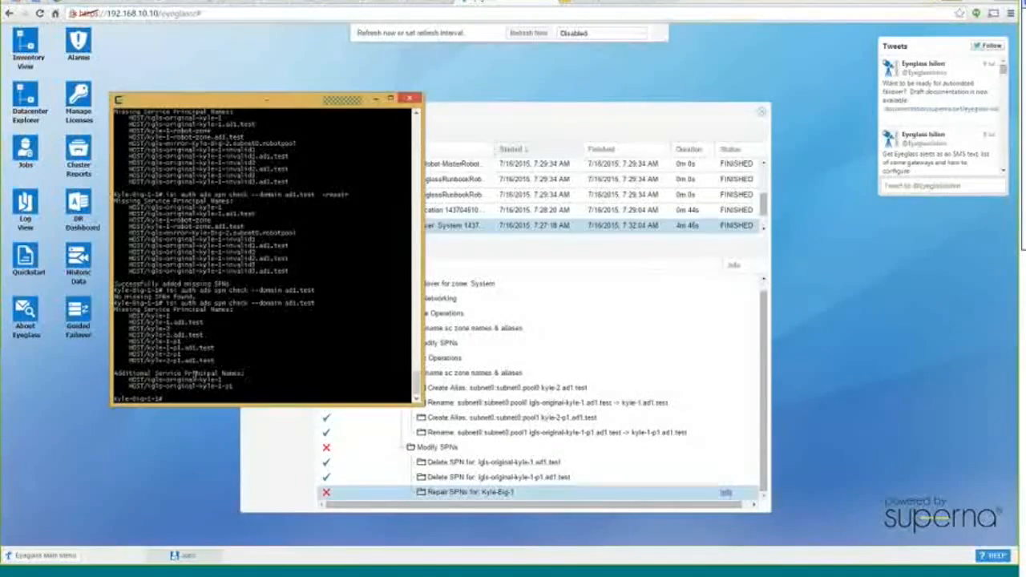
drag(128, 377, 237, 386)
click(259, 389)
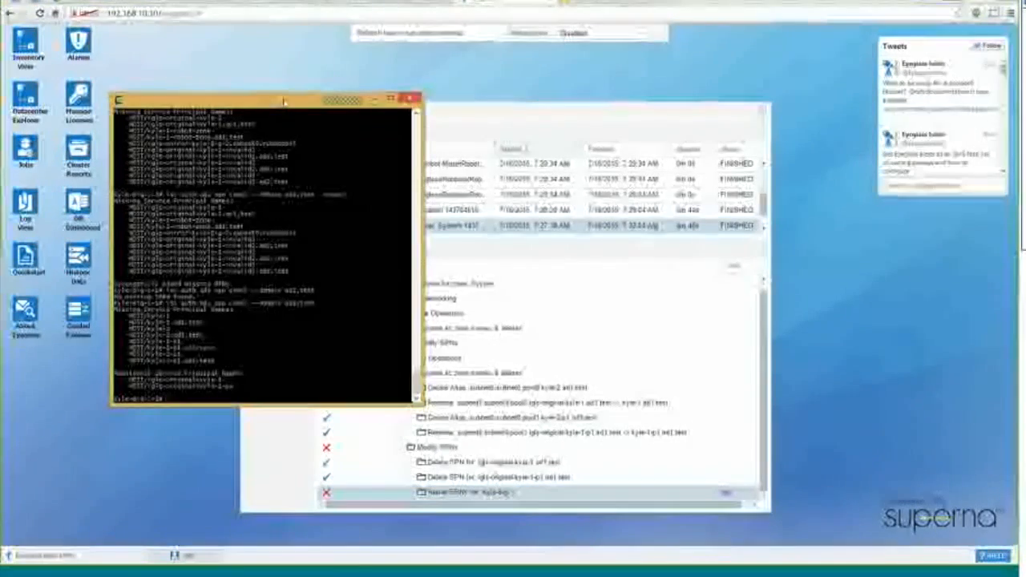
click(375, 99)
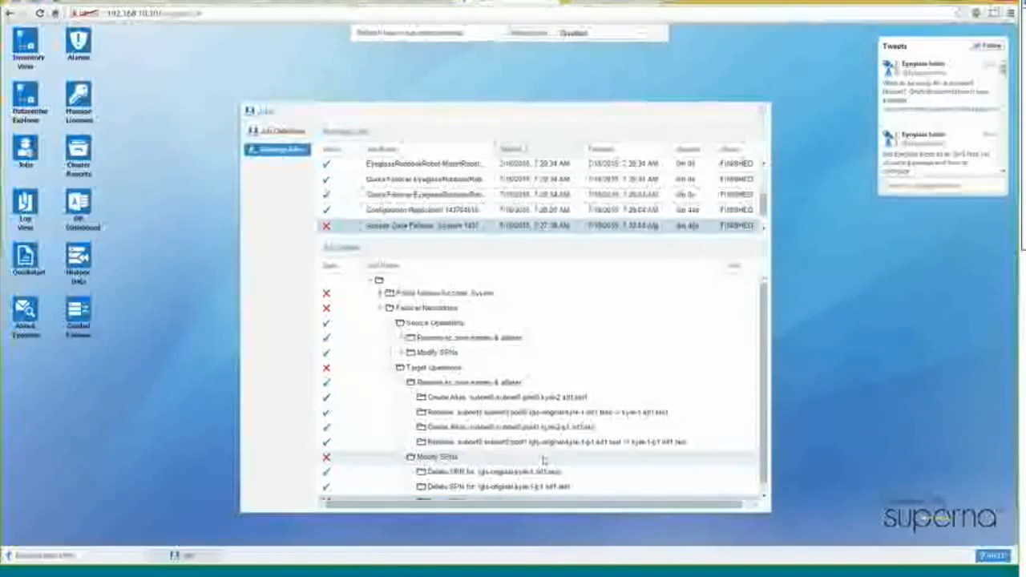
scroll(736, 209, up, 3)
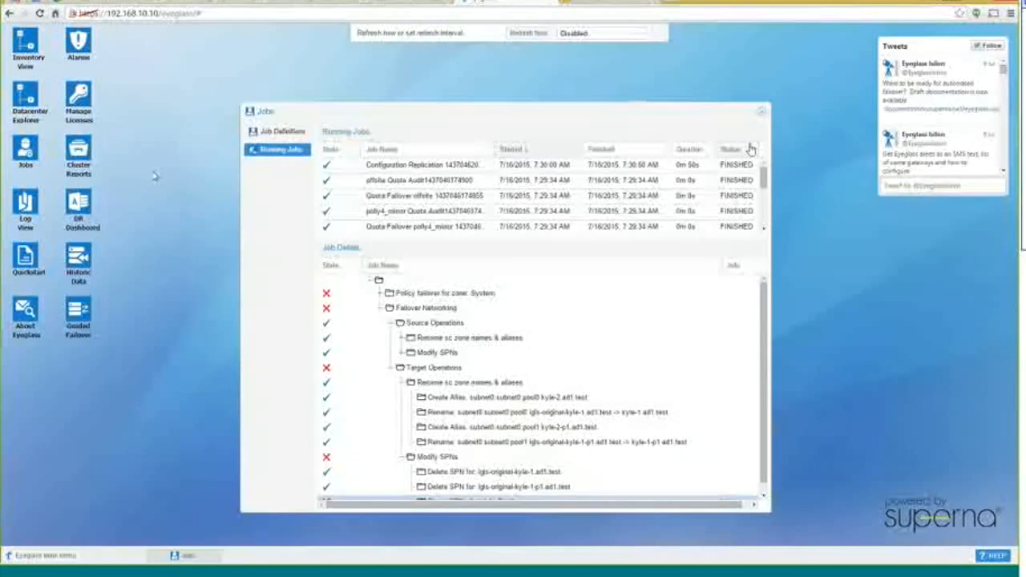
Reopen Job Definitions and widen the Job Name column to show full job names
click(761, 114)
click(25, 152)
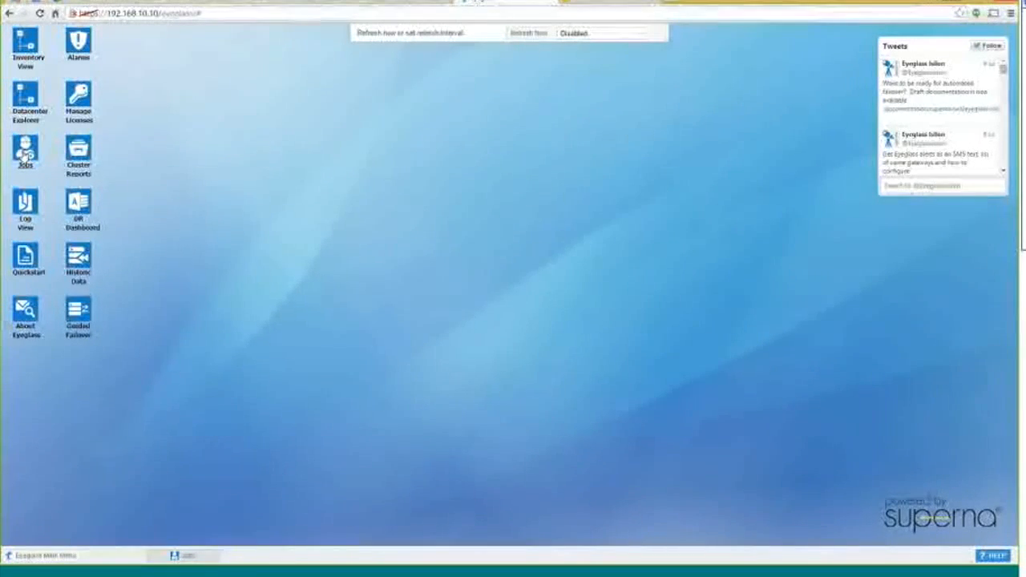
scroll(597, 273, down, 5)
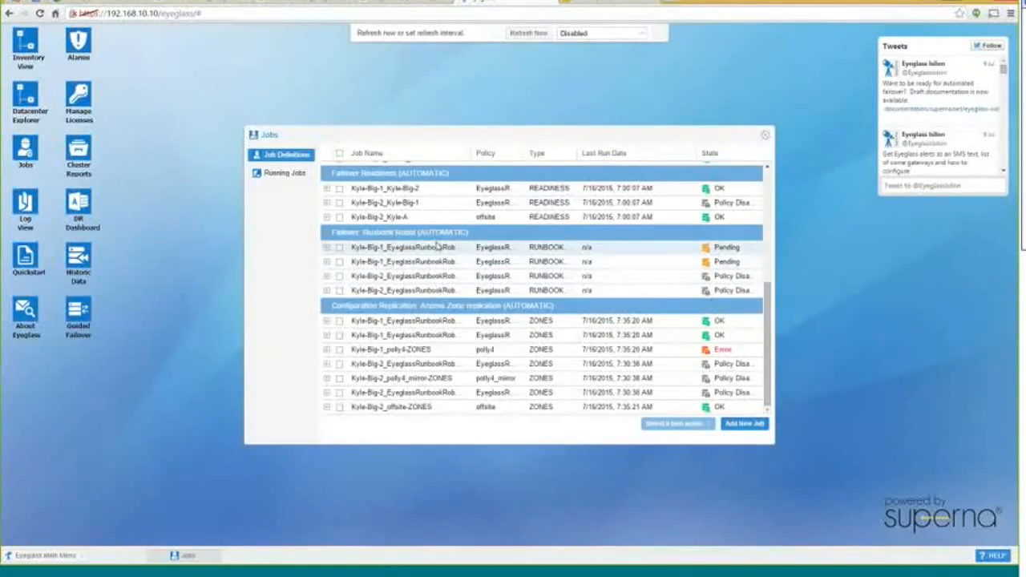
drag(470, 153, 590, 157)
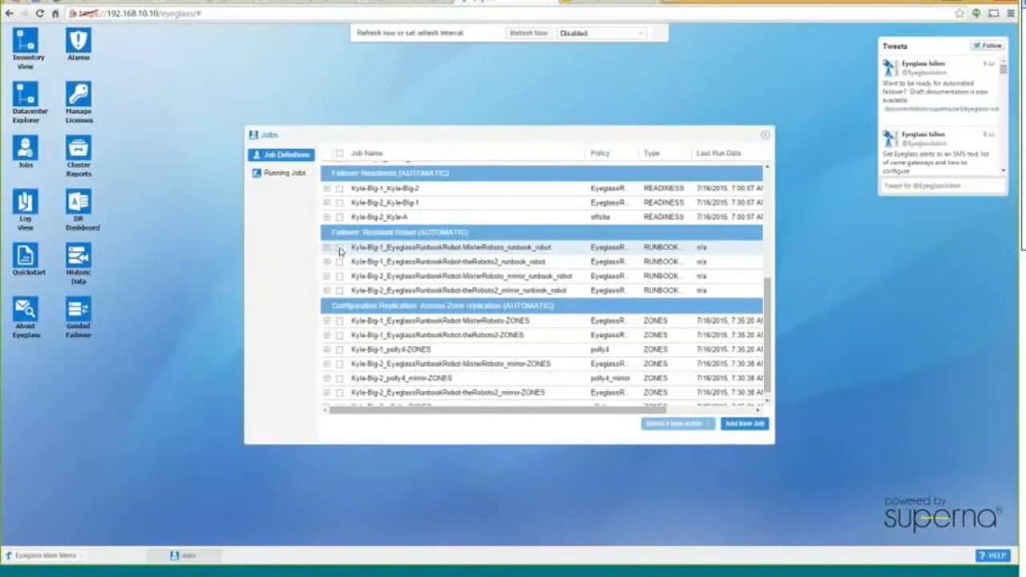
Run the Kyle-Big-1 MisterRoboto runbook_robot job now via the bulk action and confirm
click(340, 249)
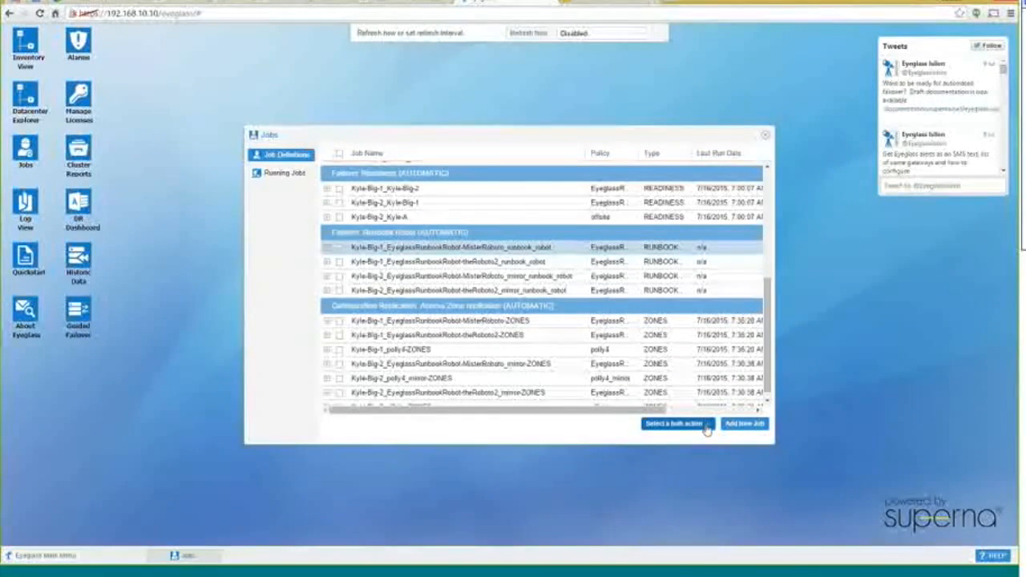
click(706, 429)
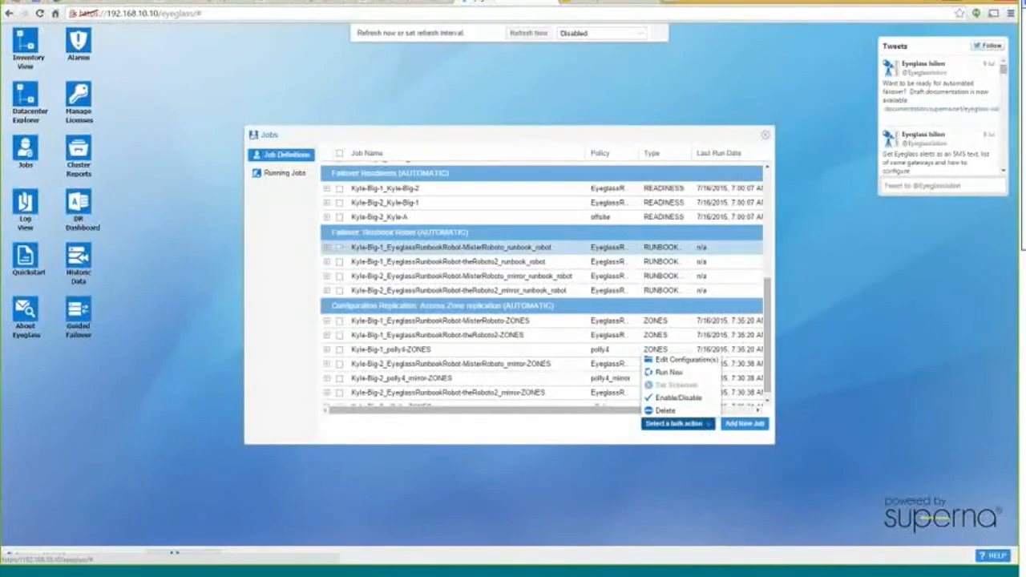
click(668, 372)
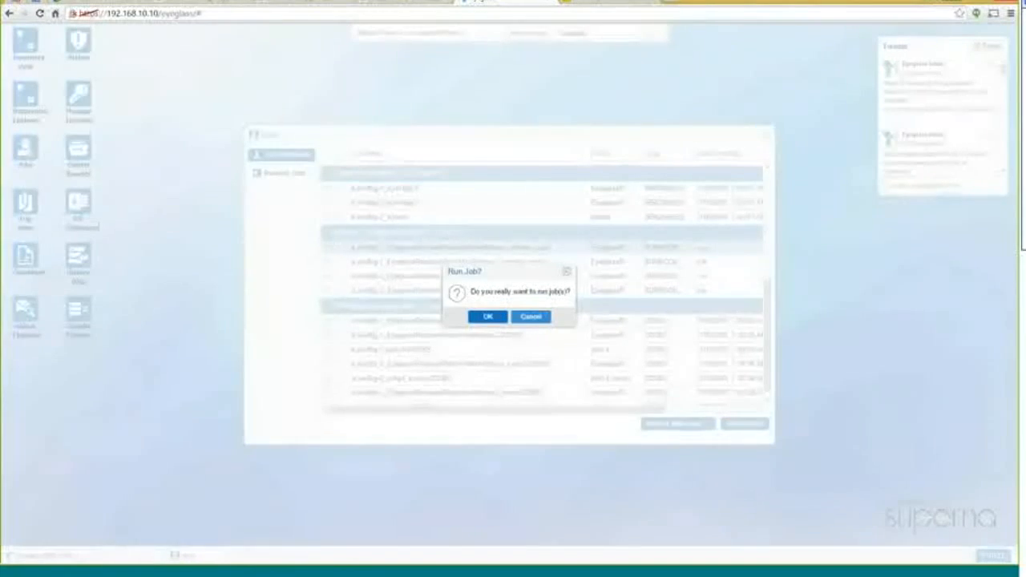
click(486, 318)
Refresh Running Jobs and load the RUNNING Runbook Robot Kyle-Big-1_Eyeglass job's details
click(510, 315)
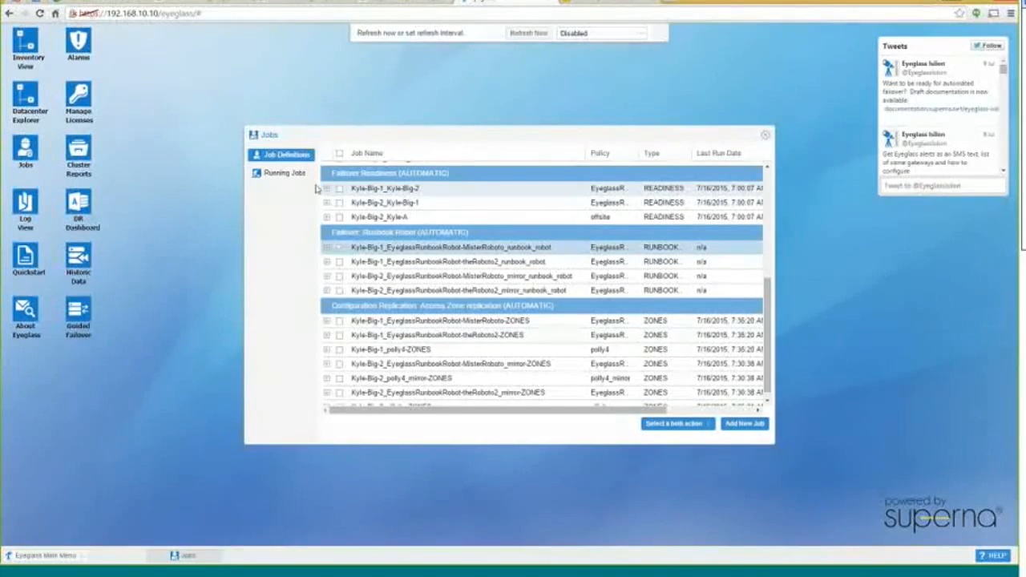
click(285, 173)
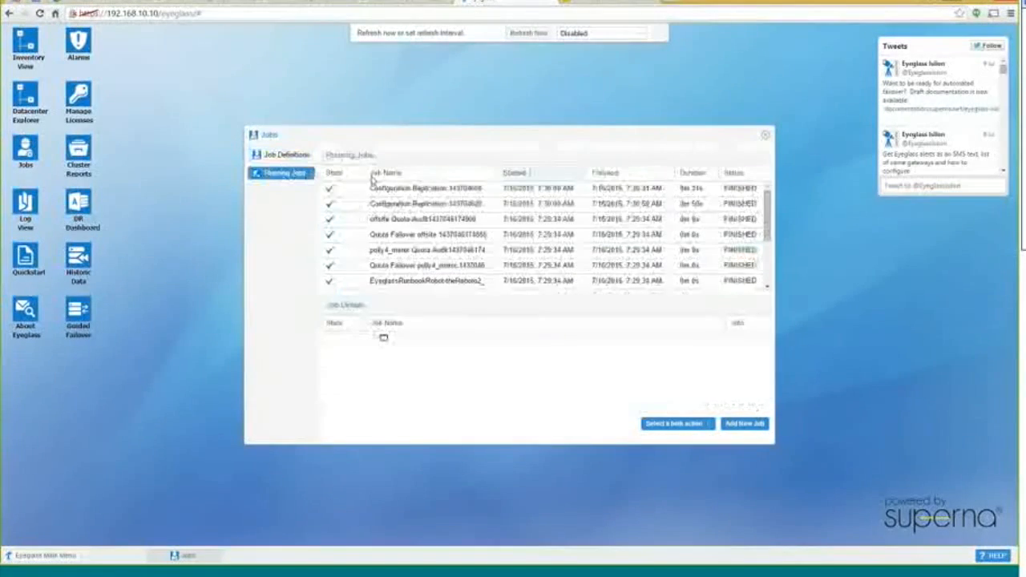
click(526, 38)
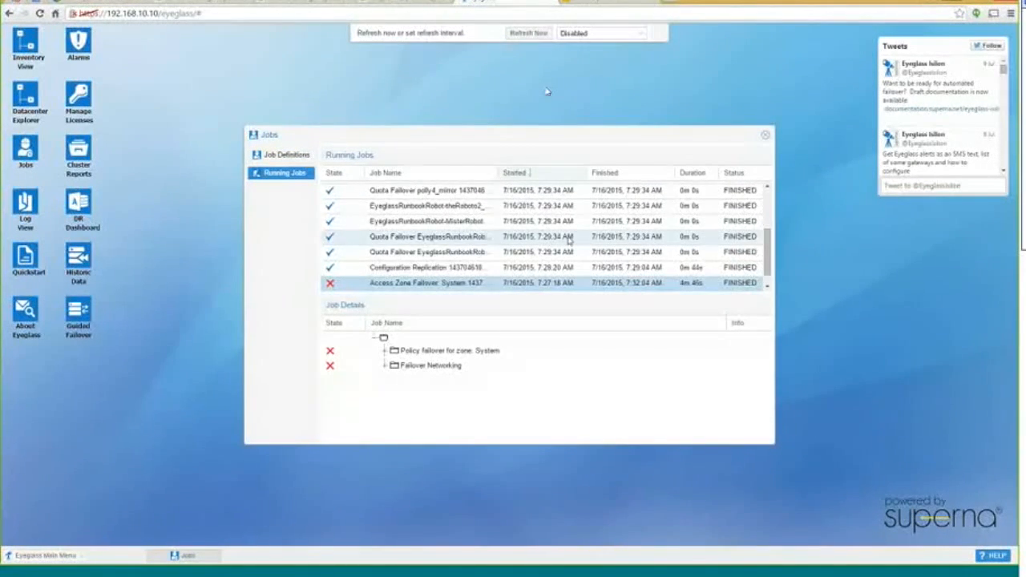
click(447, 189)
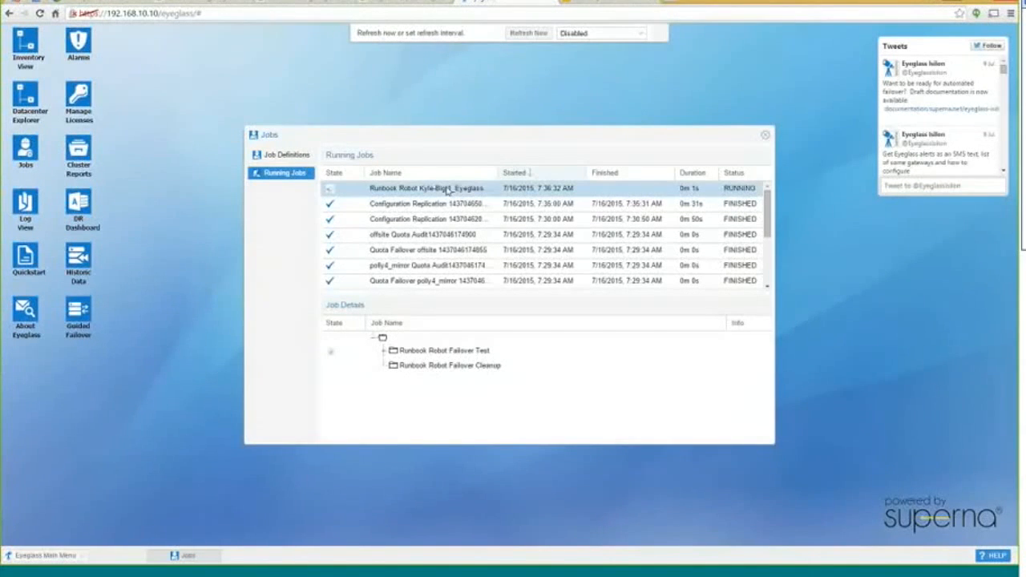
Expand Failover Test > Failover Preparation and check mount, write data and unmount export steps
click(385, 354)
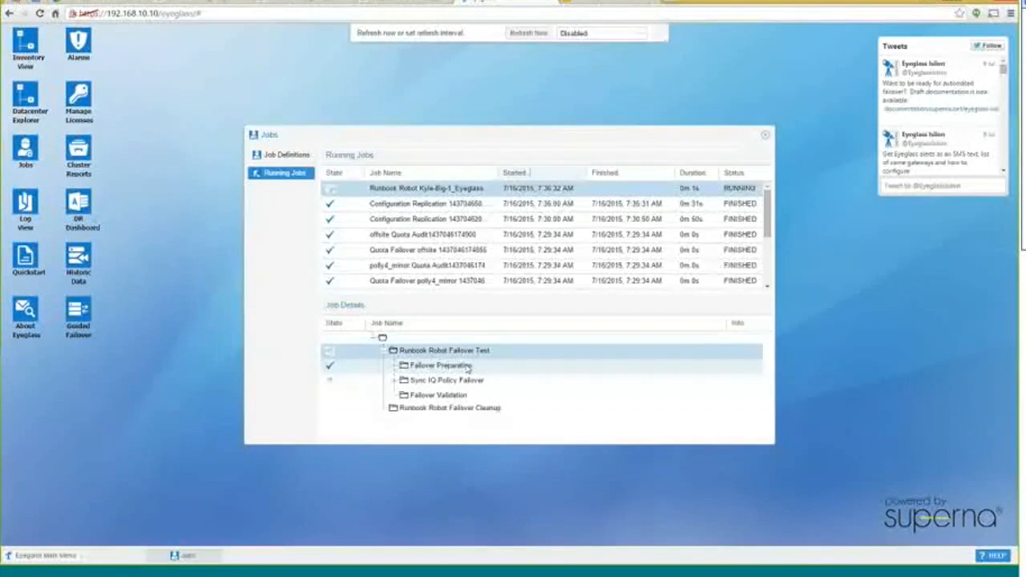
click(396, 367)
scroll(653, 361, down, 1)
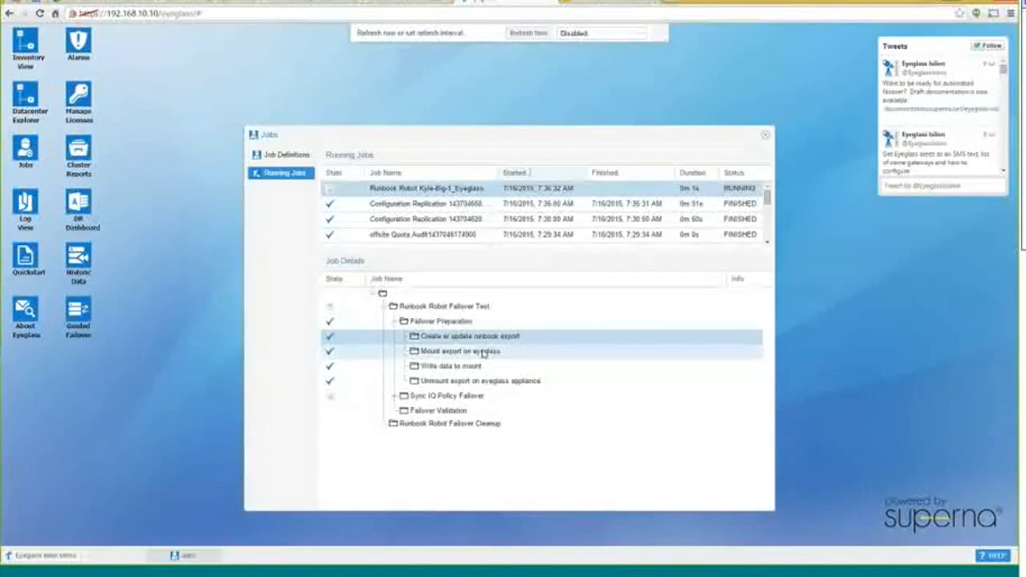
click(565, 351)
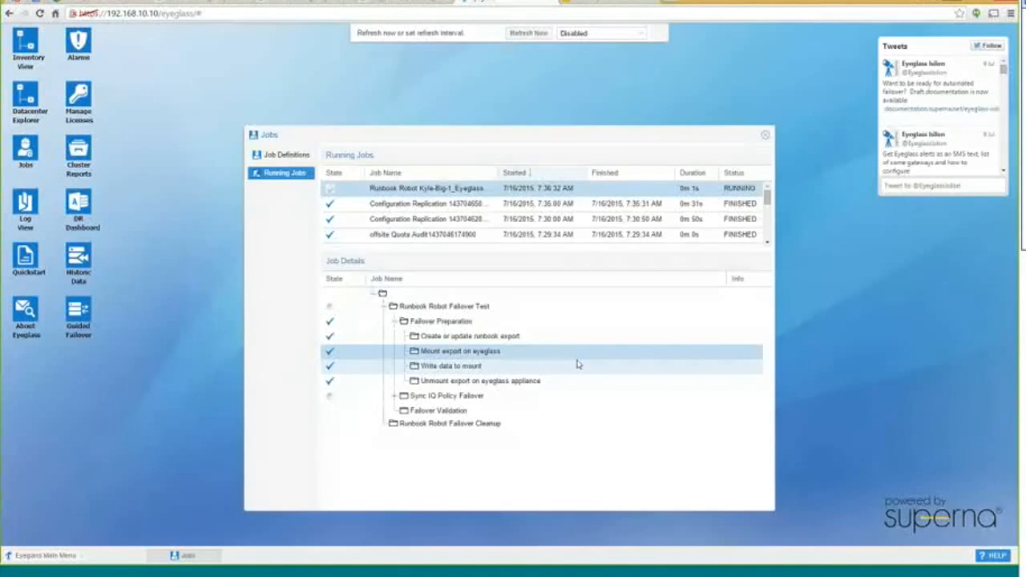
click(533, 364)
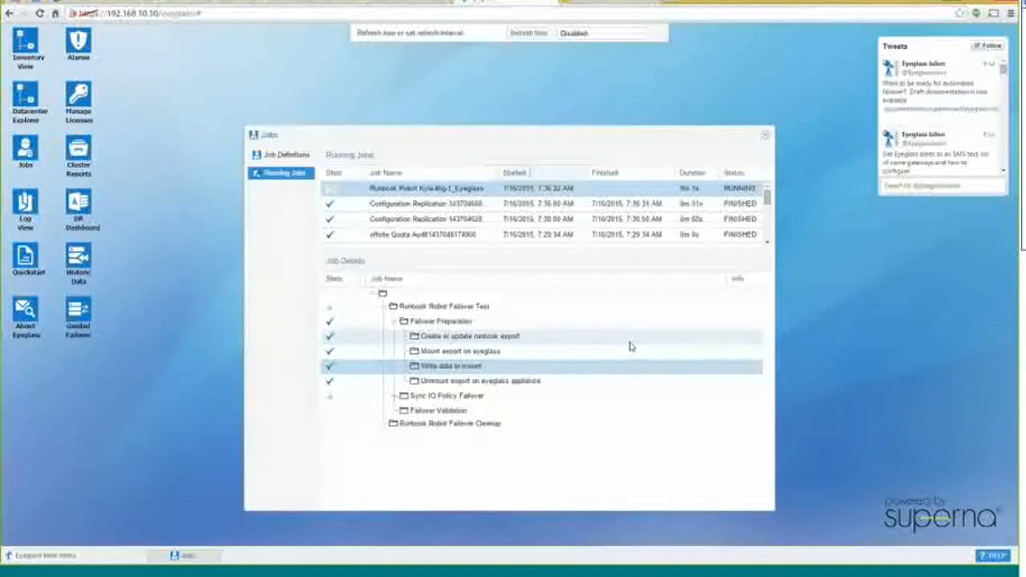
click(541, 380)
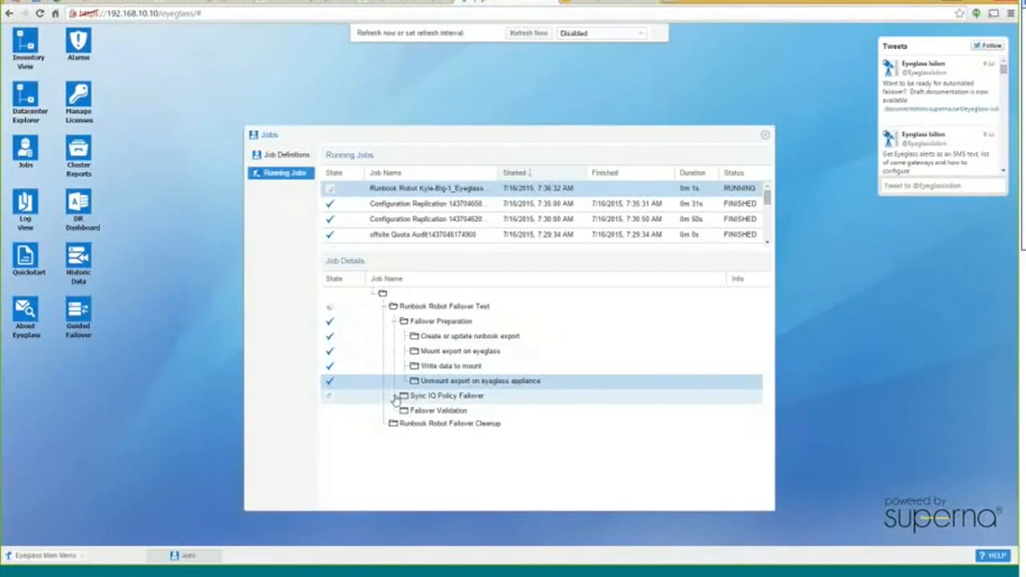
Refresh and expand Sync IQ Policy Failover's prerequisite and run-all-policies nodes to the MisterRoboto failover
click(526, 35)
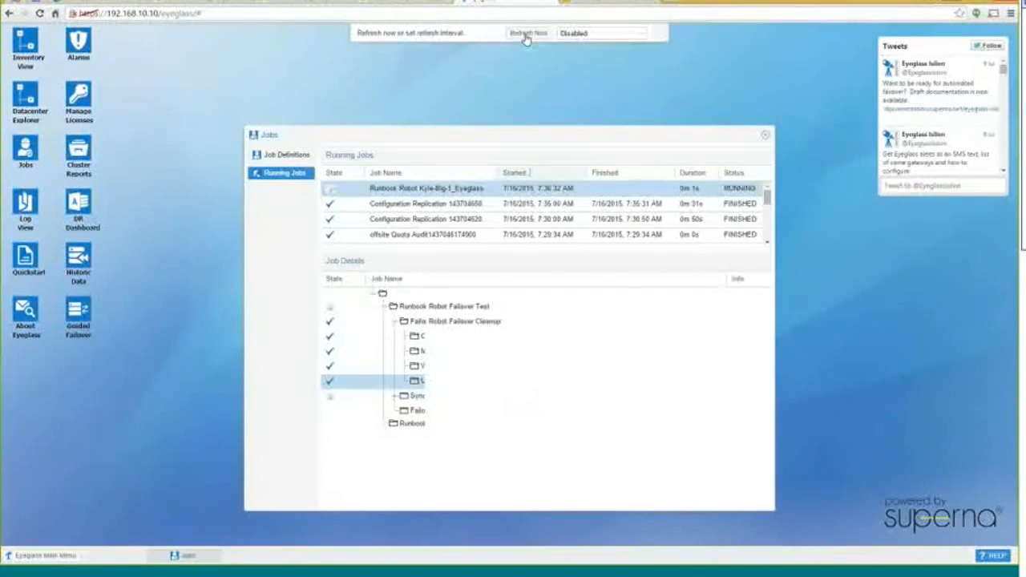
double_click(389, 308)
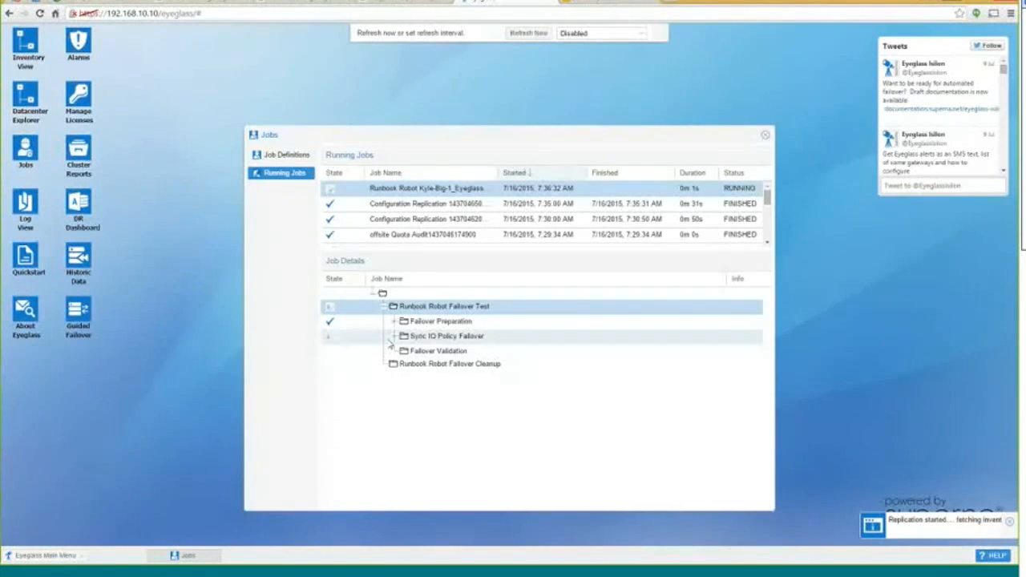
double_click(394, 338)
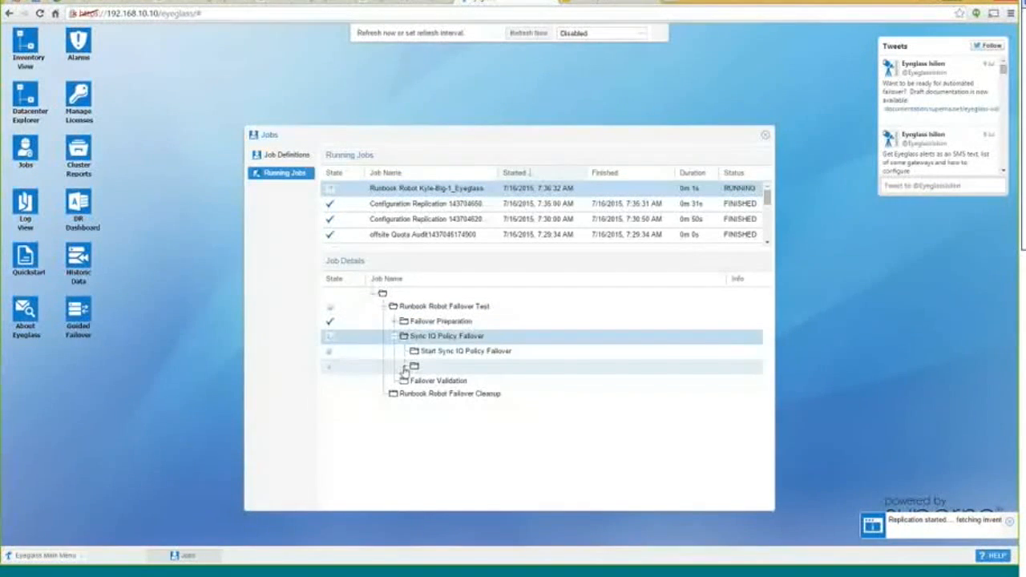
double_click(410, 366)
double_click(419, 383)
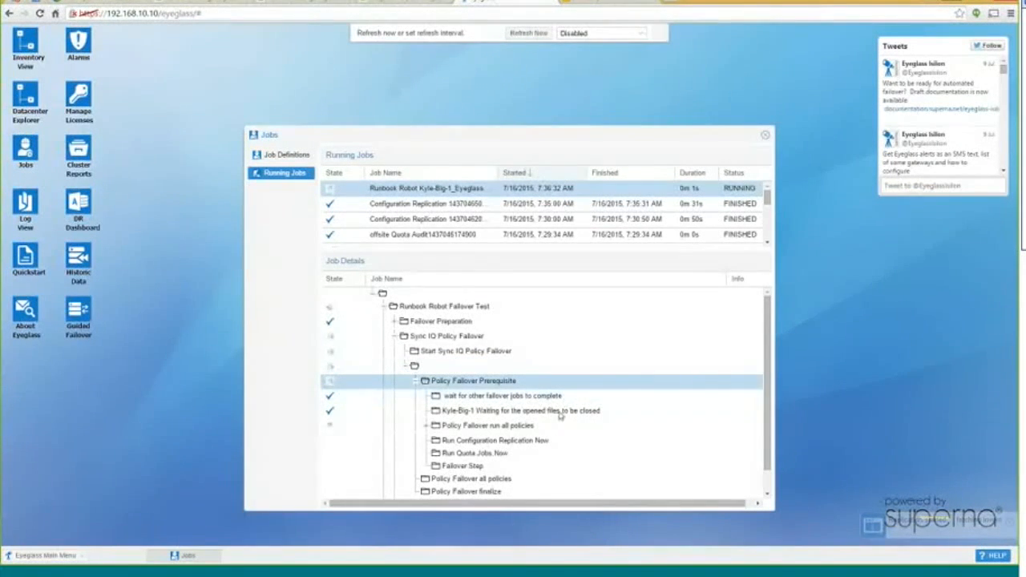
double_click(492, 427)
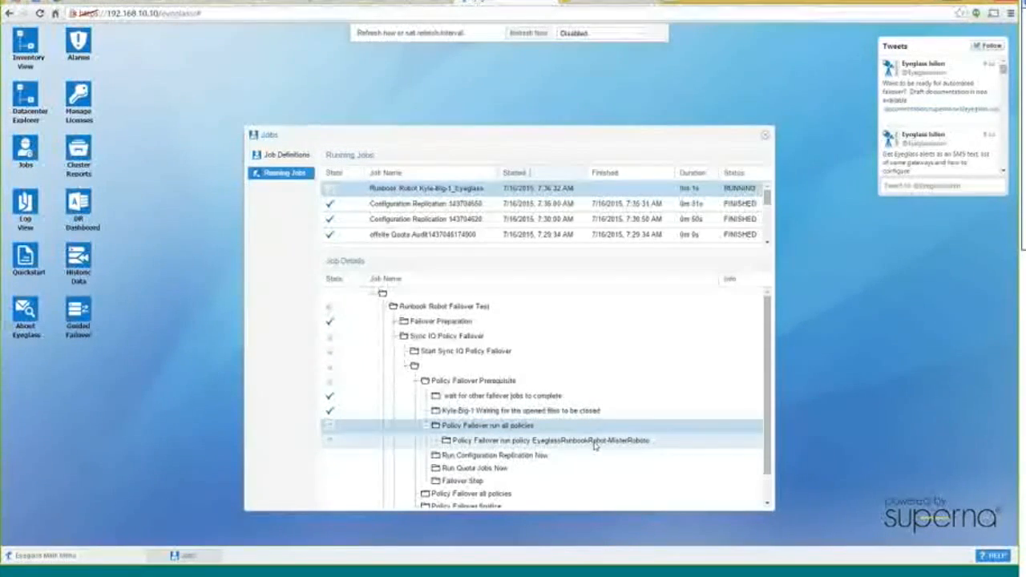
scroll(598, 433, down, 1)
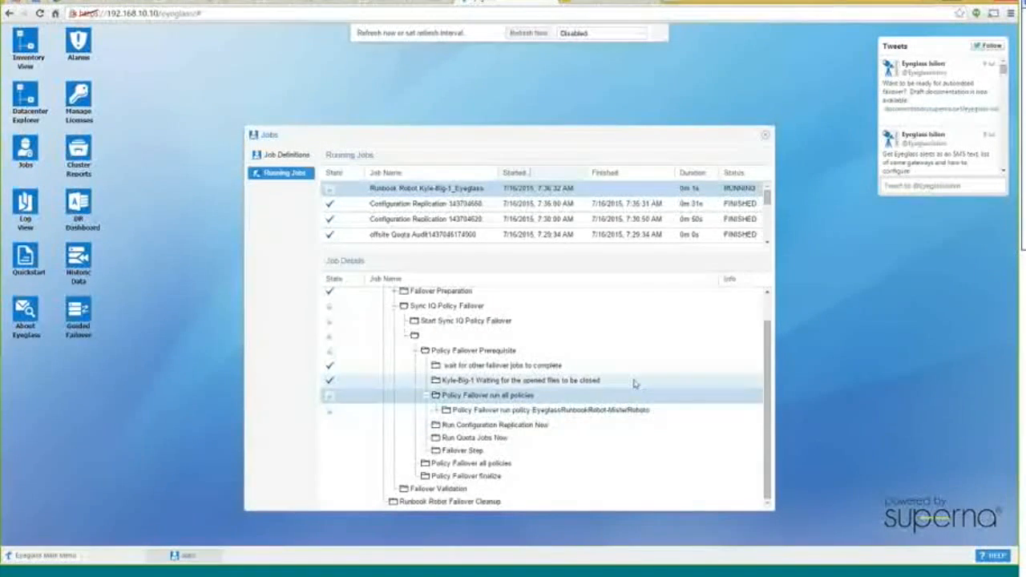
scroll(625, 397, up, 1)
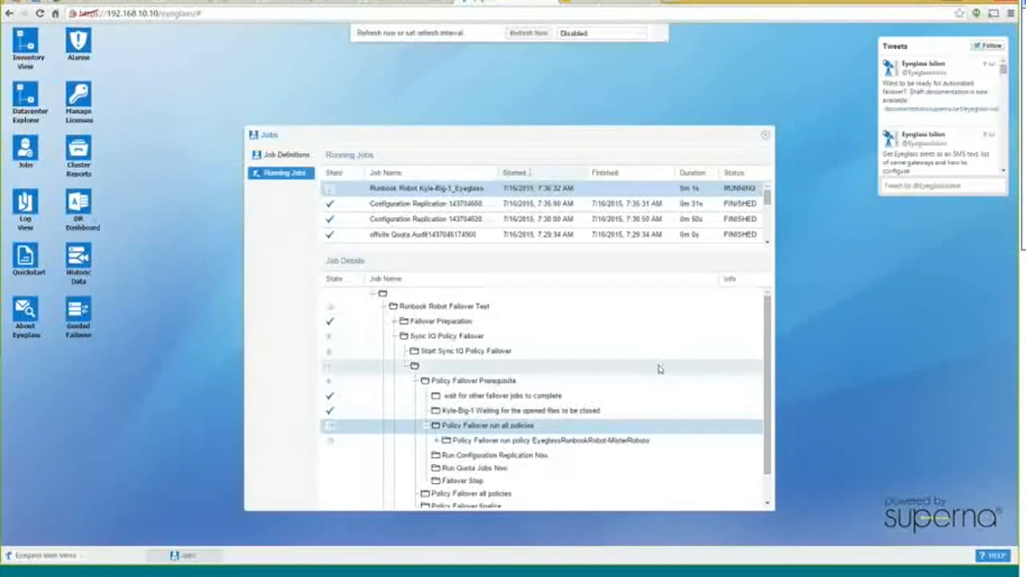
scroll(630, 378, down, 1)
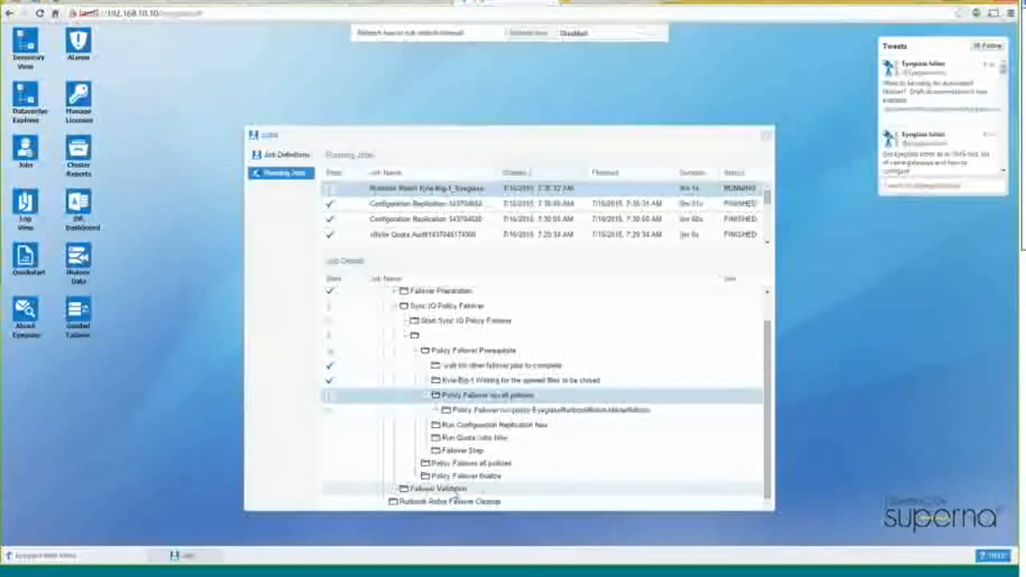
click(465, 489)
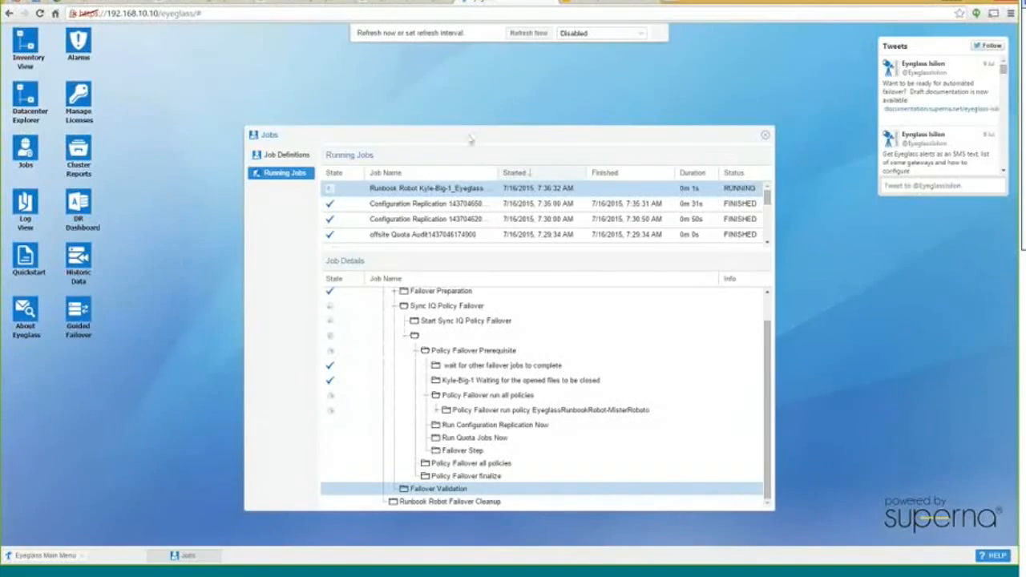
Refresh and expand to the MisterRoboto policy failover, checking its in-progress wait step
click(528, 33)
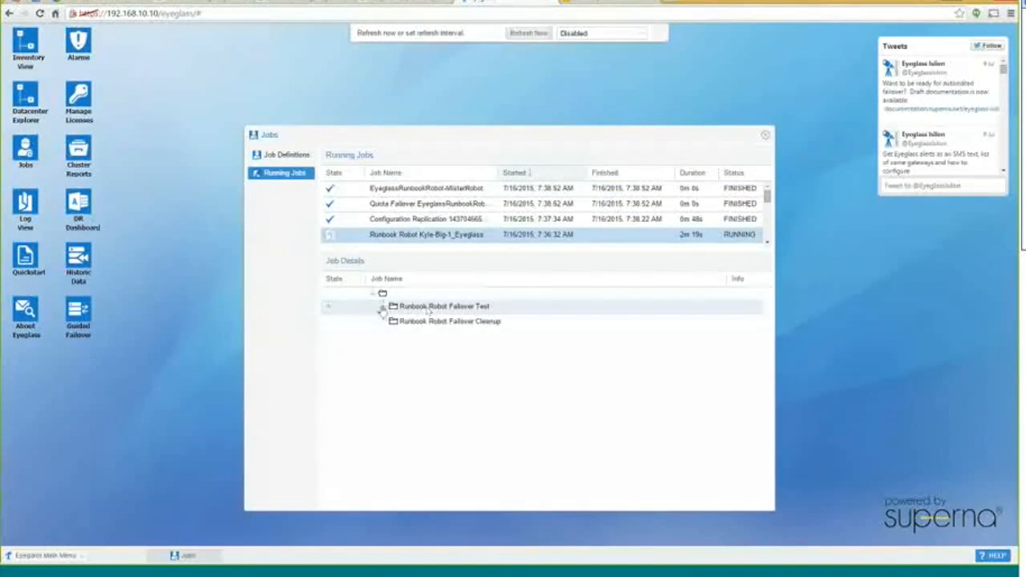
click(383, 307)
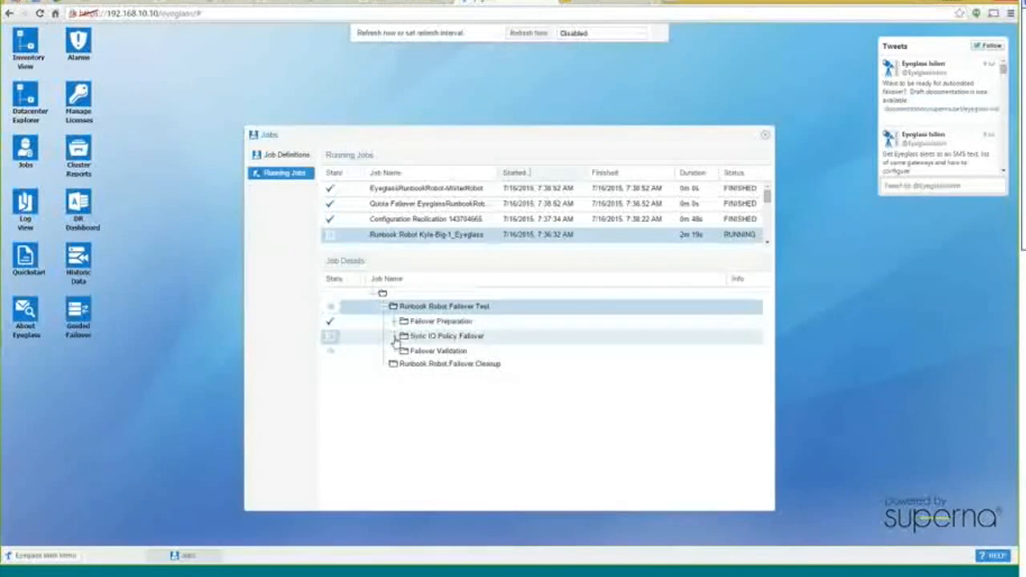
click(393, 337)
click(404, 366)
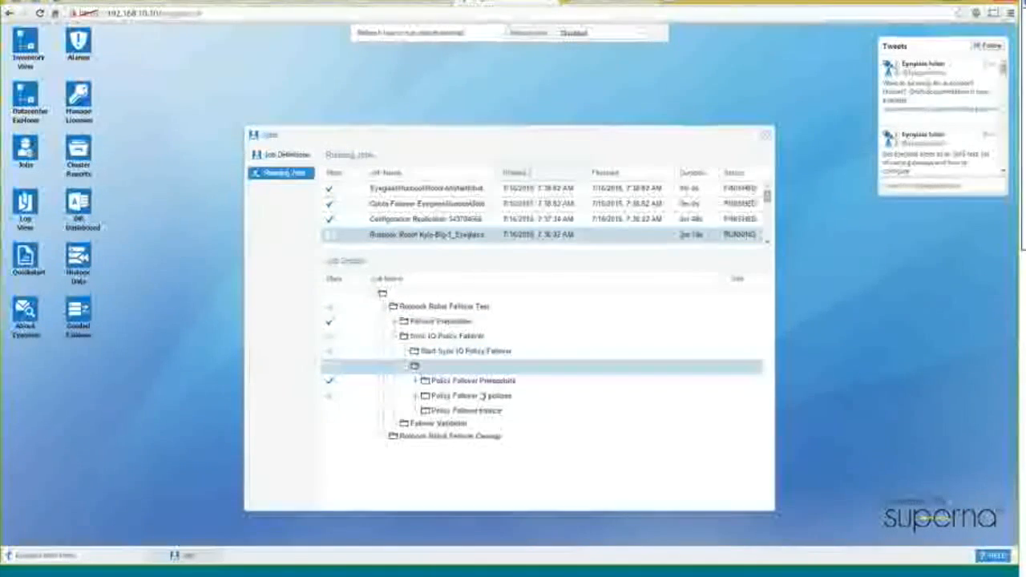
click(415, 396)
click(426, 410)
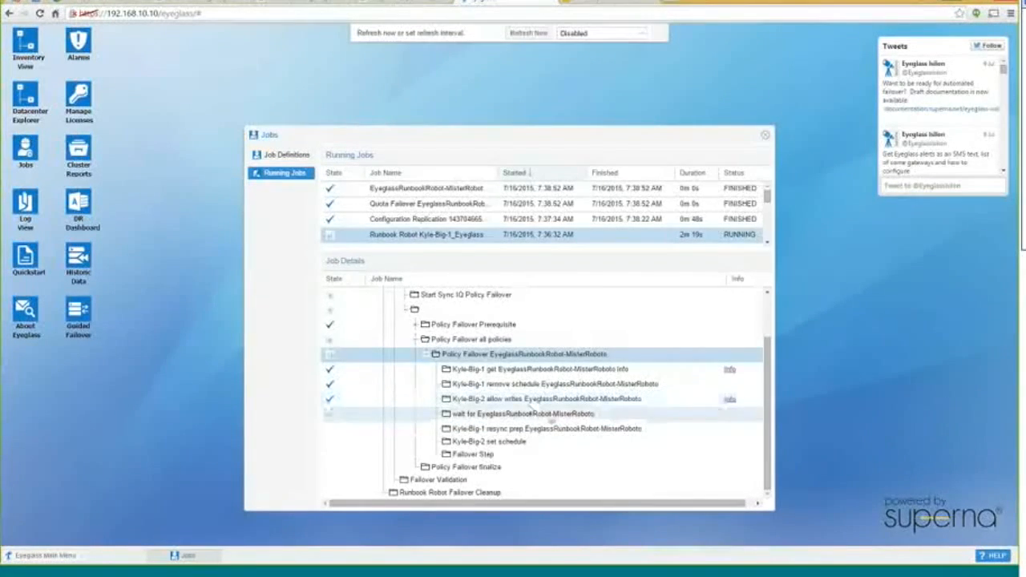
click(567, 415)
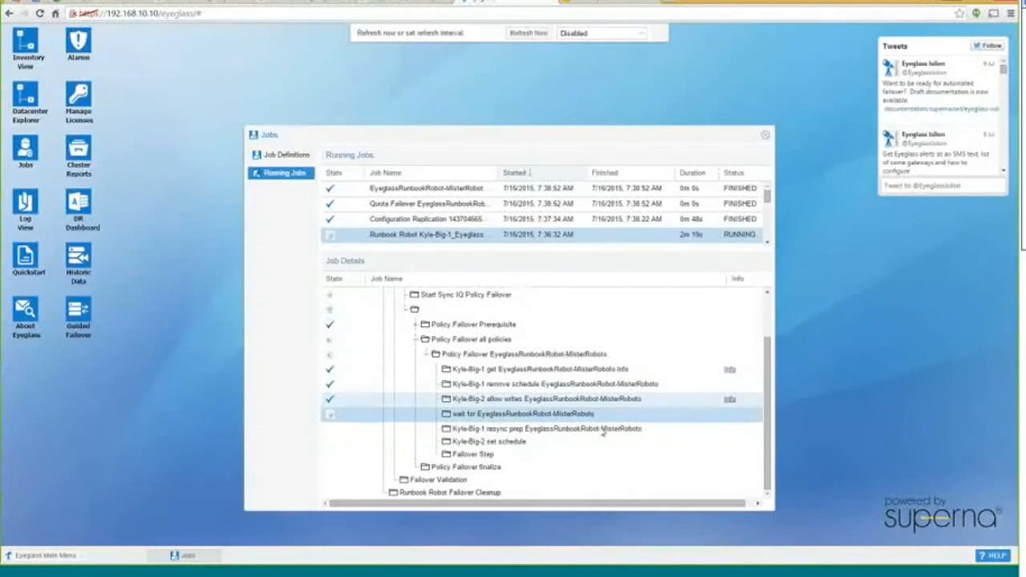
scroll(564, 407, up, 1)
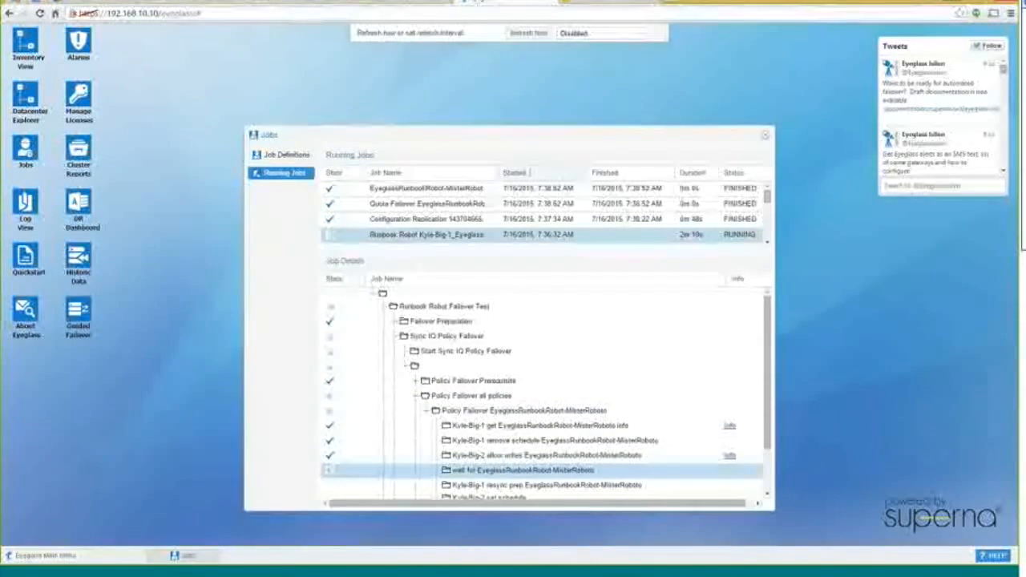
Set the Jobs auto-refresh interval to 5 Seconds and reposition the Jobs window up and right
click(642, 33)
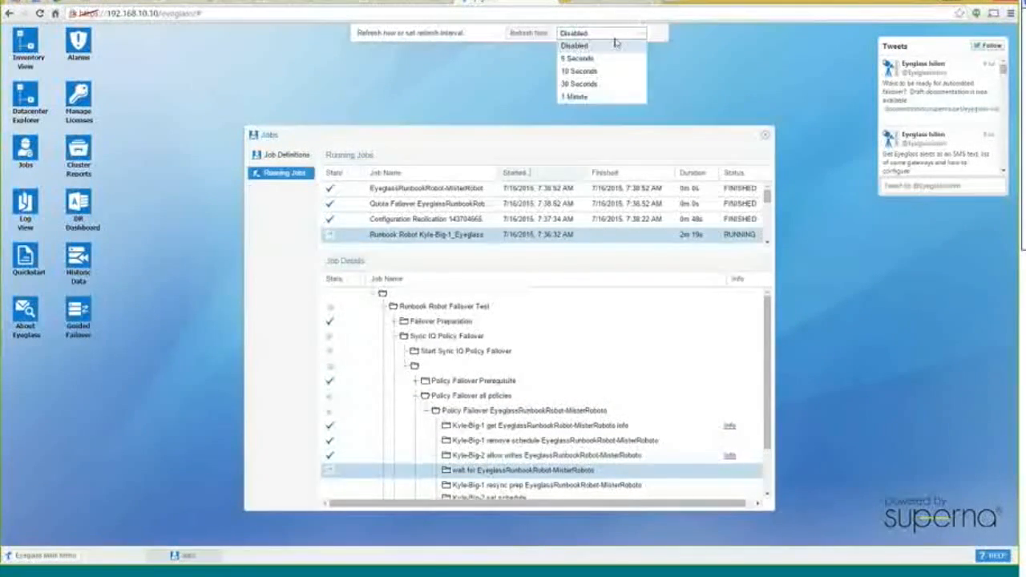
click(592, 48)
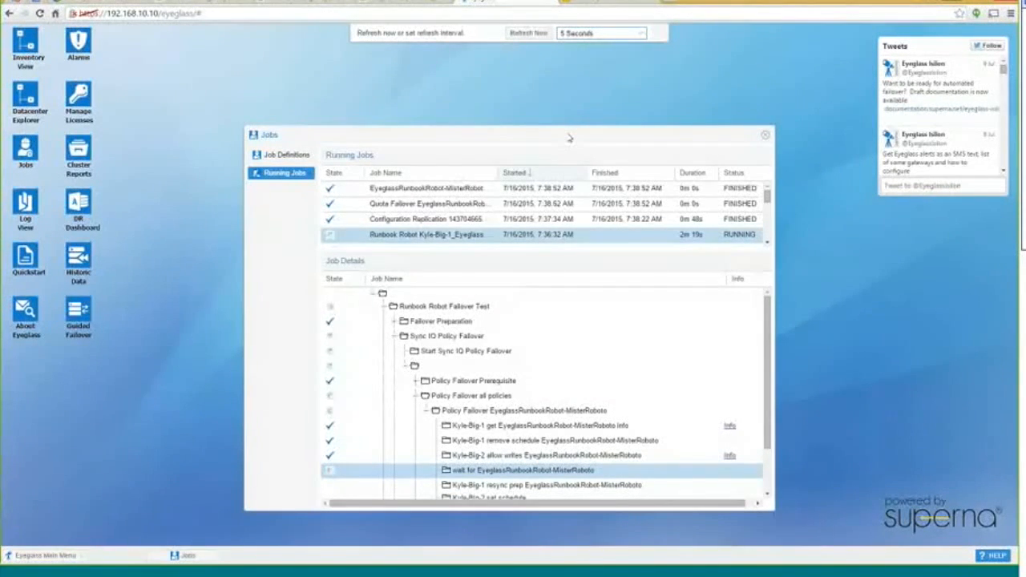
drag(569, 137, 659, 64)
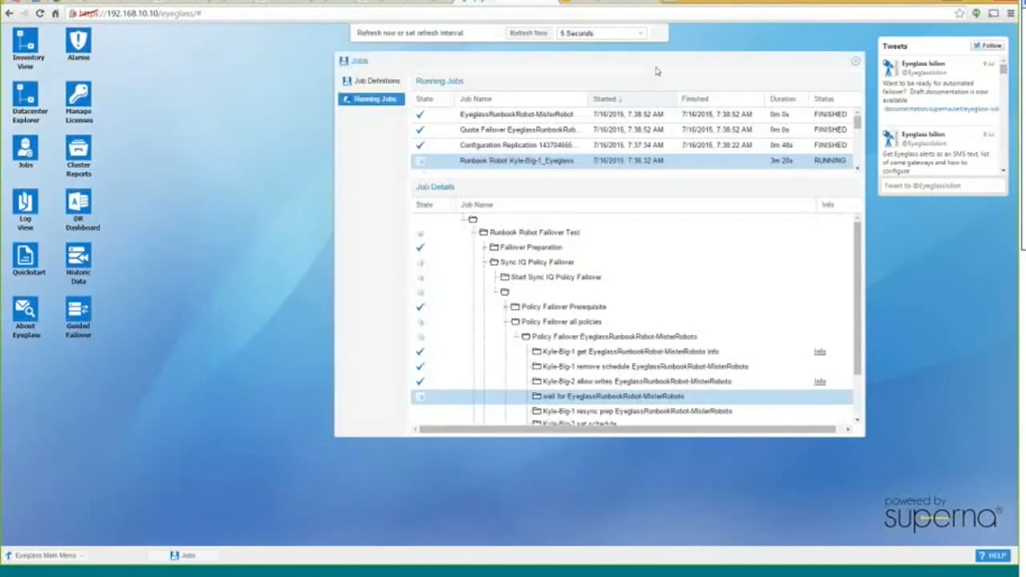